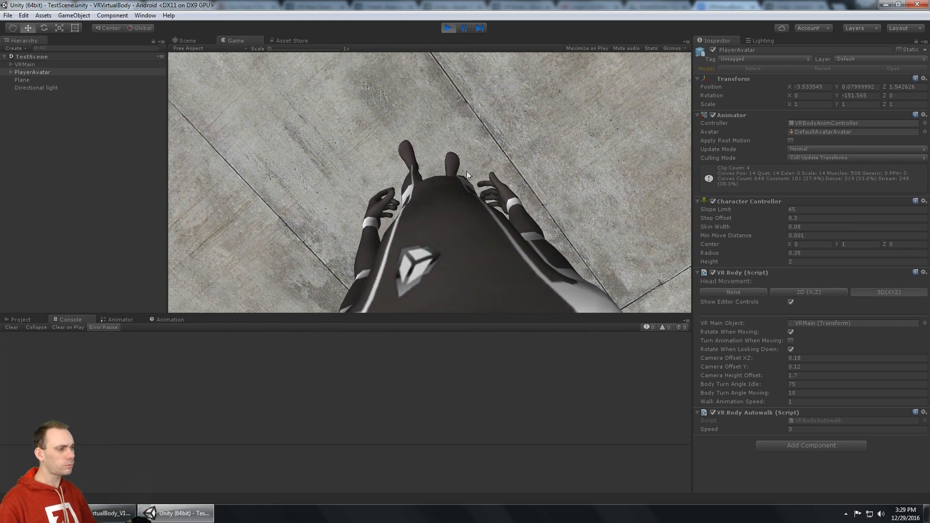
Look around and down at the avatar's body from the first-person camera in the running test scene
{"action": "key", "text": "alt"}
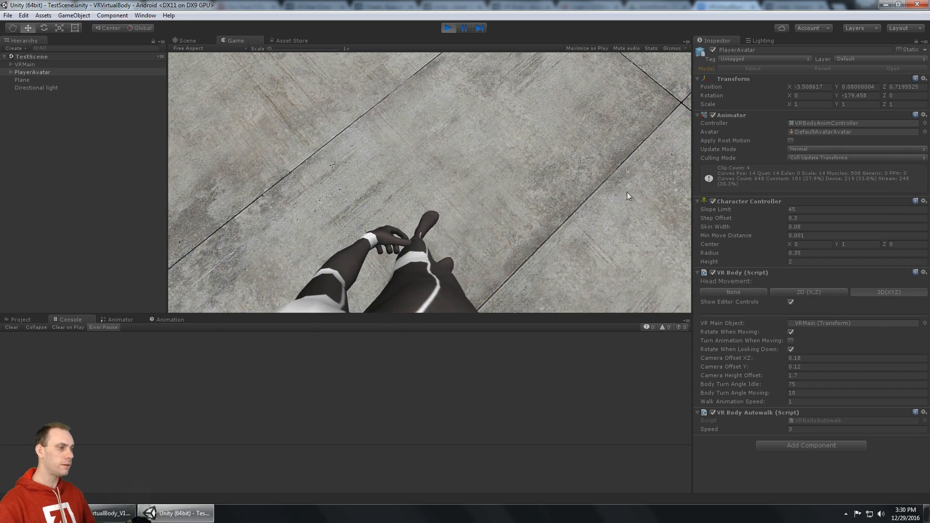
{"action": "key", "text": "alt"}
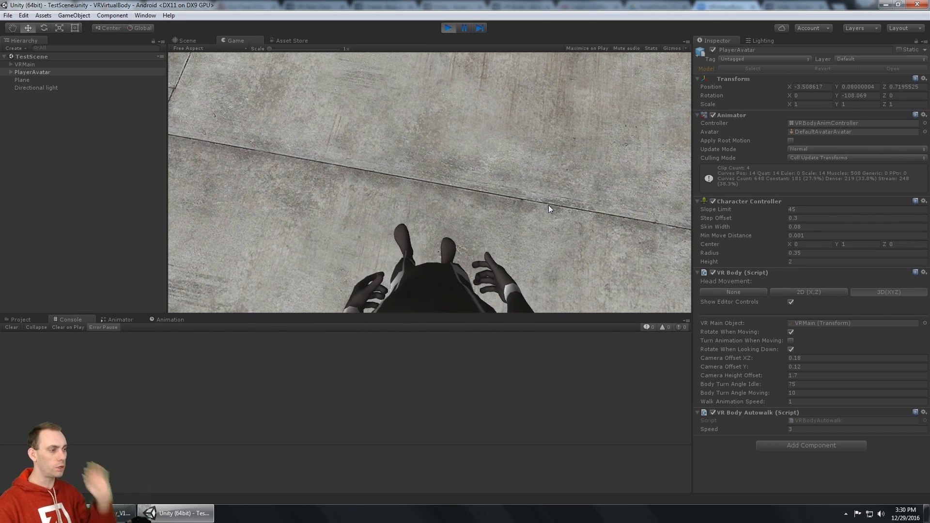
{"action": "key", "text": "alt"}
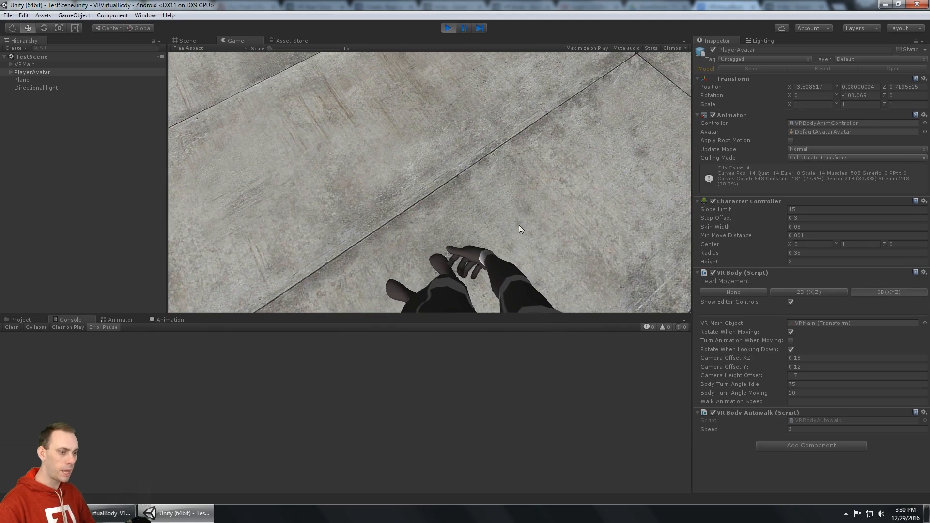
Switch to the VRVirtualBody_V10 document in Chrome and read the "What is VR Body?" section with its eyeball position diagrams
{"action": "left_click", "coordinate": [116, 514]}
{"action": "scroll", "coordinate": [694, 242], "scroll_direction": "up", "scroll_amount": 6}
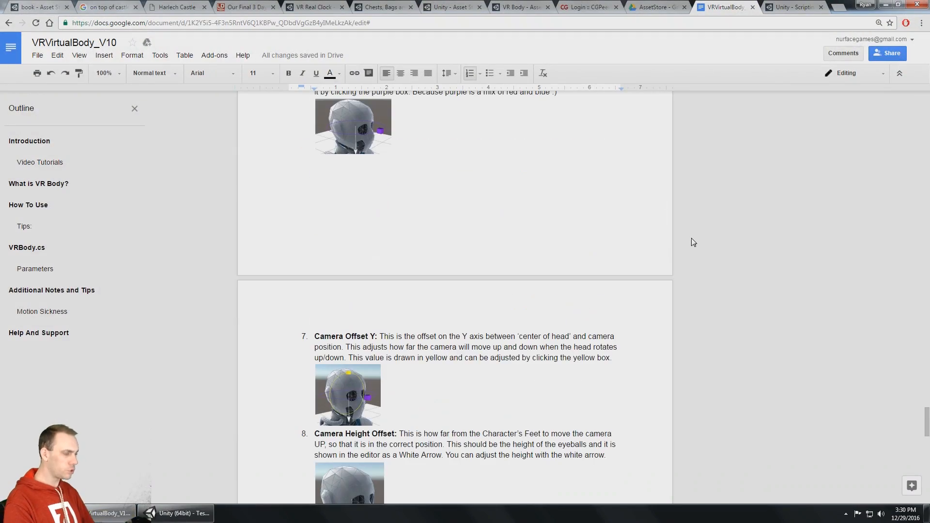
{"action": "scroll", "coordinate": [694, 242], "scroll_direction": "up", "scroll_amount": 20}
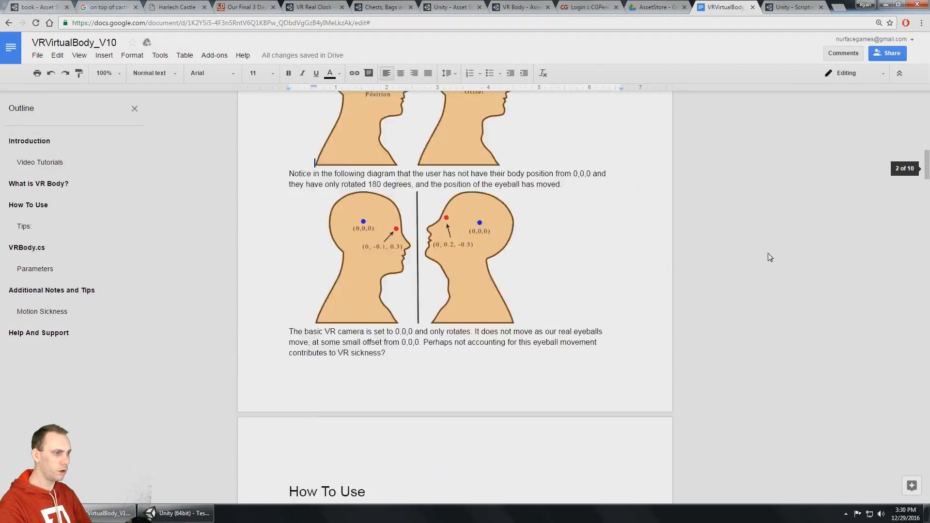
{"action": "scroll", "coordinate": [779, 262], "scroll_direction": "down", "scroll_amount": 8}
{"action": "scroll", "coordinate": [778, 262], "scroll_direction": "up", "scroll_amount": 2}
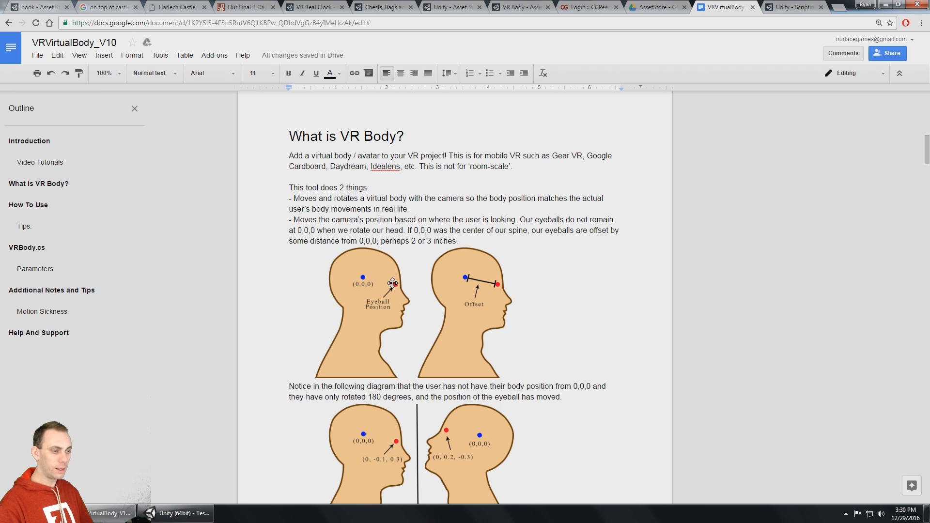
Return to the running TestScene in Unity and rotate the head view to examine how the body follows the camera
{"action": "left_click", "coordinate": [190, 515]}
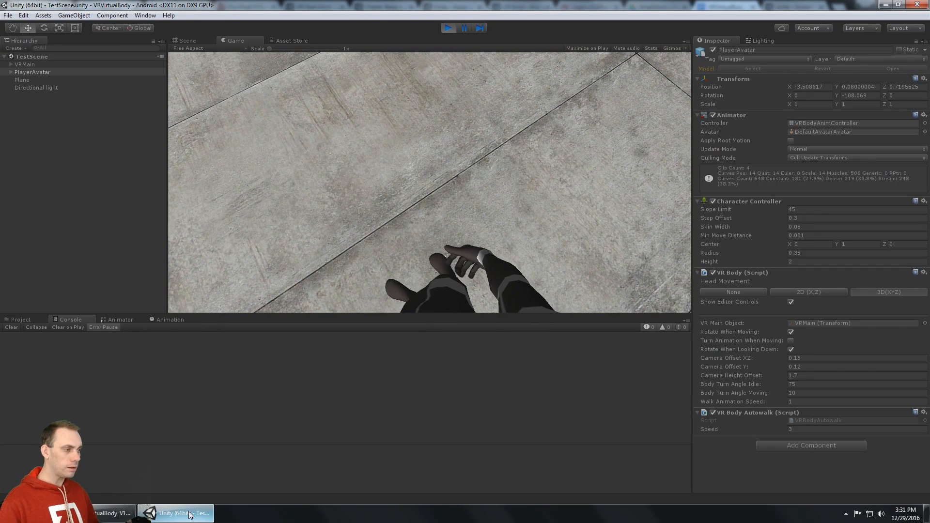
{"action": "key", "text": "alt"}
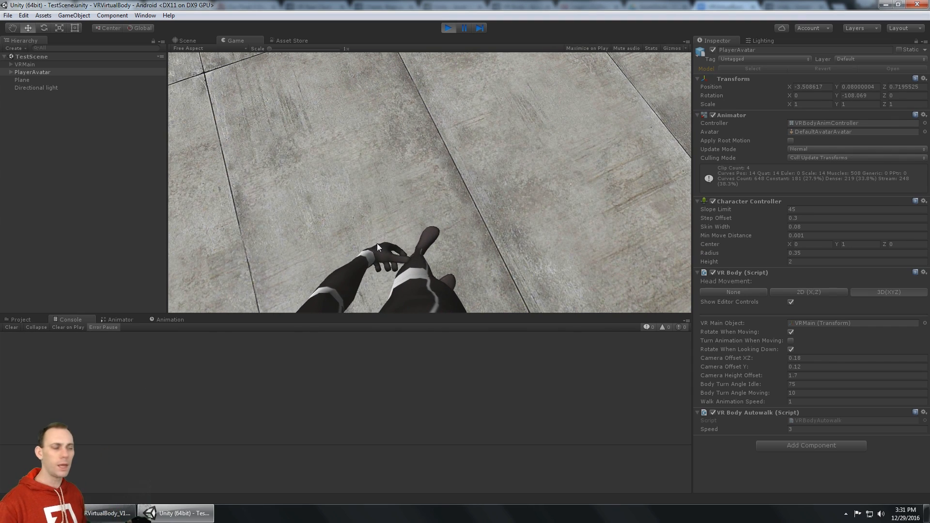
{"action": "key", "text": "alt"}
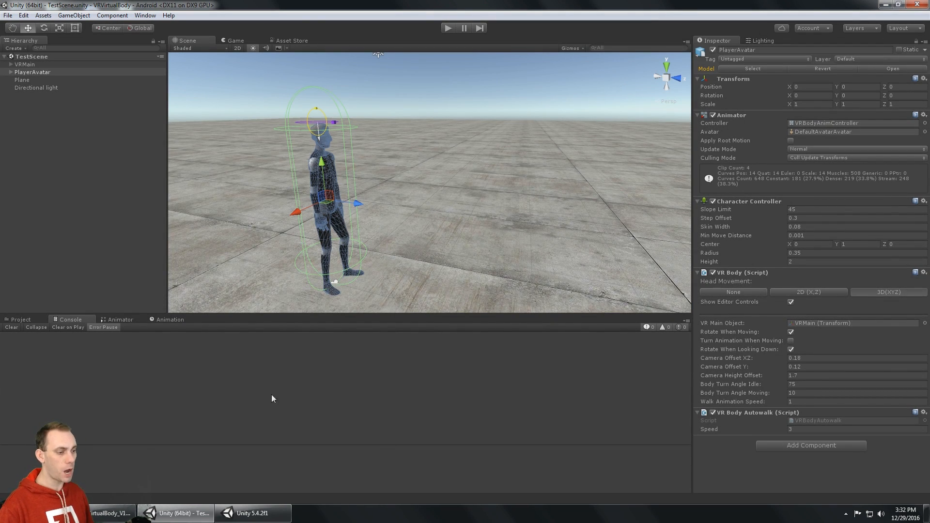
Switch to the VRVirtualBody_V10 document in Chrome and review the How To Use steps and the 1D, 2D and 3D head tracking explanations
{"action": "mouse_move", "coordinate": [267, 520]}
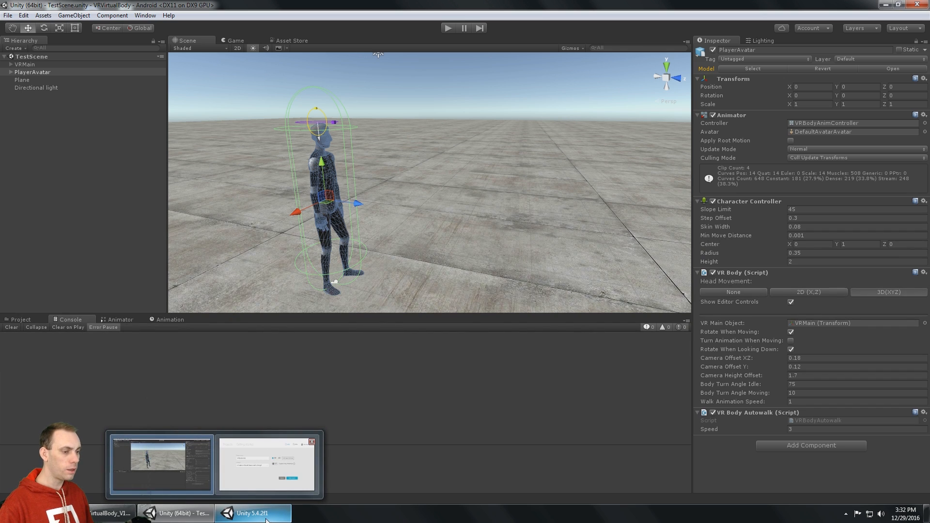
{"action": "left_click", "coordinate": [111, 514]}
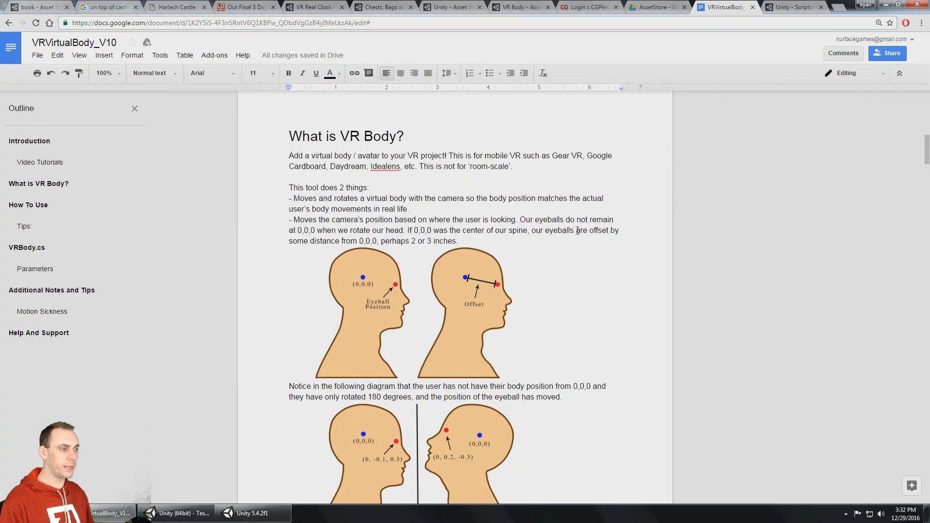
{"action": "scroll", "coordinate": [578, 232], "scroll_direction": "down", "scroll_amount": 6}
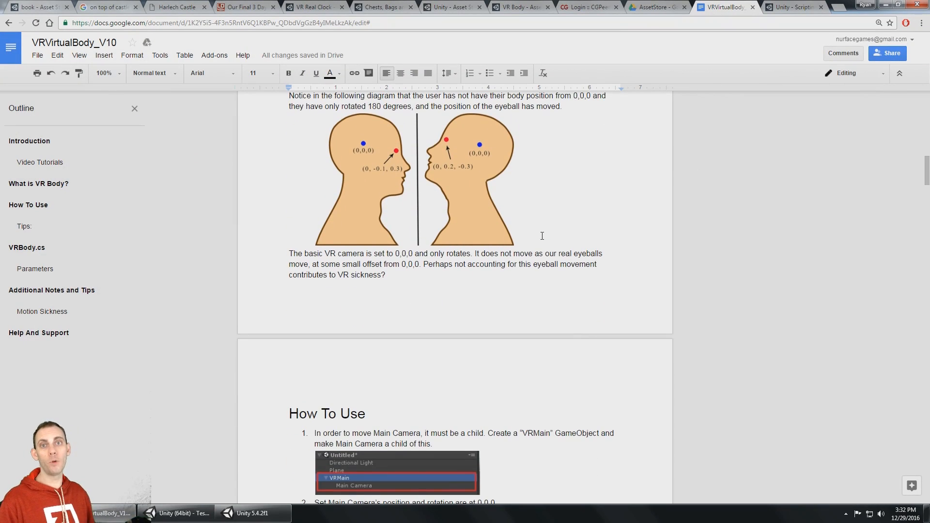
{"action": "scroll", "coordinate": [542, 236], "scroll_direction": "down", "scroll_amount": 4}
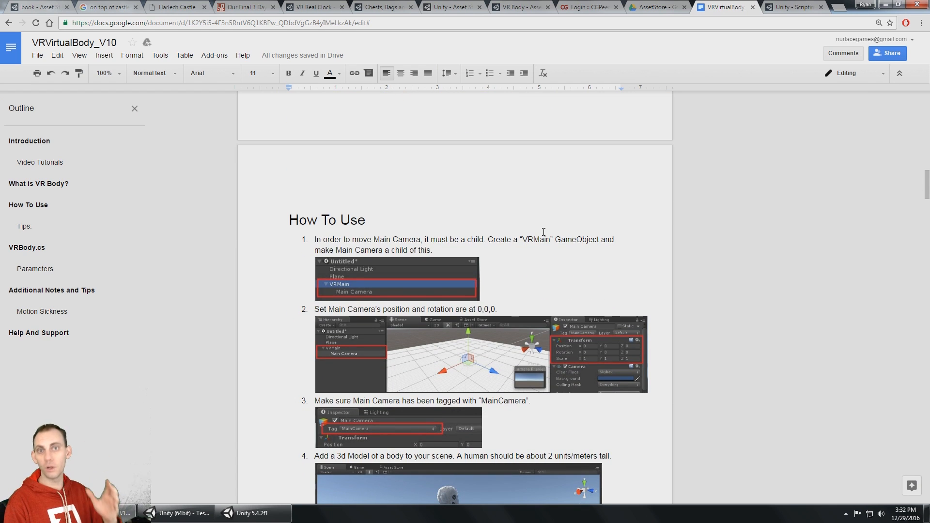
{"action": "scroll", "coordinate": [551, 222], "scroll_direction": "down", "scroll_amount": 20}
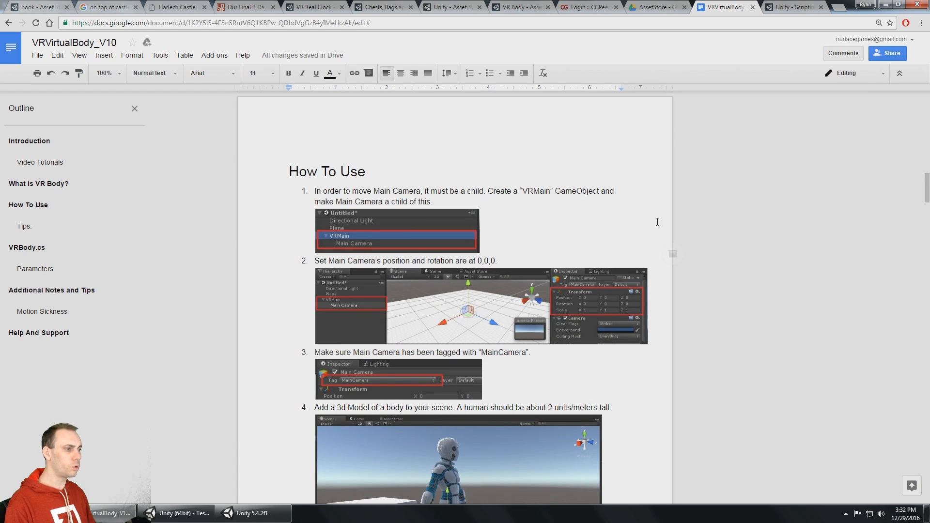
{"action": "scroll", "coordinate": [742, 226], "scroll_direction": "down", "scroll_amount": 10}
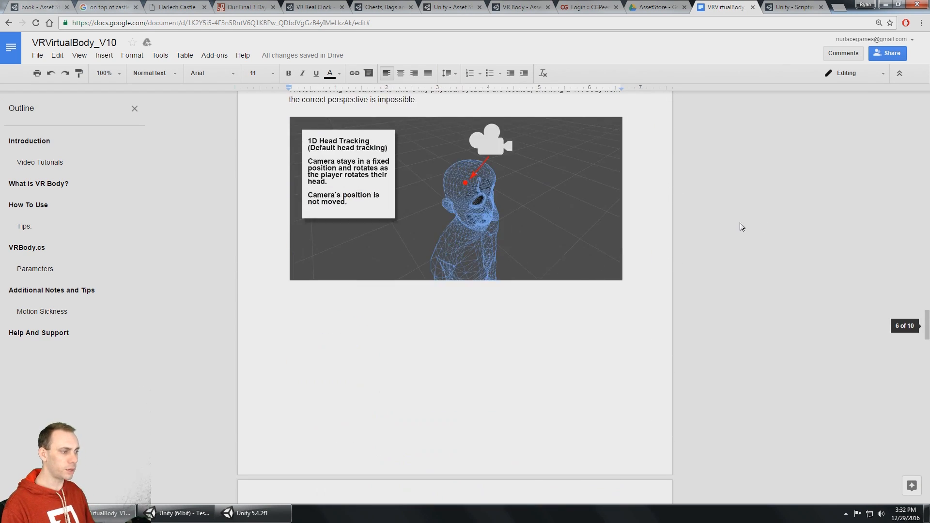
{"action": "scroll", "coordinate": [742, 226], "scroll_direction": "down", "scroll_amount": 1}
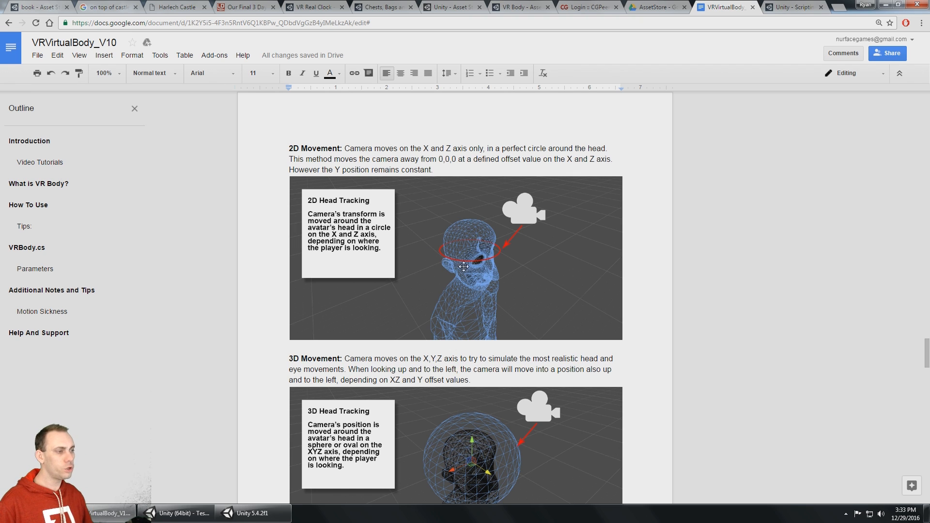
{"action": "scroll", "coordinate": [464, 267], "scroll_direction": "down", "scroll_amount": 4}
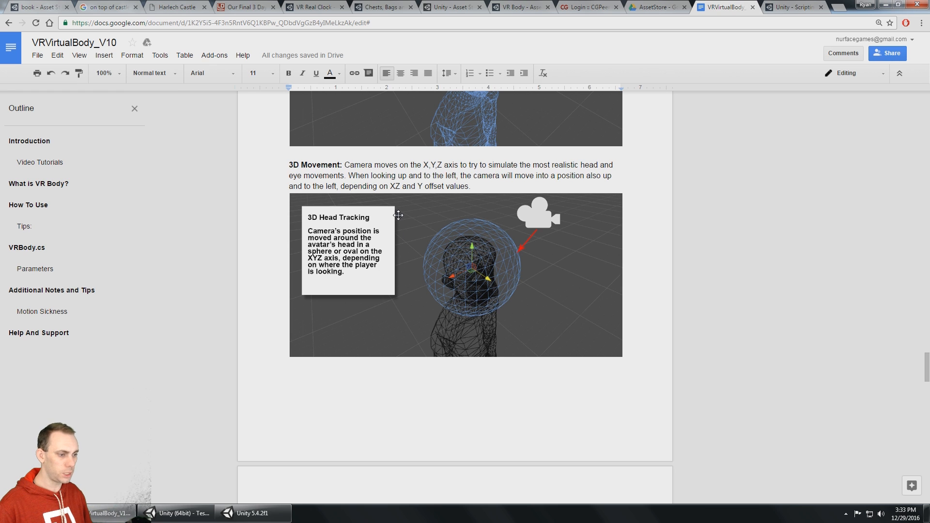
Switch to Unity and examine the camera offset settings of PlayerAvatar's VR Body script
{"action": "left_click", "coordinate": [178, 513]}
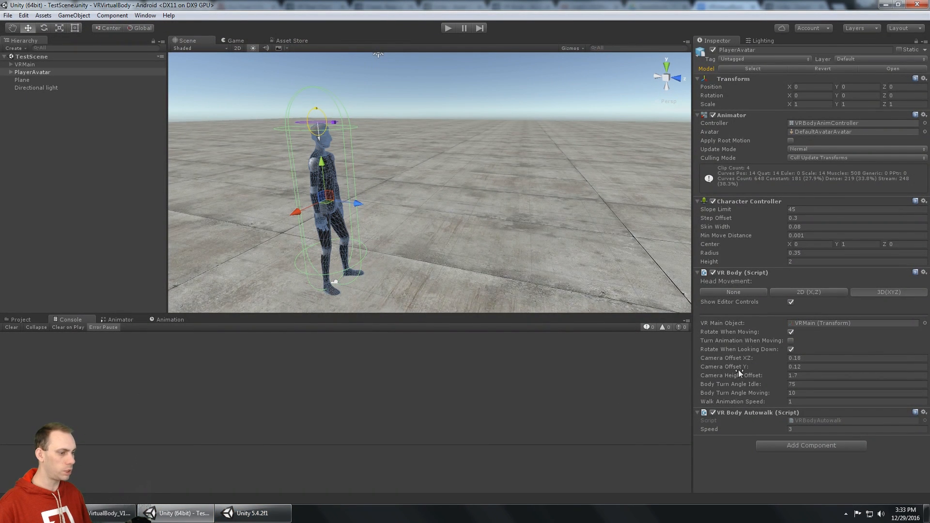
{"action": "left_click", "coordinate": [252, 514]}
Go back to the document in Chrome and review the eyeball offset diagrams and the first How To Use steps
{"action": "left_click", "coordinate": [110, 513]}
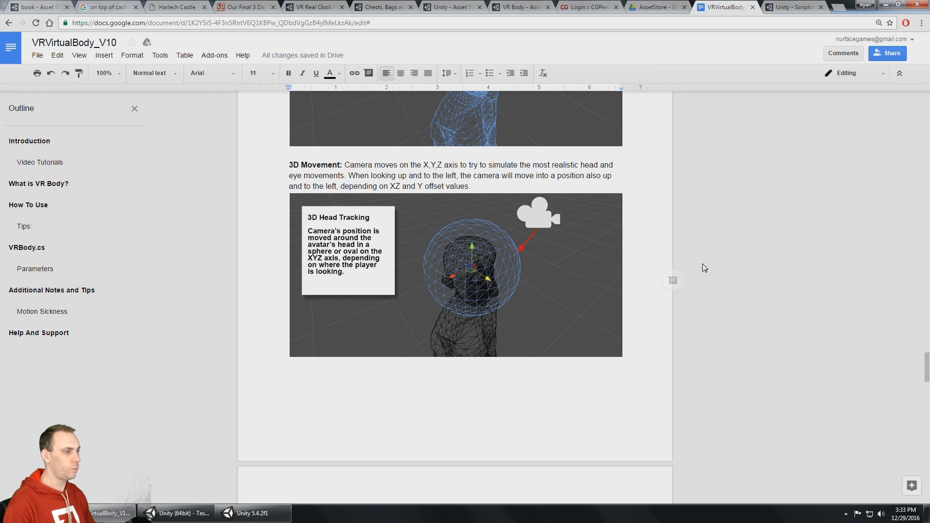
{"action": "scroll", "coordinate": [670, 276], "scroll_direction": "up", "scroll_amount": 15}
{"action": "scroll", "coordinate": [696, 283], "scroll_direction": "up", "scroll_amount": 20}
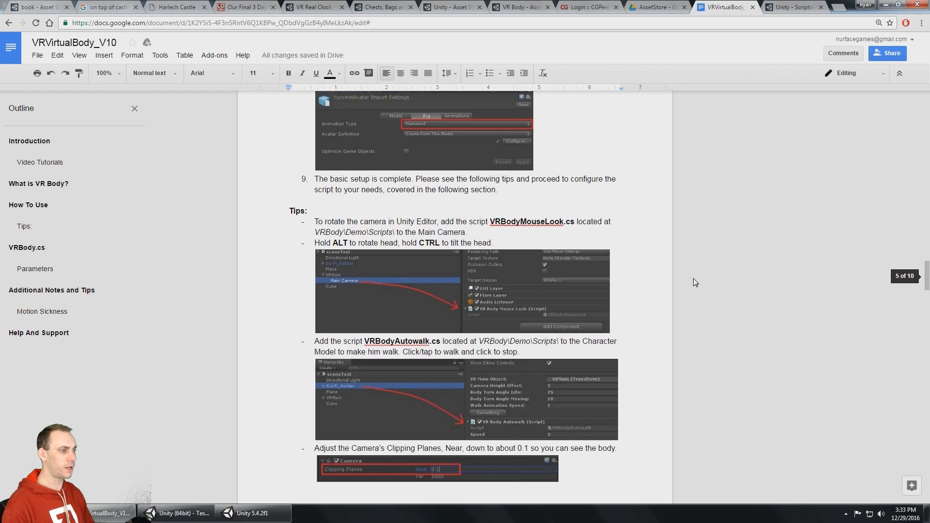
{"action": "scroll", "coordinate": [698, 275], "scroll_direction": "up", "scroll_amount": 7}
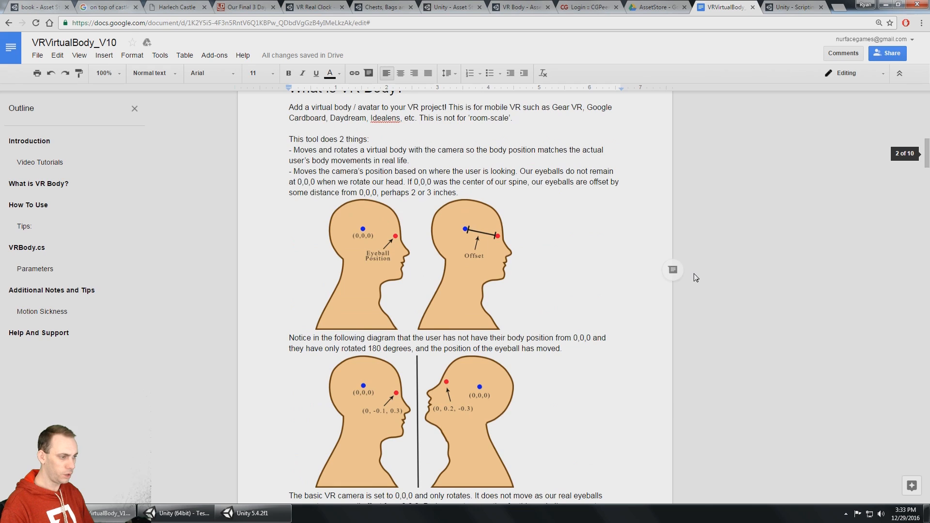
{"action": "scroll", "coordinate": [675, 325], "scroll_direction": "down", "scroll_amount": 2}
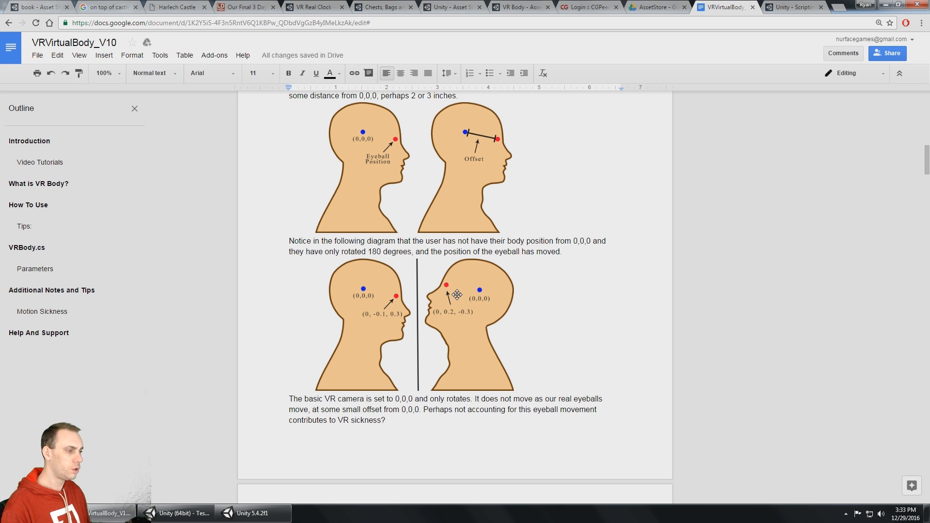
{"action": "scroll", "coordinate": [458, 293], "scroll_direction": "down", "scroll_amount": 15}
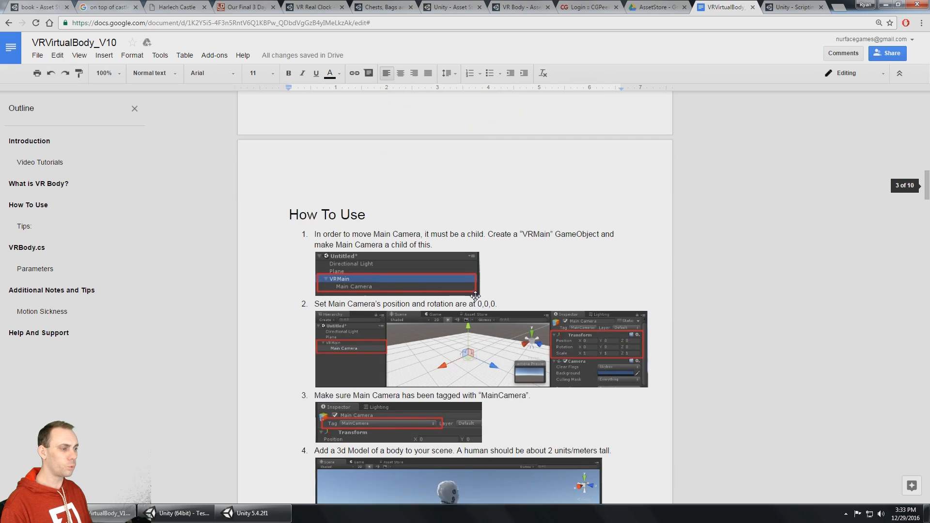
Switch to the empty VRBodyTest04 project in Unity and add a 3D plane to the scene
{"action": "left_click", "coordinate": [201, 517]}
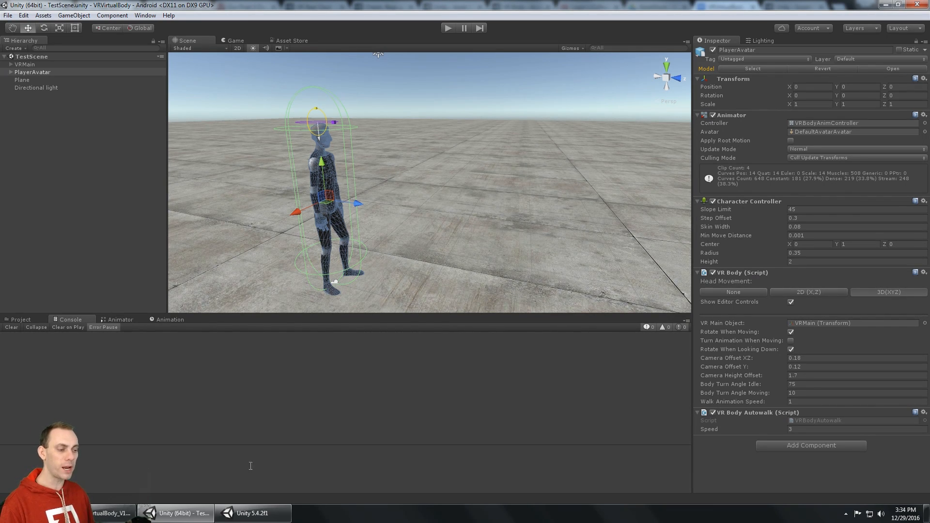
{"action": "mouse_move", "coordinate": [253, 517]}
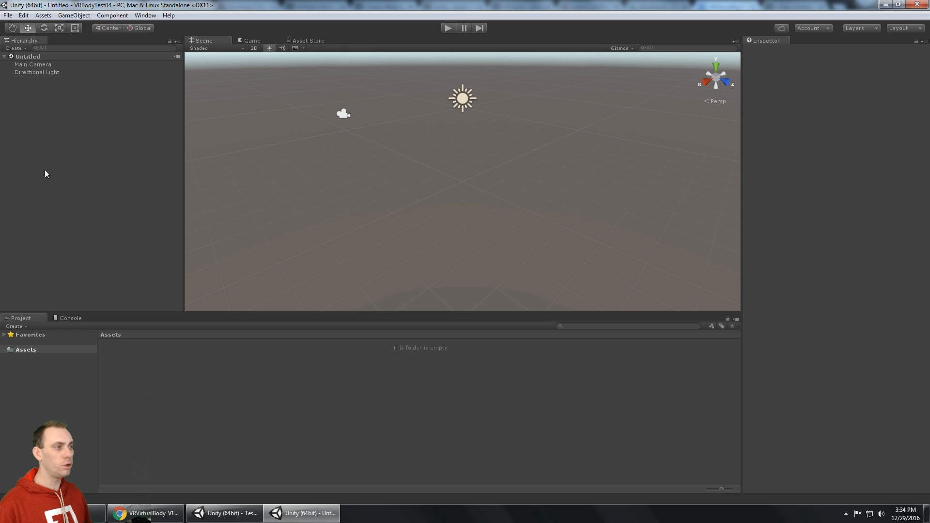
{"action": "right_click", "coordinate": [46, 124]}
{"action": "mouse_move", "coordinate": [91, 216]}
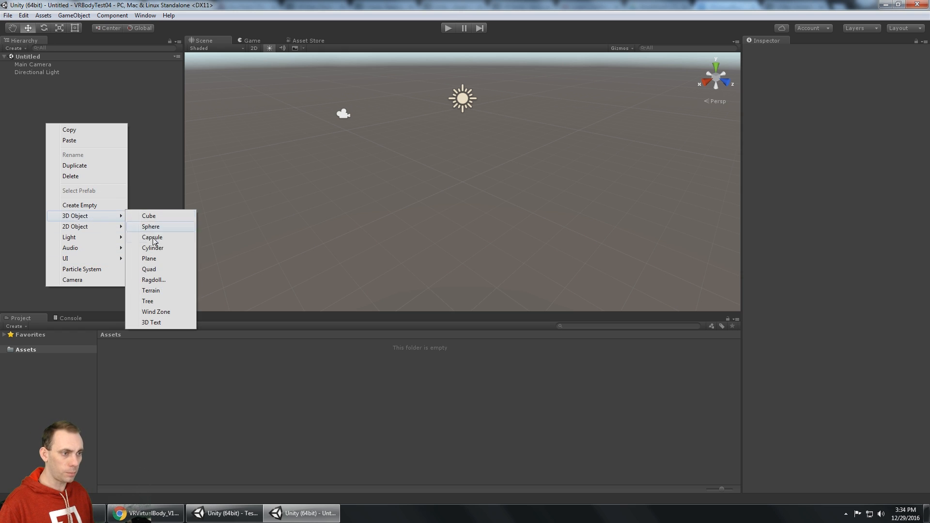
{"action": "left_click", "coordinate": [165, 258]}
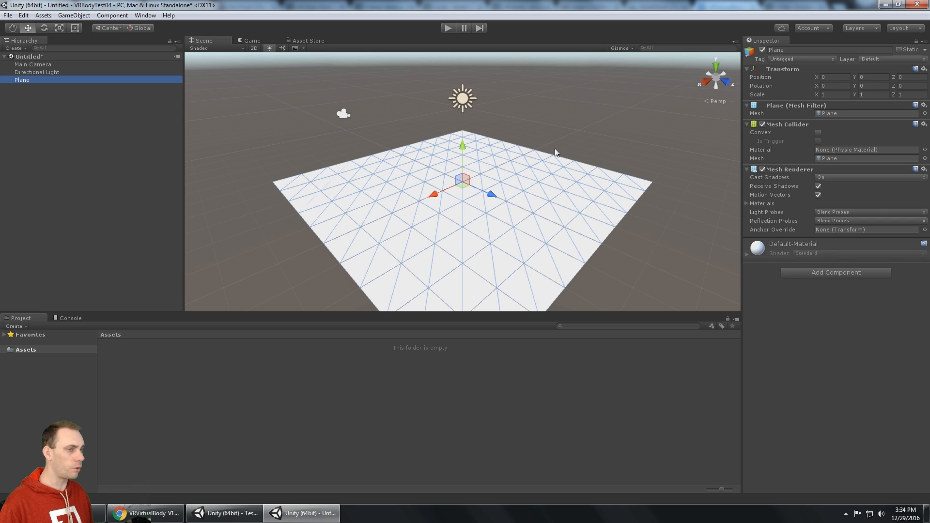
Create an empty game object named VRMain and make Main Camera its child
{"action": "right_click", "coordinate": [28, 107]}
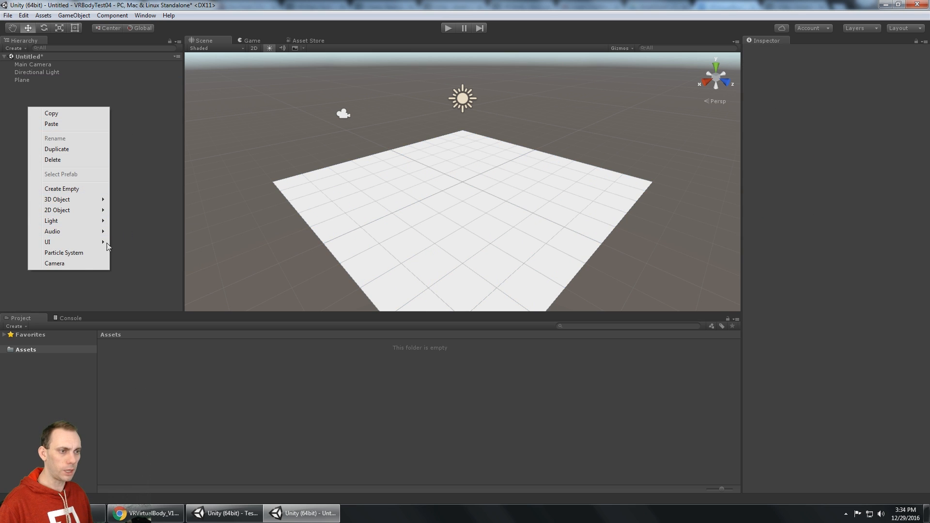
{"action": "left_click", "coordinate": [78, 189]}
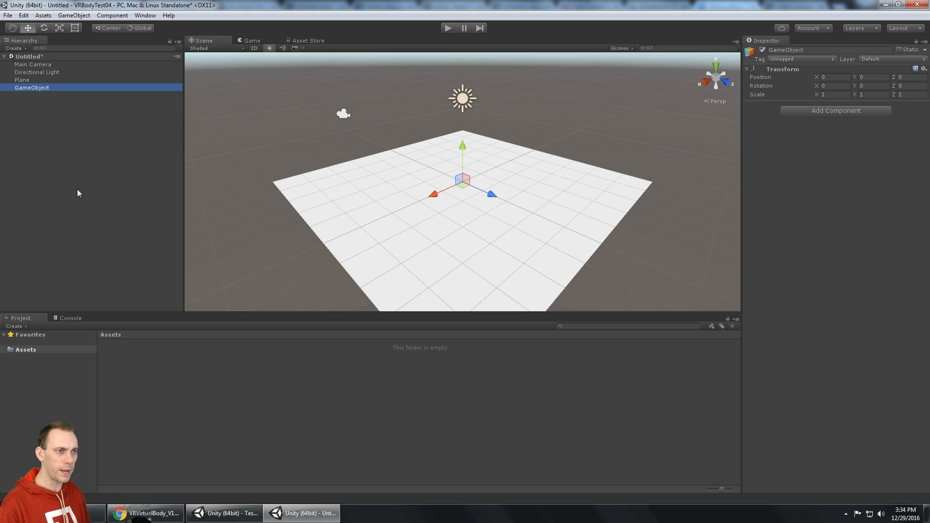
{"action": "type", "text": "VRMain"}
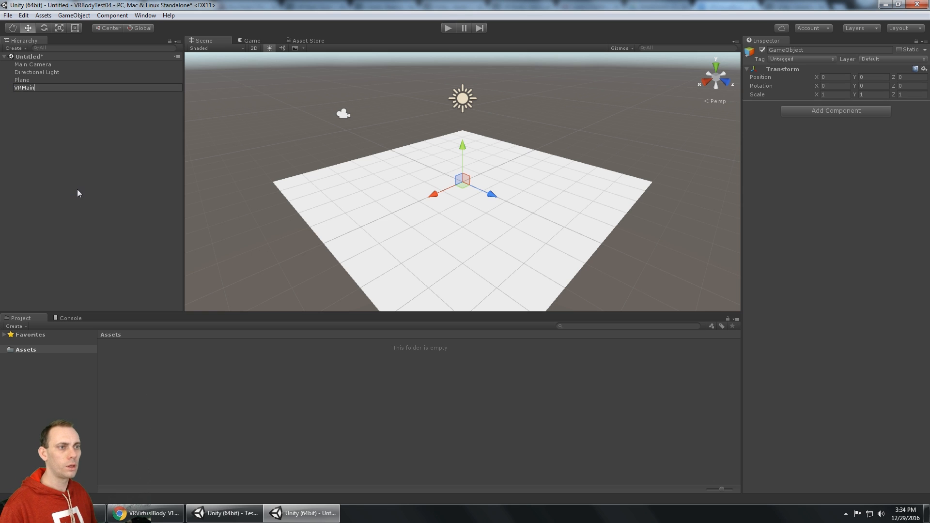
{"action": "key", "text": "Return"}
{"action": "left_click_drag", "start_coordinate": [32, 66], "coordinate": [43, 86]}
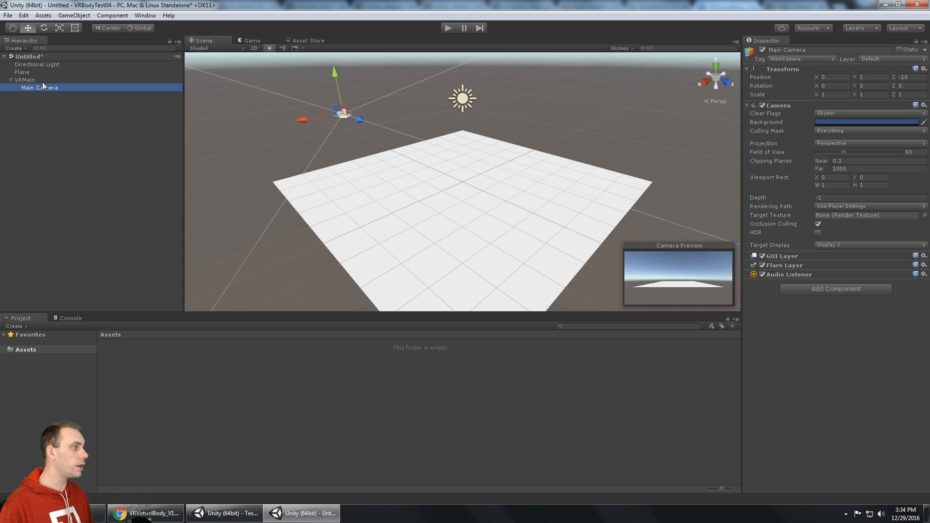
Set Main Camera's Y and Z position to 0, and check the transform of its parent VRMain
{"action": "left_click", "coordinate": [874, 77]}
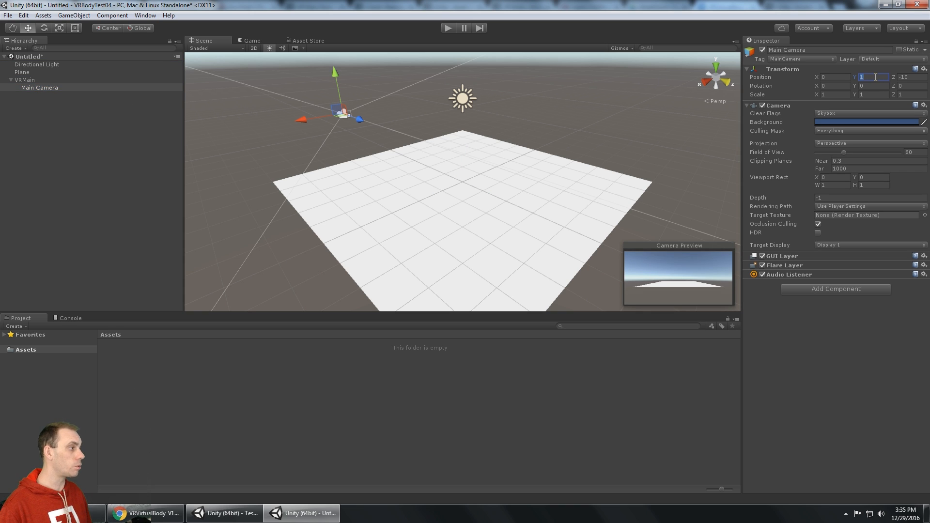
{"action": "type", "text": "0"}
{"action": "key", "text": "Tab"}
{"action": "type", "text": "0"}
{"action": "key", "text": "Tab"}
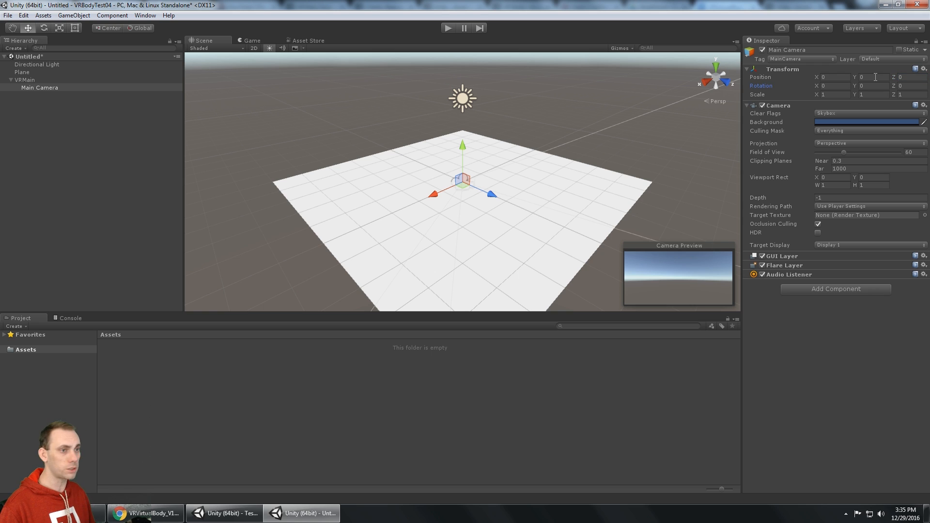
{"action": "left_click", "coordinate": [30, 91]}
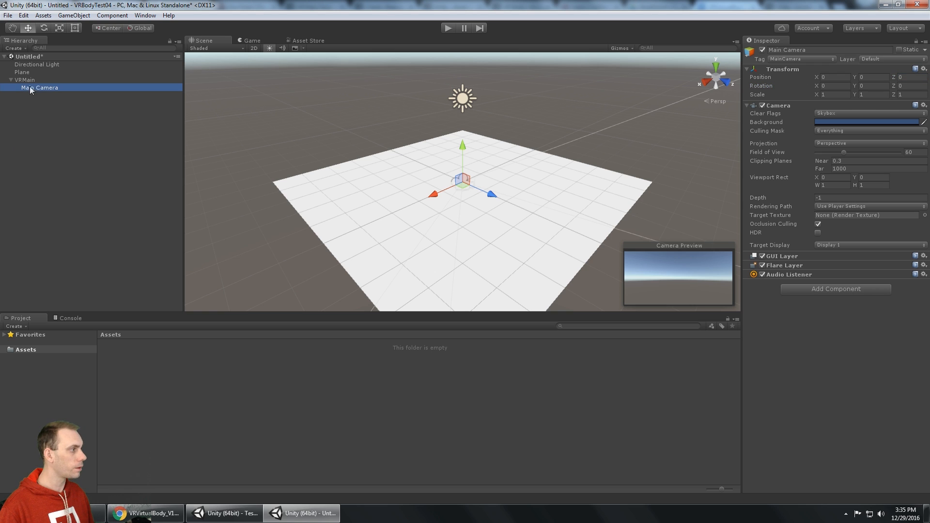
{"action": "left_click", "coordinate": [25, 80]}
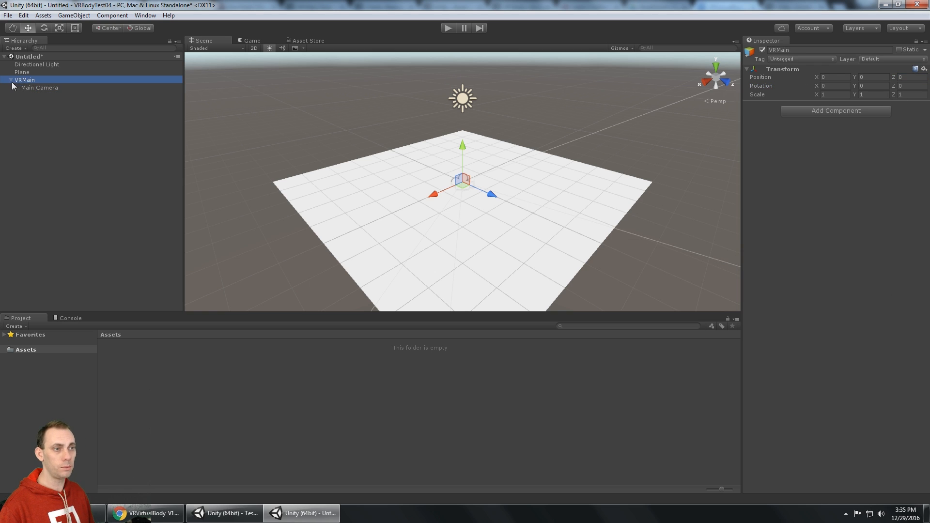
Compare the transforms of Main Camera and its parent VRMain, and collapse VRMain's children in the hierarchy
{"action": "left_click", "coordinate": [12, 81]}
{"action": "left_click", "coordinate": [11, 80]}
{"action": "left_click", "coordinate": [30, 87]}
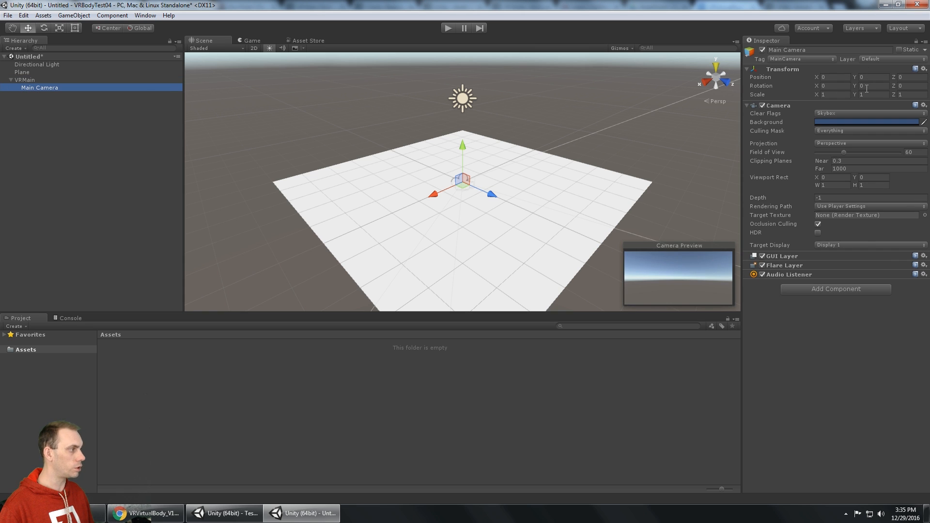
{"action": "left_click", "coordinate": [24, 80]}
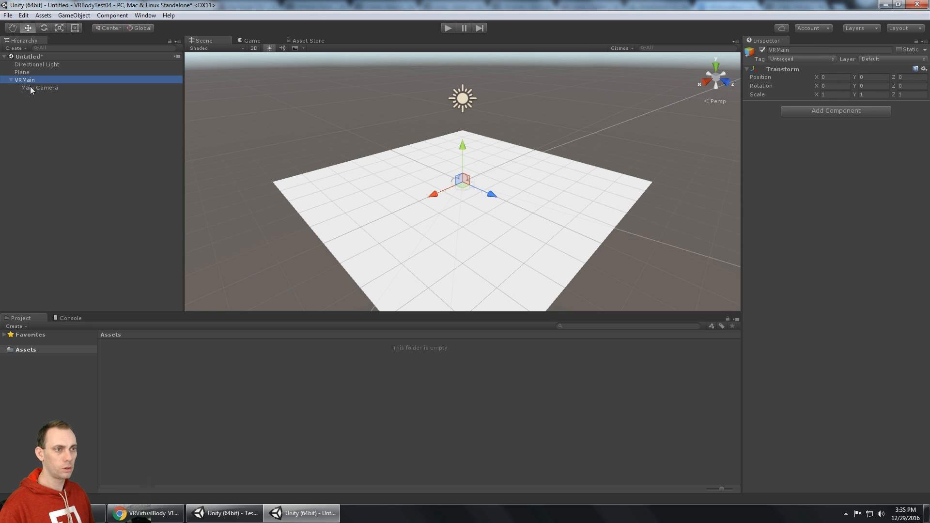
{"action": "left_click", "coordinate": [29, 87]}
{"action": "left_click", "coordinate": [22, 80]}
{"action": "left_click", "coordinate": [10, 81]}
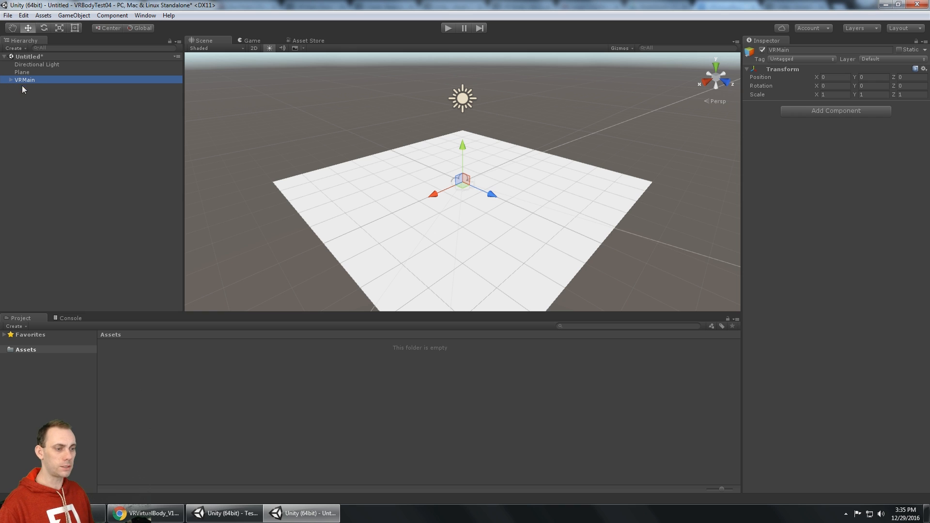
Read the camera tagging instruction in the Chrome document, and check Main Camera's tag back in Unity
{"action": "key", "text": "alt+Tab"}
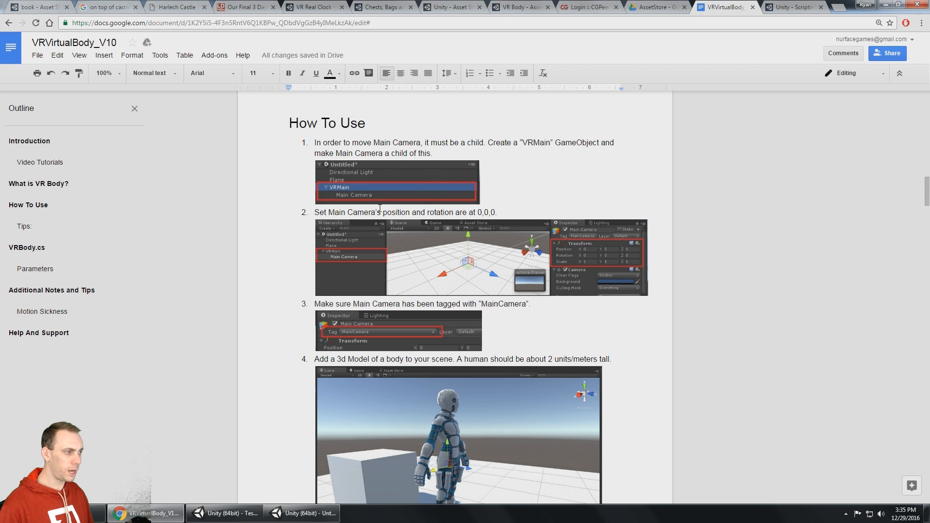
{"action": "scroll", "coordinate": [380, 209], "scroll_direction": "down", "scroll_amount": 3}
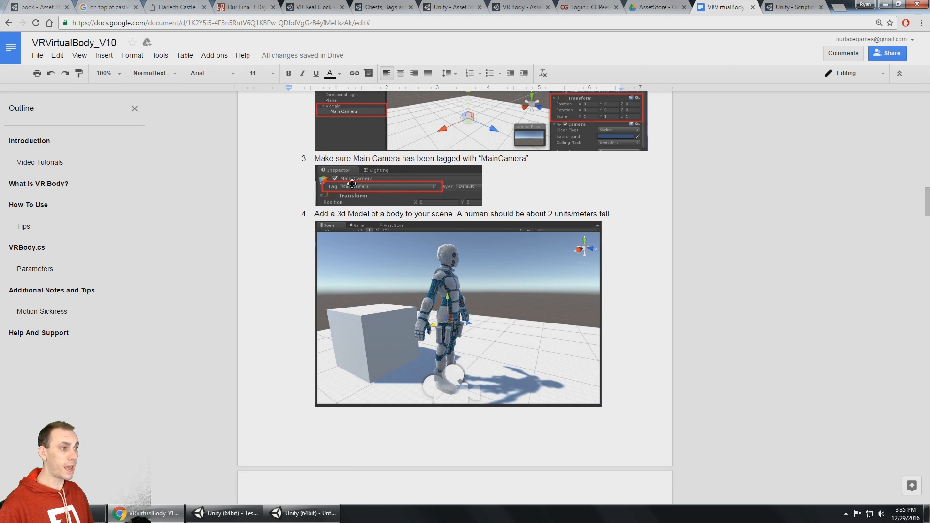
{"action": "scroll", "coordinate": [352, 184], "scroll_direction": "down", "scroll_amount": 3}
{"action": "key", "text": "alt+Tab"}
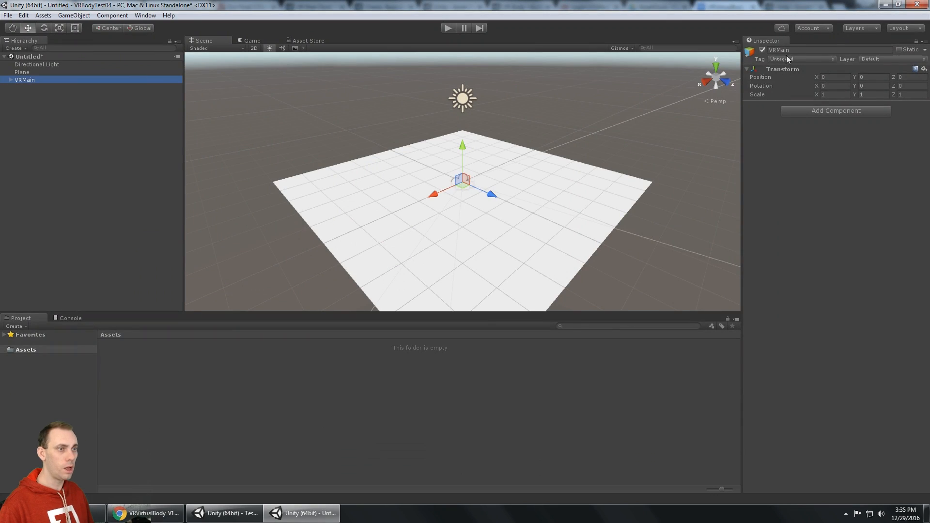
{"action": "left_click", "coordinate": [11, 80]}
{"action": "left_click", "coordinate": [49, 87]}
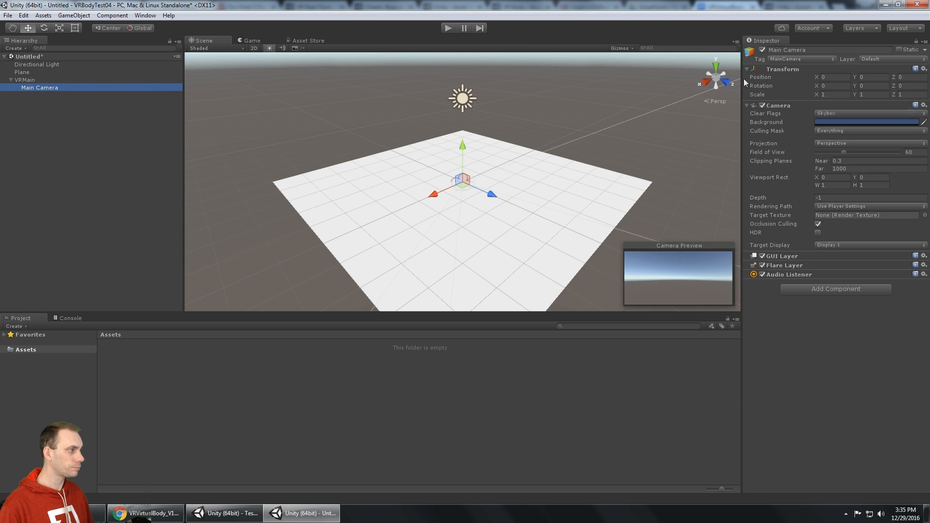
Return to the document in Chrome and read step 4 about adding a 3D body model to the scene
{"action": "key", "text": "alt+Tab"}
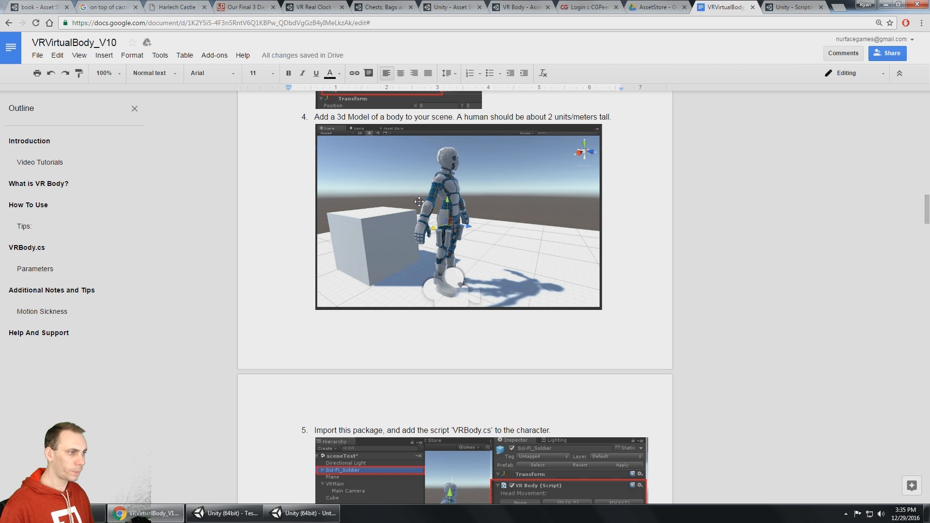
{"action": "scroll", "coordinate": [422, 206], "scroll_direction": "up", "scroll_amount": 3}
{"action": "scroll", "coordinate": [431, 216], "scroll_direction": "down", "scroll_amount": 3}
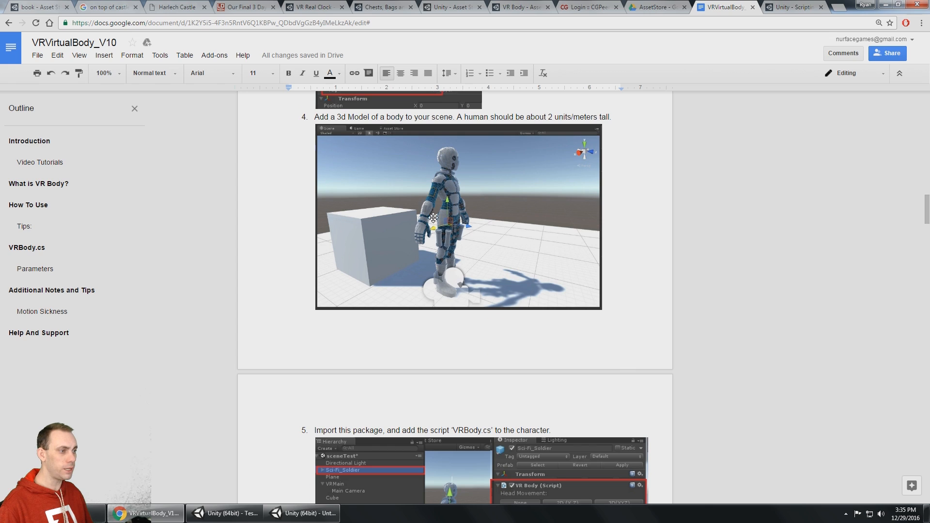
Switch back to Unity and place the Sci-Fi_Soldier prefab from Yurowm's Characters/Sci-fi Soldier folder at the middle of the plane
{"action": "key", "text": "alt+Tab"}
{"action": "left_click", "coordinate": [309, 38]}
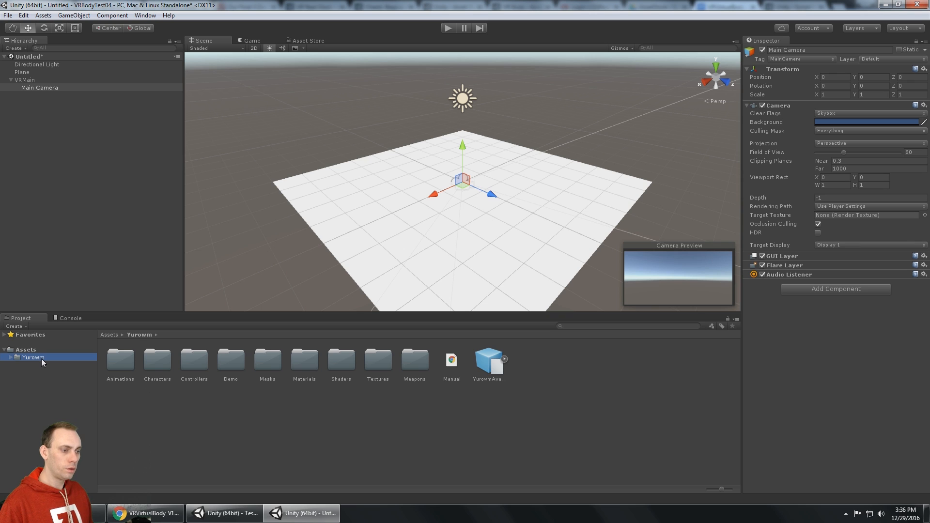
{"action": "left_click", "coordinate": [160, 366]}
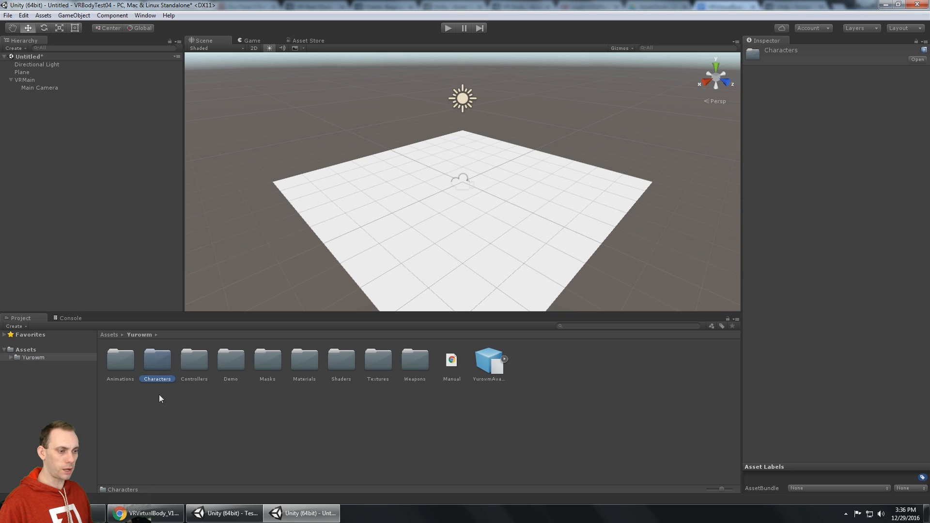
{"action": "double_click", "coordinate": [151, 364]}
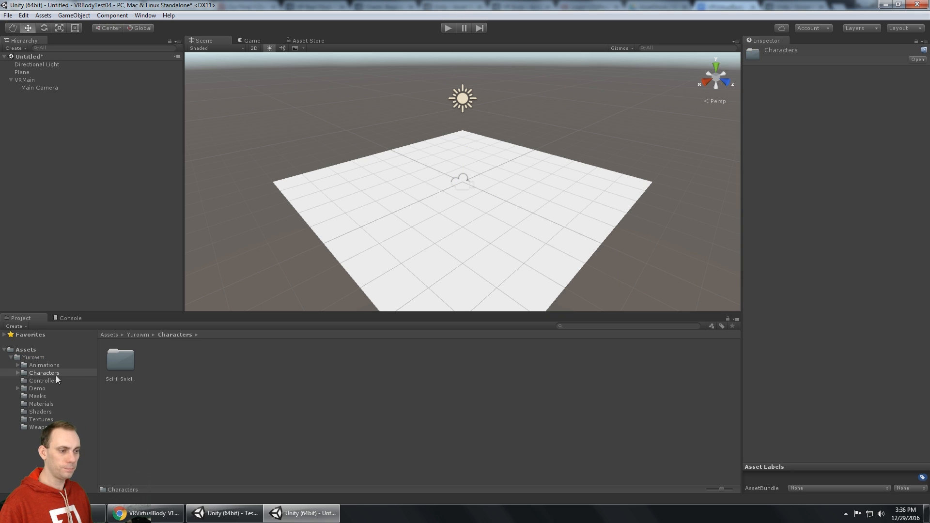
{"action": "double_click", "coordinate": [110, 368]}
{"action": "left_click_drag", "start_coordinate": [120, 361], "coordinate": [461, 182]}
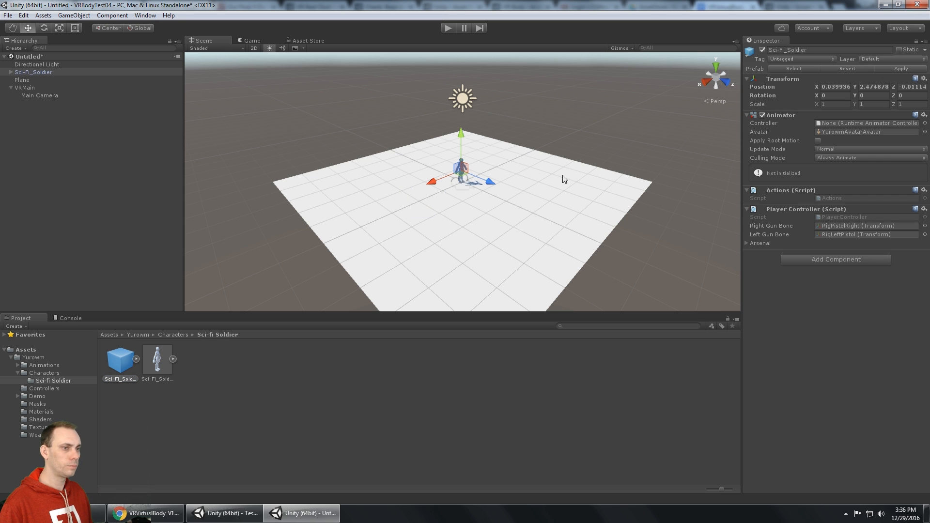
{"action": "left_click", "coordinate": [48, 131]}
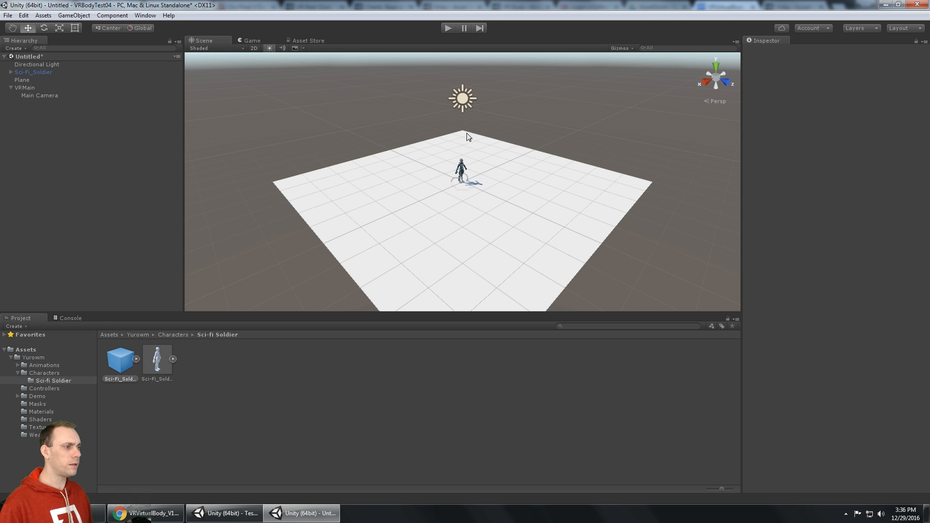
Set the scale of Sci-Fi_Soldier to 2 on the X, Y and Z axes
{"action": "scroll", "coordinate": [497, 136], "scroll_direction": "up", "scroll_amount": 5}
{"action": "middle_click_drag", "start_coordinate": [498, 137], "coordinate": [509, 178]}
{"action": "left_click_drag", "start_coordinate": [508, 177], "coordinate": [495, 124], "text": "alt"}
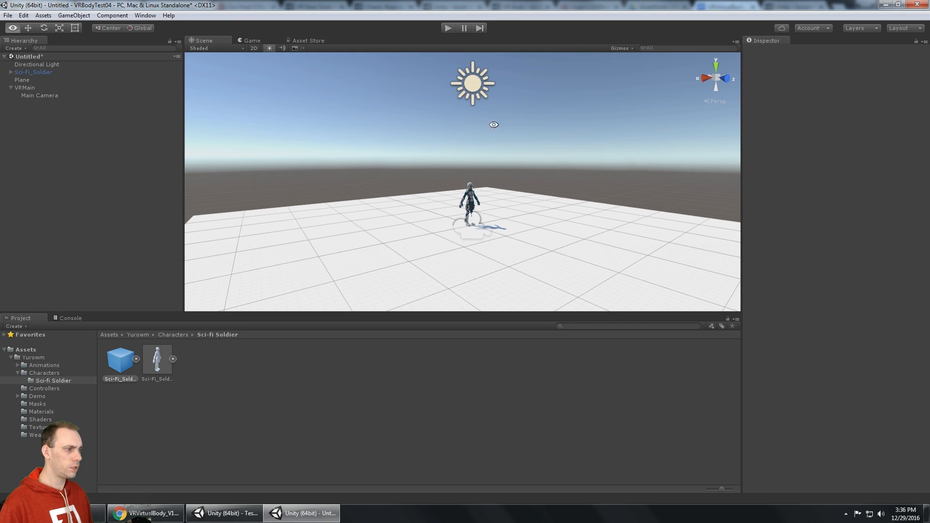
{"action": "key", "text": "w"}
{"action": "left_click", "coordinate": [473, 191]}
{"action": "left_click_drag", "start_coordinate": [501, 193], "coordinate": [461, 118], "text": "alt"}
{"action": "left_click", "coordinate": [61, 72]}
{"action": "left_click", "coordinate": [831, 104]}
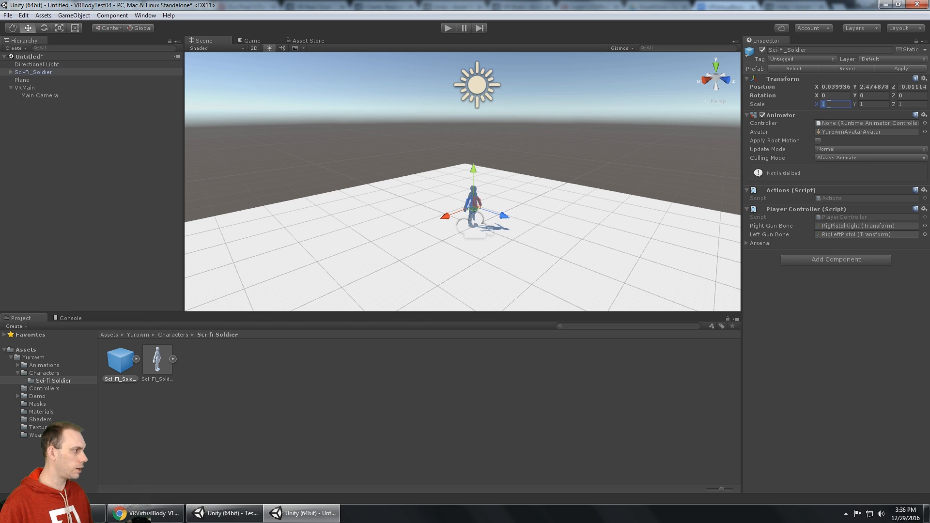
{"action": "type", "text": "2"}
{"action": "left_click", "coordinate": [882, 105]}
{"action": "type", "text": "2"}
{"action": "left_click", "coordinate": [910, 105]}
{"action": "type", "text": "2"}
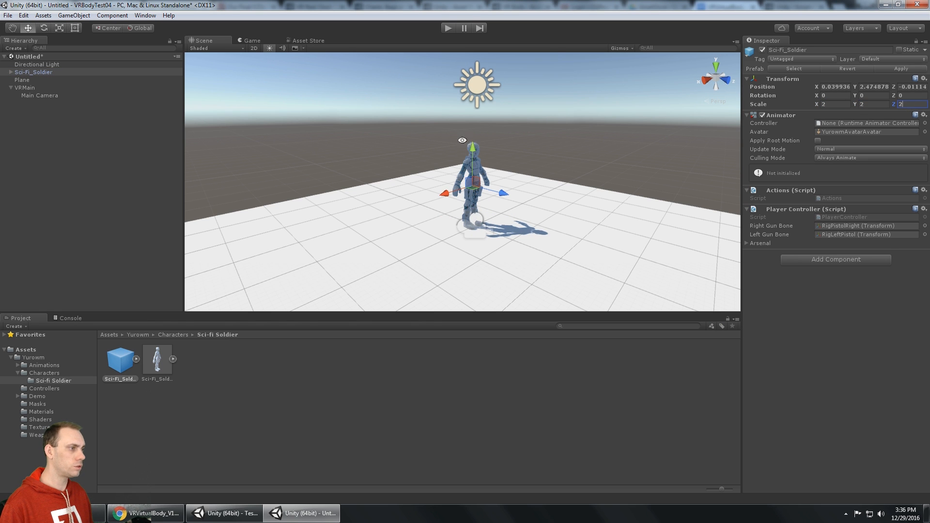
{"action": "middle_click_drag", "start_coordinate": [460, 135], "coordinate": [457, 155]}
{"action": "scroll", "coordinate": [390, 137], "scroll_direction": "up", "scroll_amount": 1}
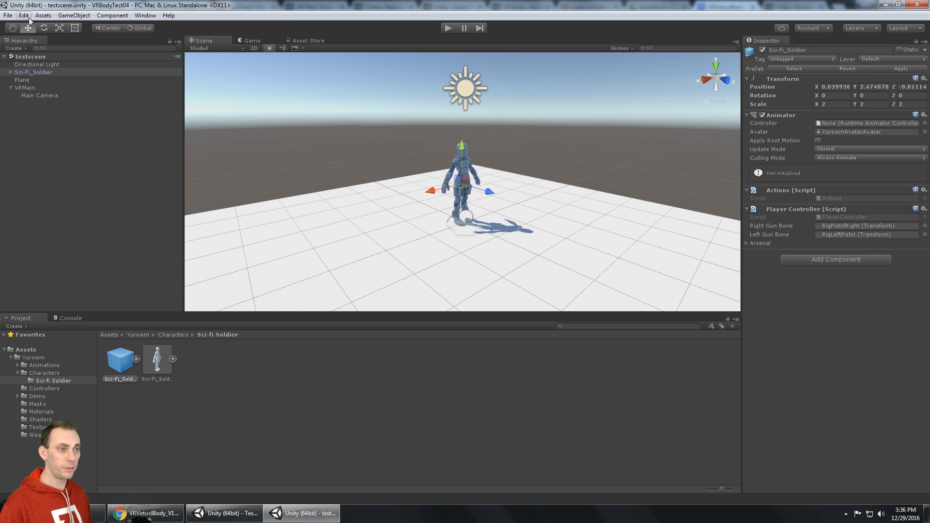
Open the custom package VRBody_V01 for import into the project
{"action": "left_click", "coordinate": [29, 17]}
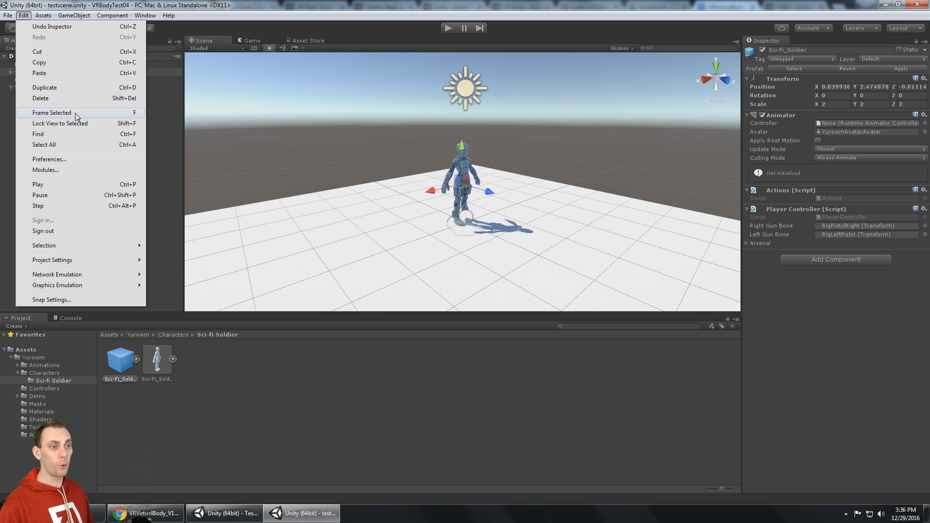
{"action": "mouse_move", "coordinate": [43, 15]}
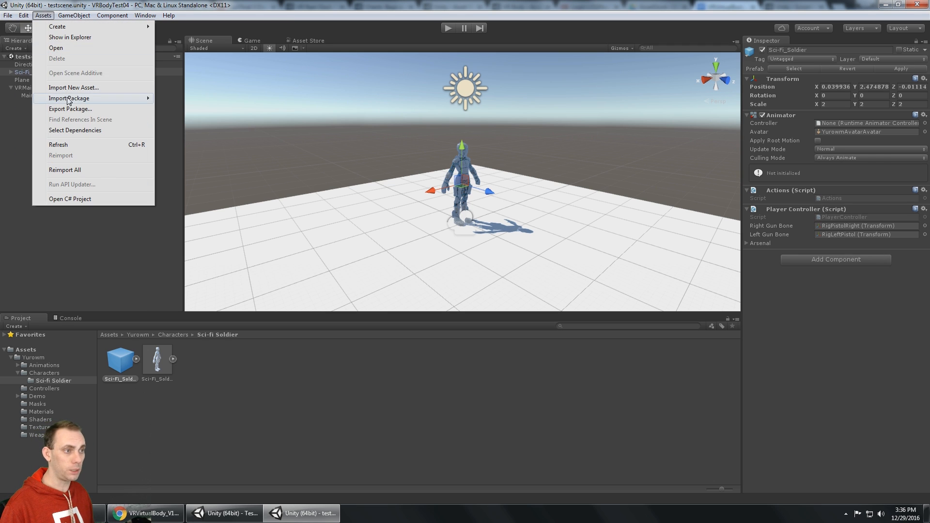
{"action": "mouse_move", "coordinate": [70, 98]}
{"action": "left_click", "coordinate": [224, 99]}
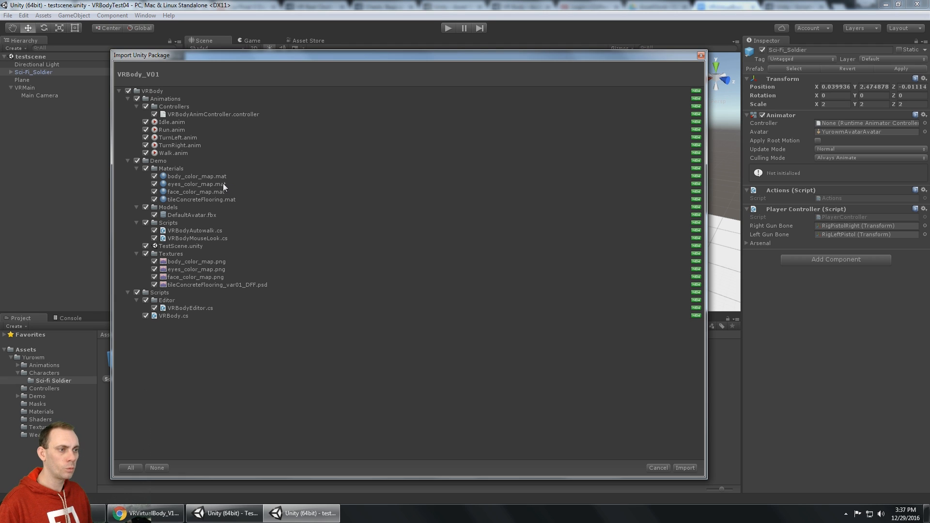
Exclude the Demo folder's Materials, Models and TestScene.unity from the package, and import the remaining VRBody files
{"action": "left_click", "coordinate": [145, 169]}
{"action": "left_click", "coordinate": [137, 169]}
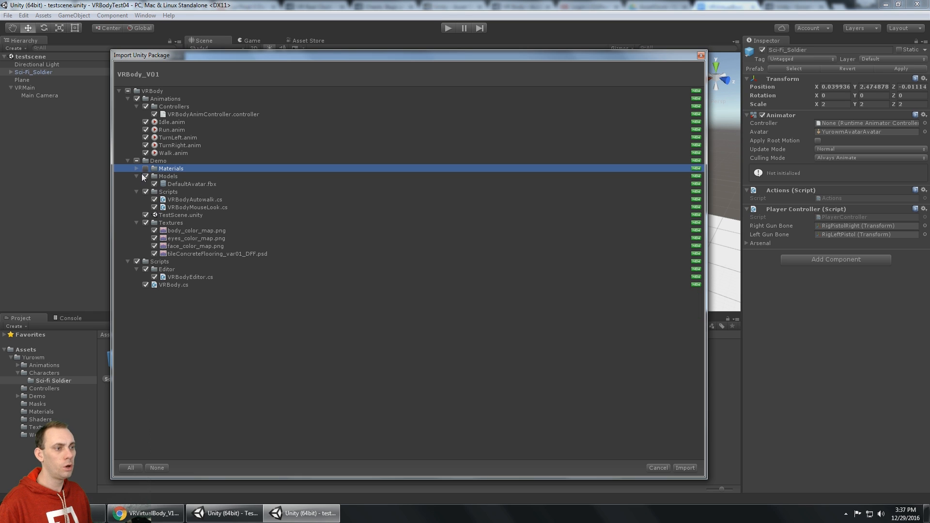
{"action": "left_click", "coordinate": [145, 177]}
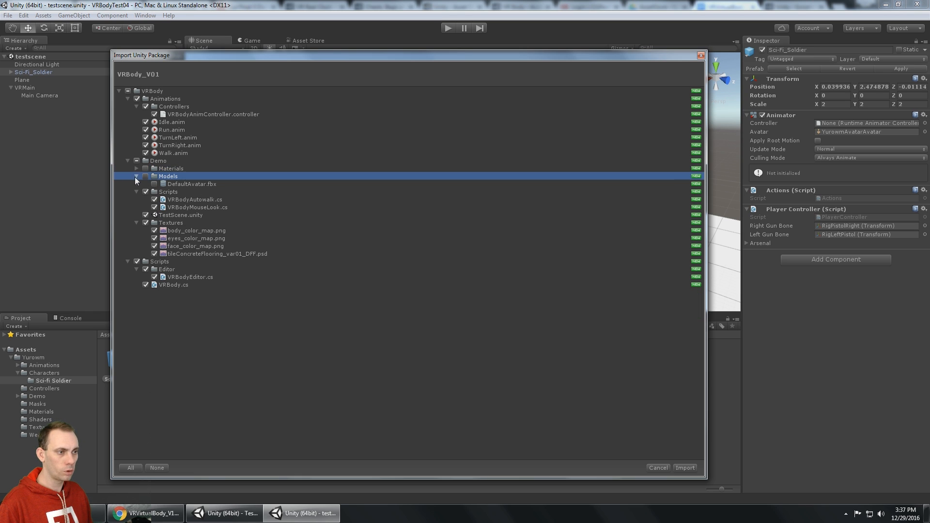
{"action": "left_click", "coordinate": [136, 177]}
{"action": "left_click", "coordinate": [145, 208]}
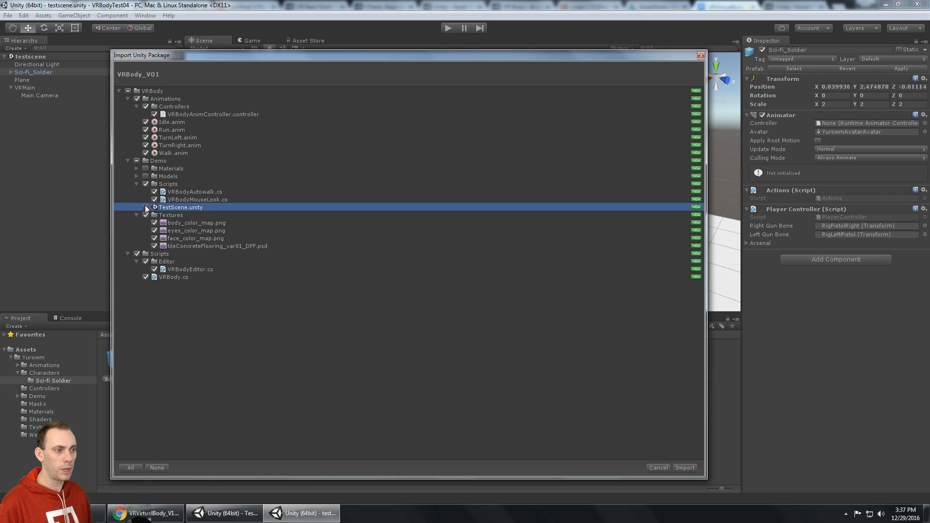
{"action": "left_click", "coordinate": [193, 195]}
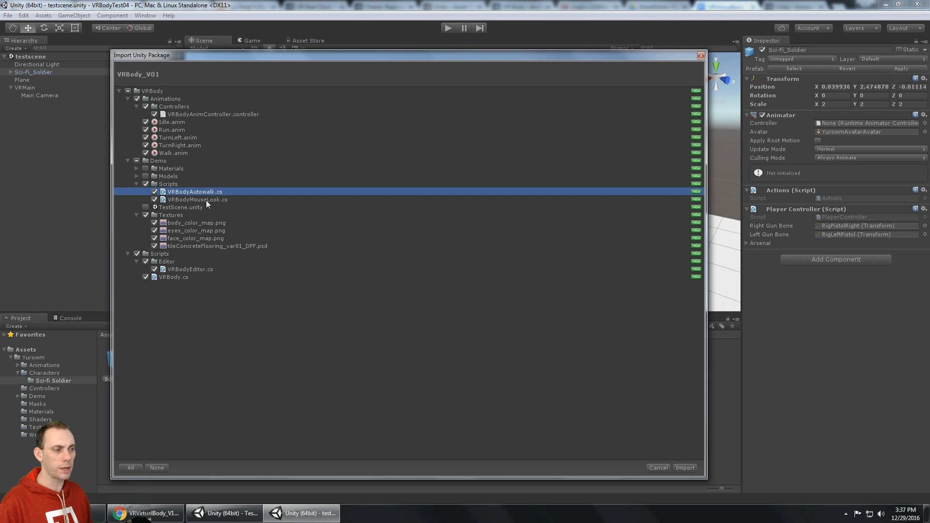
{"action": "left_click", "coordinate": [206, 200]}
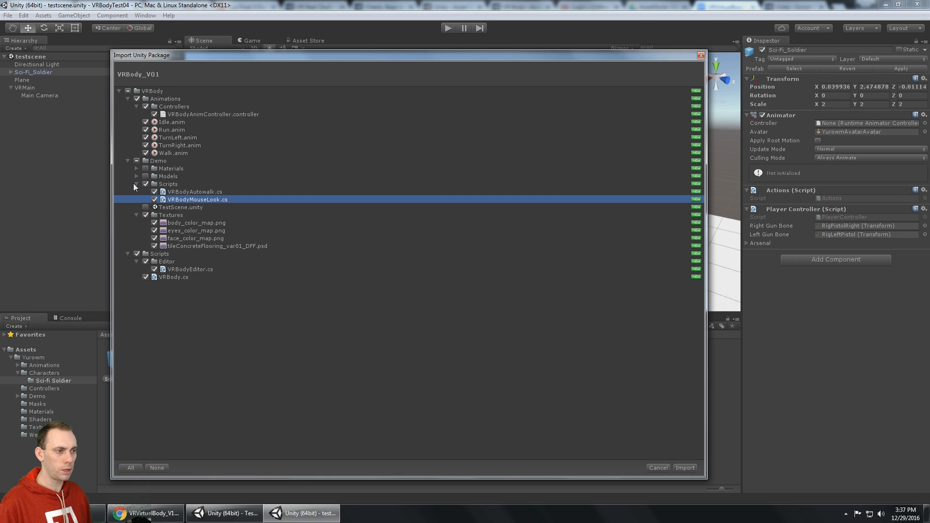
{"action": "left_click", "coordinate": [135, 183]}
{"action": "left_click", "coordinate": [177, 185]}
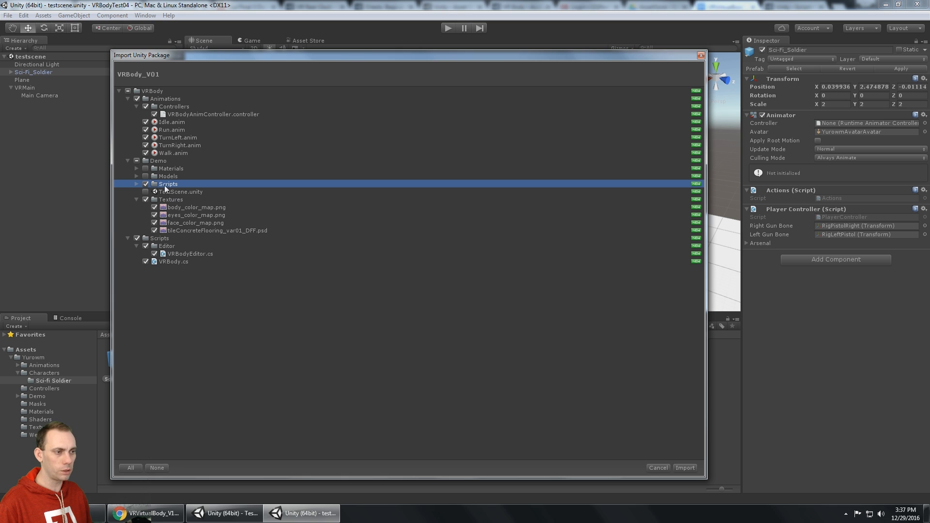
{"action": "left_click", "coordinate": [685, 468]}
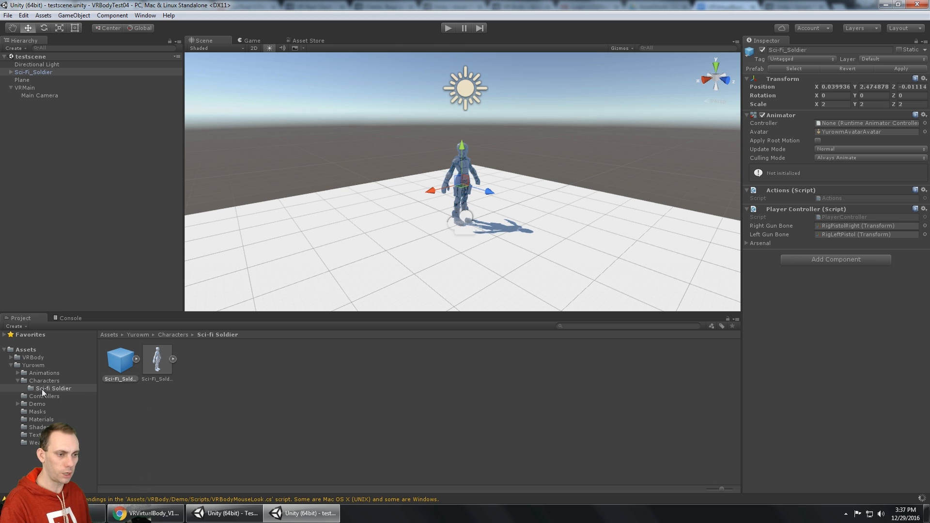
Delete the Textures folder from VRBody/Demo in the project assets
{"action": "left_click", "coordinate": [54, 387]}
{"action": "key", "text": "Delete"}
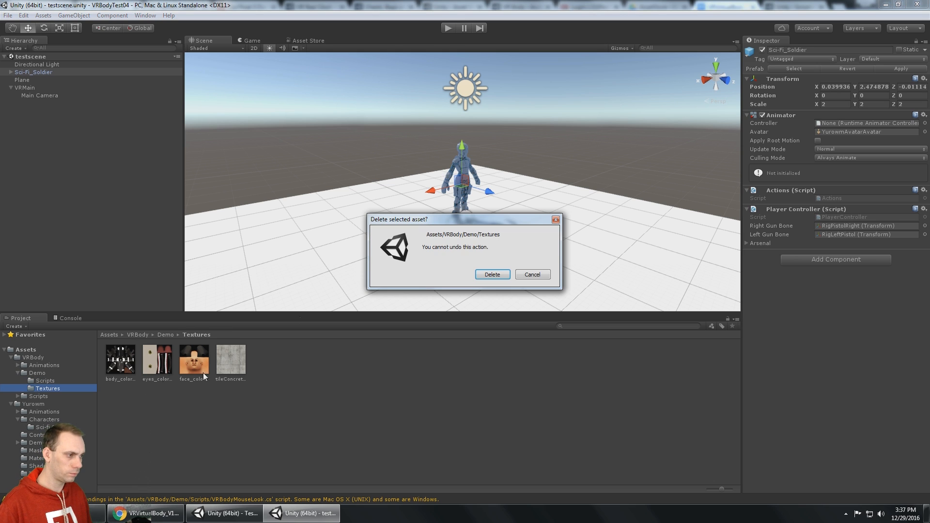
{"action": "left_click", "coordinate": [508, 272]}
Examine the VRBodyAutowalk and VRBodyMouseLook scripts in the VRBody/Demo/Scripts folder
{"action": "left_click", "coordinate": [54, 380]}
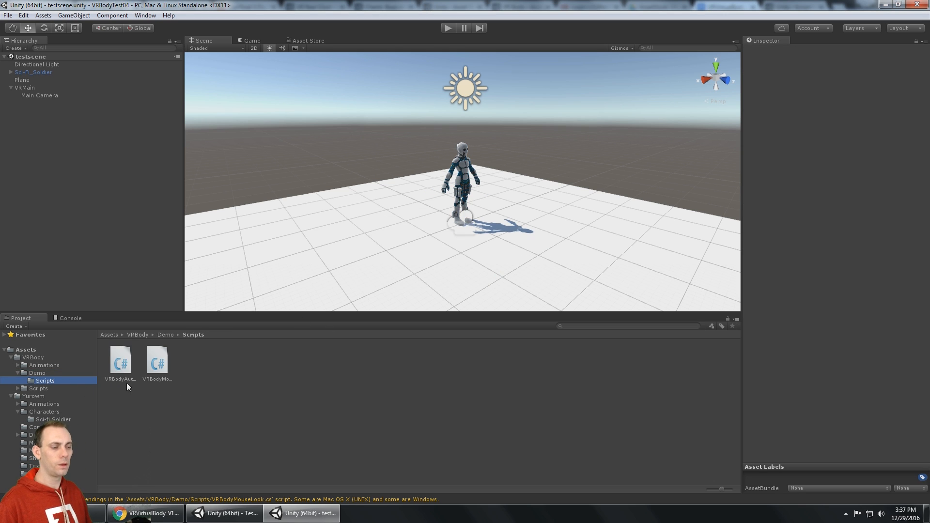
{"action": "left_click", "coordinate": [132, 379]}
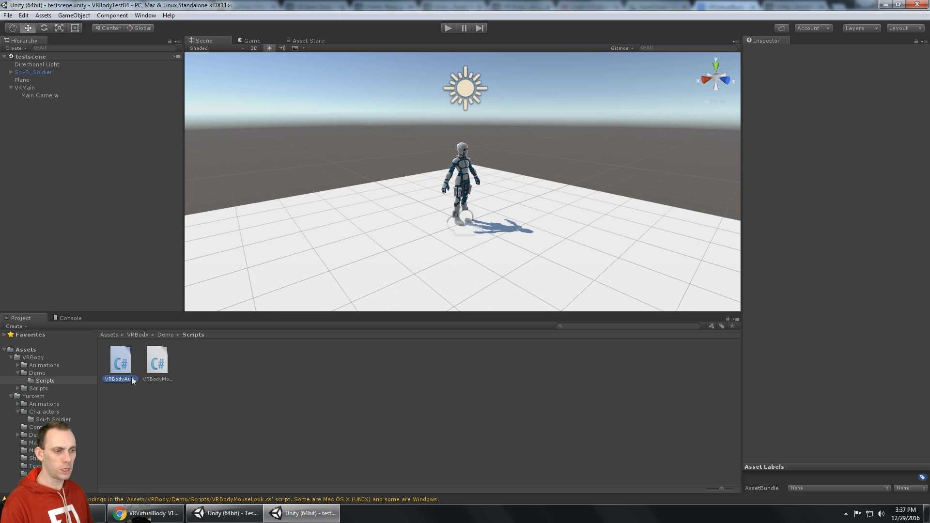
{"action": "left_click", "coordinate": [156, 369]}
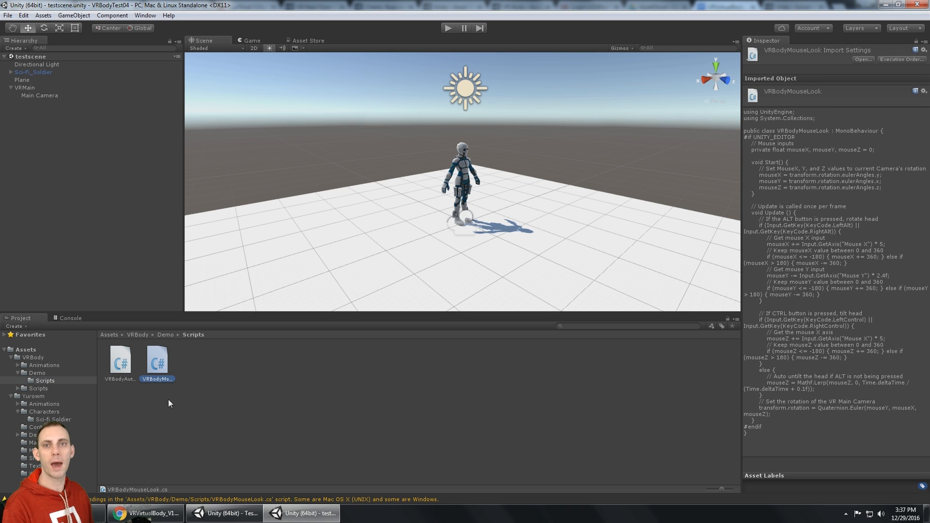
{"action": "left_click", "coordinate": [42, 374]}
Add the VR Body Mouse Look script component to Main Camera
{"action": "left_click", "coordinate": [33, 95]}
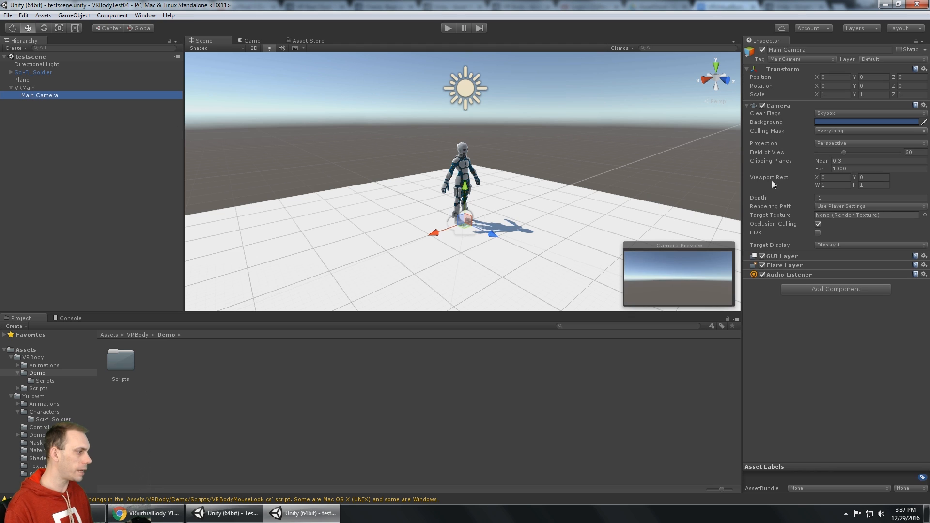
{"action": "left_click", "coordinate": [804, 289]}
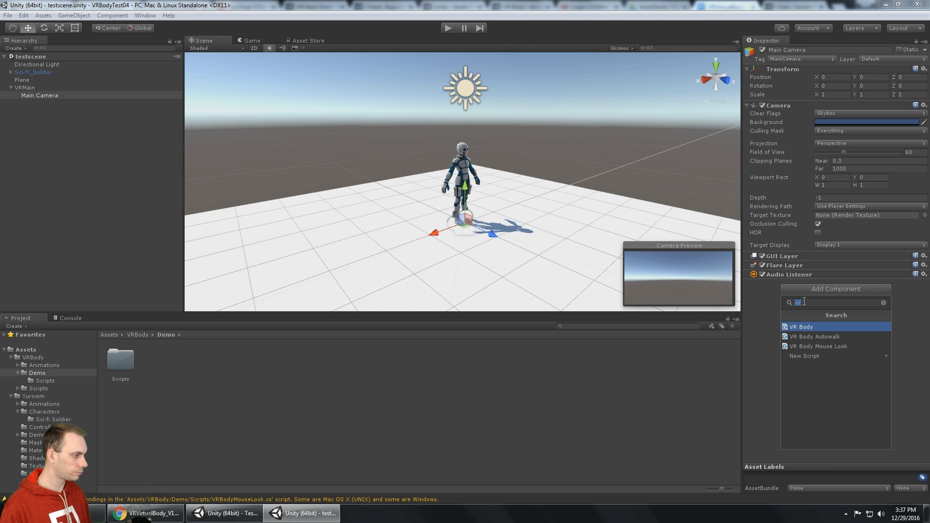
{"action": "left_click", "coordinate": [833, 347]}
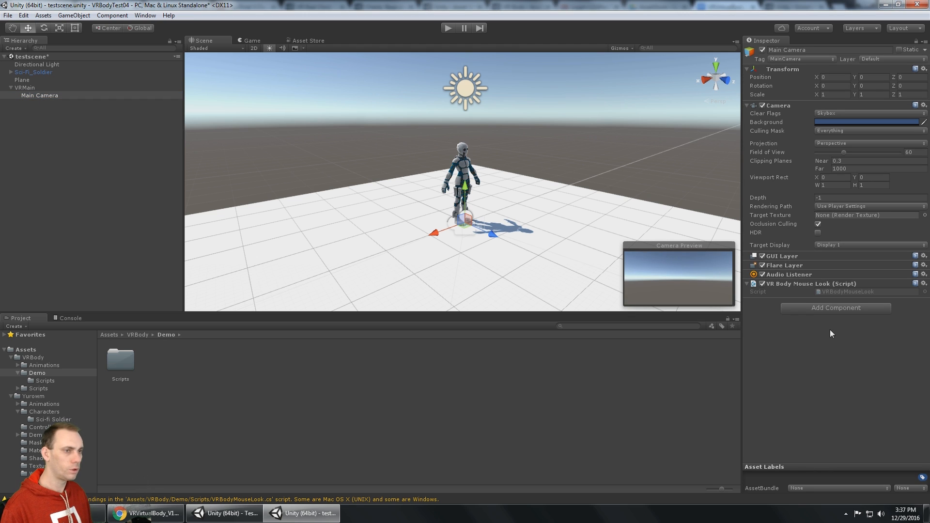
Add the VR Body Autowalk script component to Sci-Fi_Soldier
{"action": "left_click", "coordinate": [83, 88]}
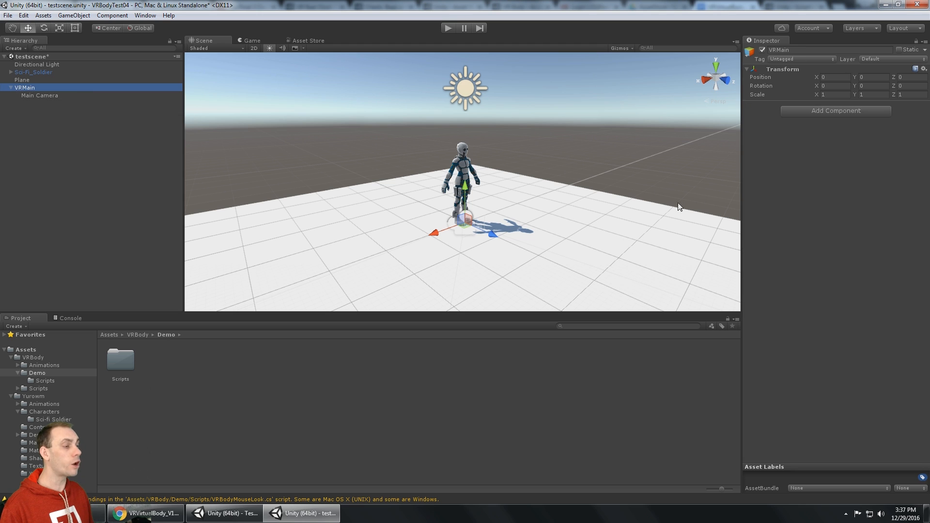
{"action": "left_click", "coordinate": [39, 72]}
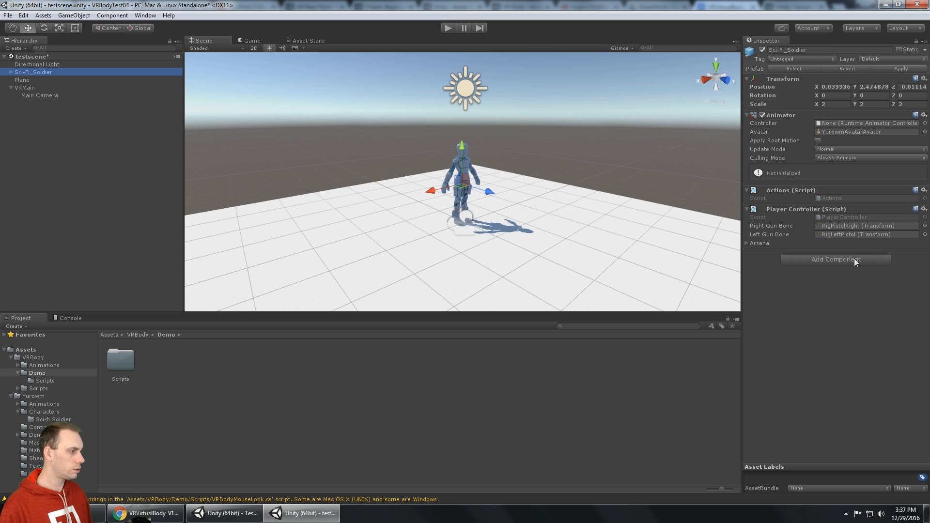
{"action": "left_click", "coordinate": [830, 260]}
{"action": "left_click", "coordinate": [841, 307]}
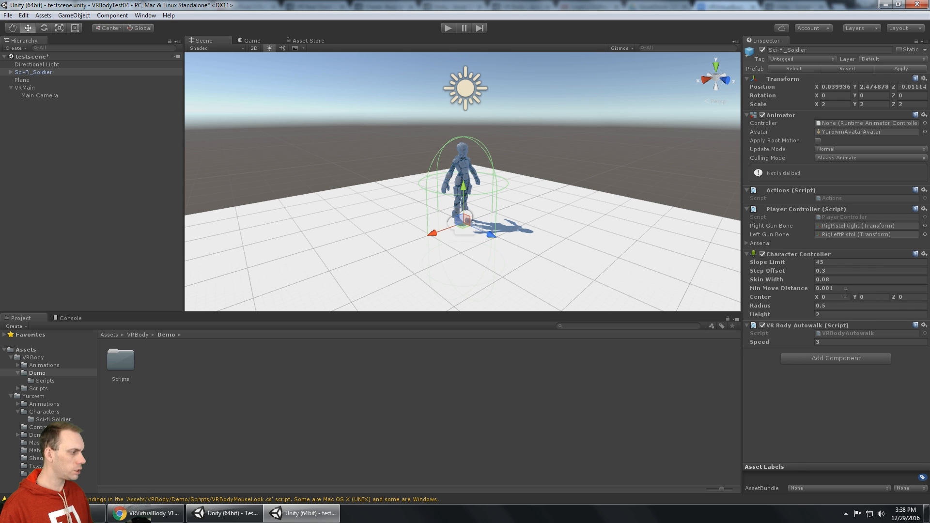
Set the soldier's Character Controller to height 1, center Y 0.5 and radius 0.2
{"action": "left_click", "coordinate": [847, 307]}
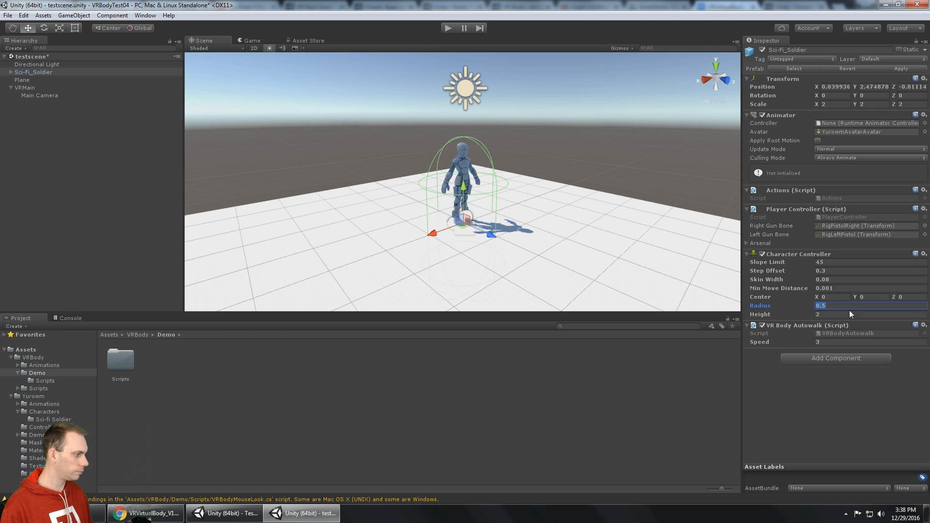
{"action": "left_click", "coordinate": [852, 314]}
{"action": "type", "text": "1"}
{"action": "left_click", "coordinate": [874, 296]}
{"action": "type", "text": ".5"}
{"action": "left_click", "coordinate": [844, 306]}
{"action": "type", "text": ".2"}
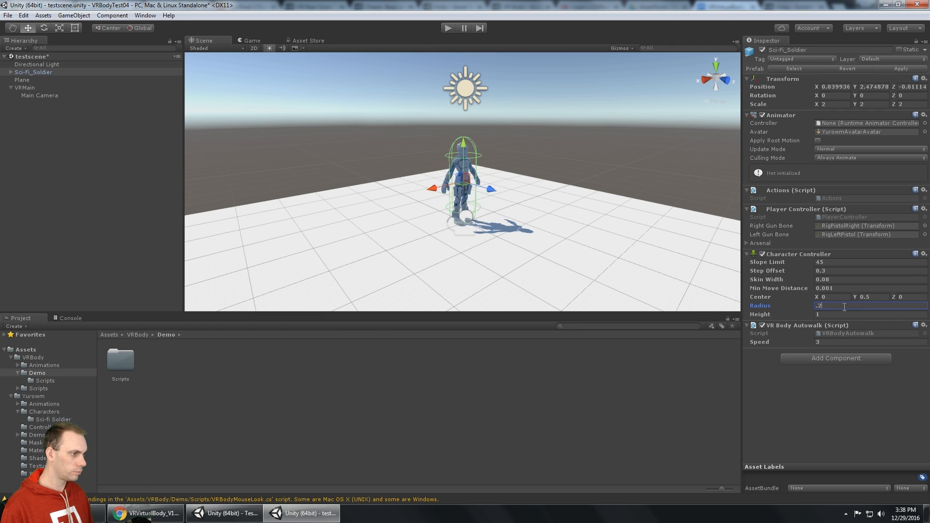
{"action": "mouse_move", "coordinate": [515, 208]}
{"action": "left_mouse_down", "text": "alt"}
{"action": "mouse_move", "coordinate": [506, 209]}
{"action": "mouse_move", "coordinate": [527, 214]}
{"action": "left_mouse_up", "text": "alt"}
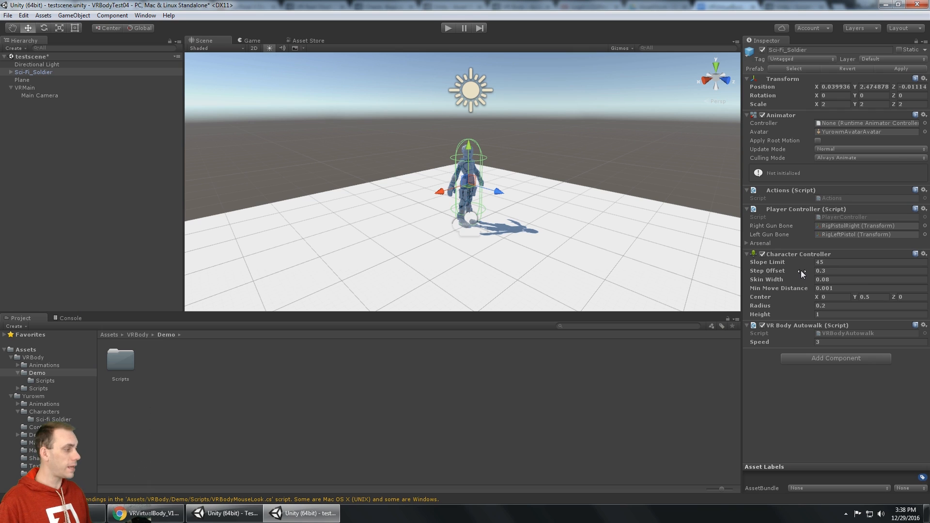
Add the VR Body script component to Sci-Fi_Soldier and test-run the scene to check the console messages
{"action": "left_click", "coordinate": [852, 360]}
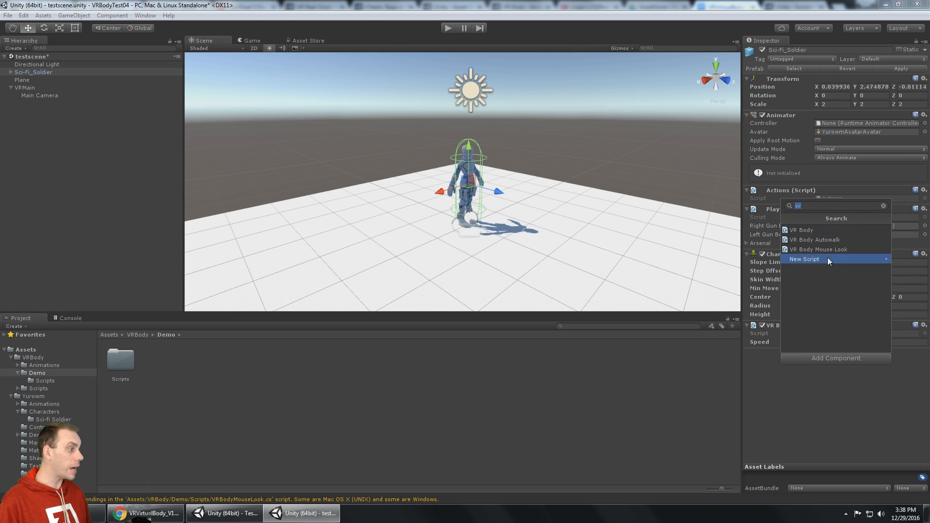
{"action": "left_click", "coordinate": [813, 231]}
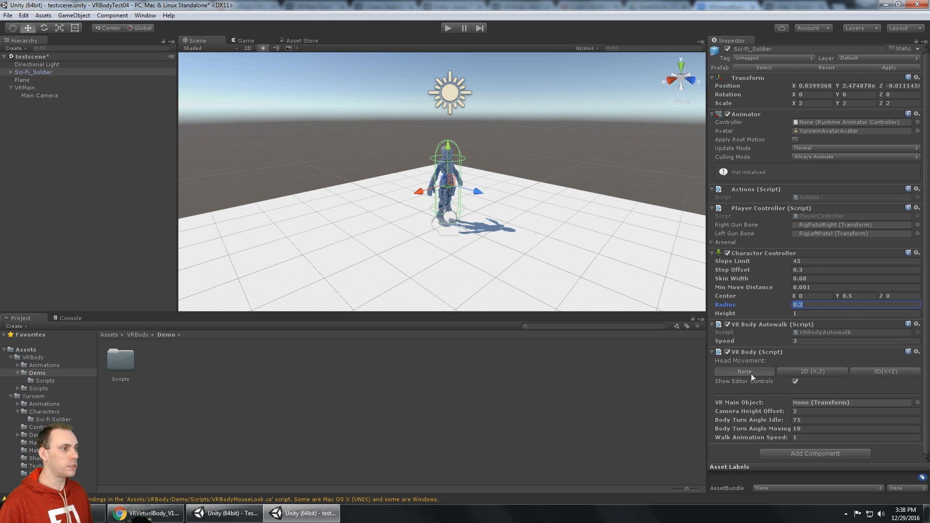
{"action": "left_click", "coordinate": [451, 30]}
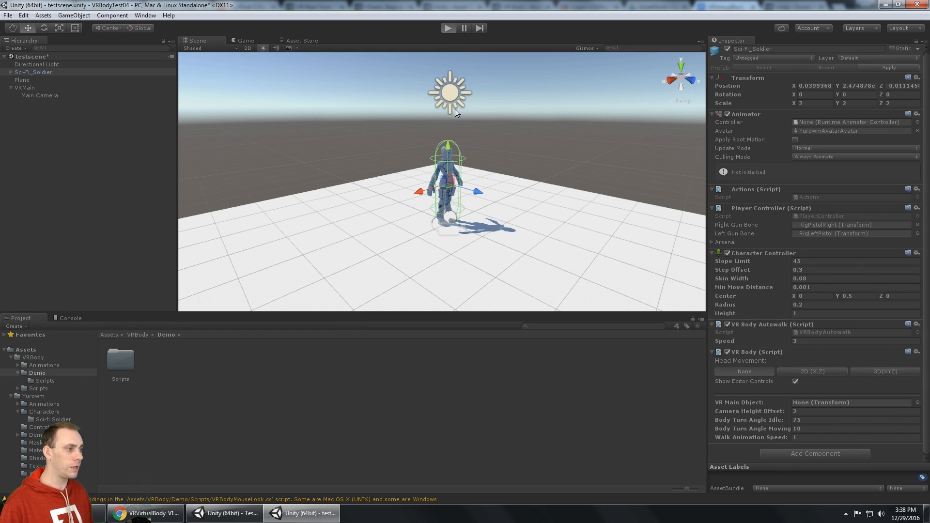
{"action": "left_click", "coordinate": [448, 27]}
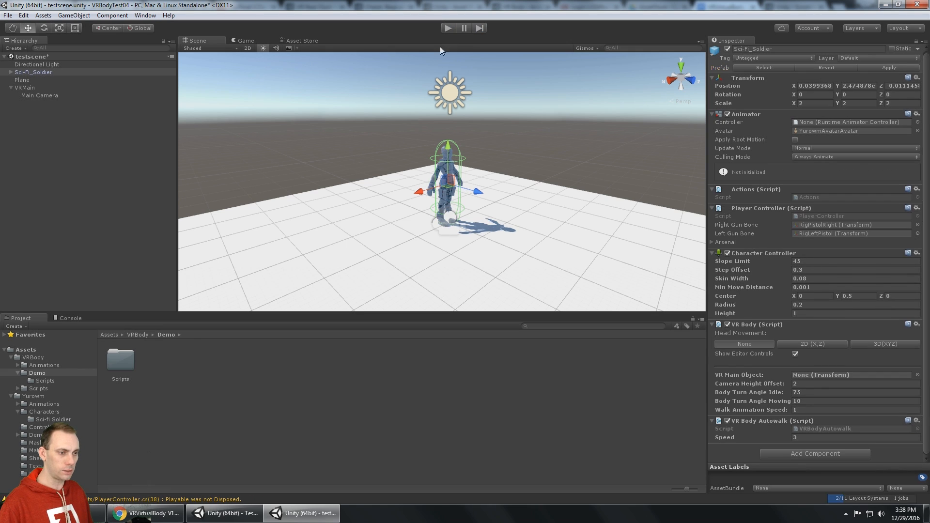
{"action": "left_click", "coordinate": [73, 318]}
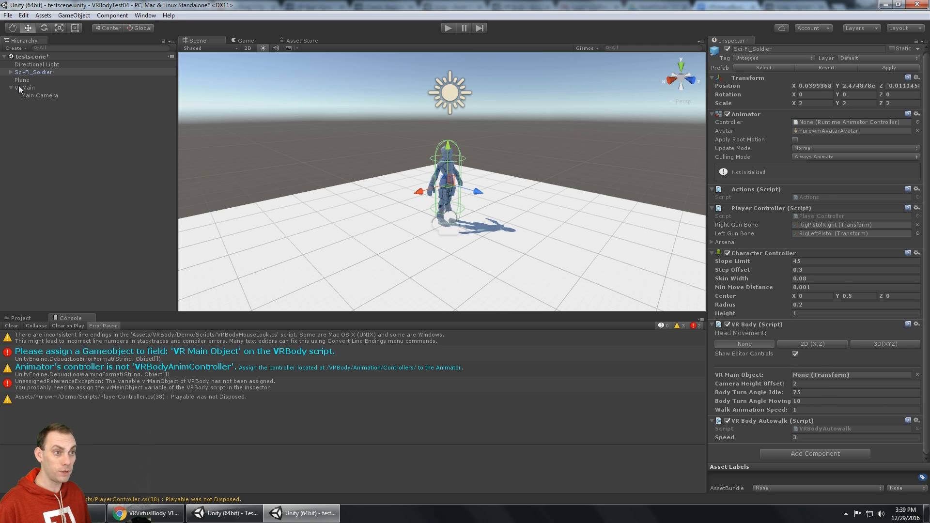
Assign VRMain as the VR Body script's VR Main Object and test-run the scene with a cleared console
{"action": "left_click_drag", "start_coordinate": [18, 85], "coordinate": [824, 374]}
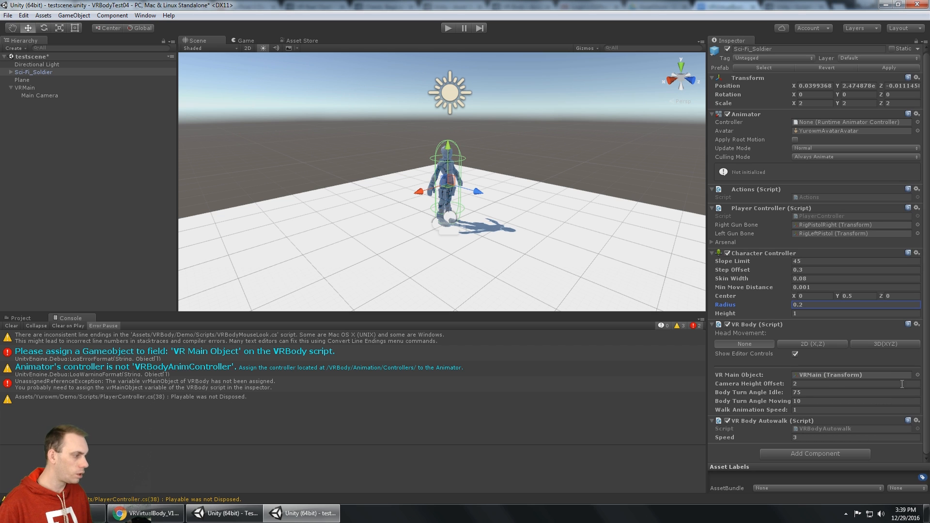
{"action": "left_click", "coordinate": [11, 325]}
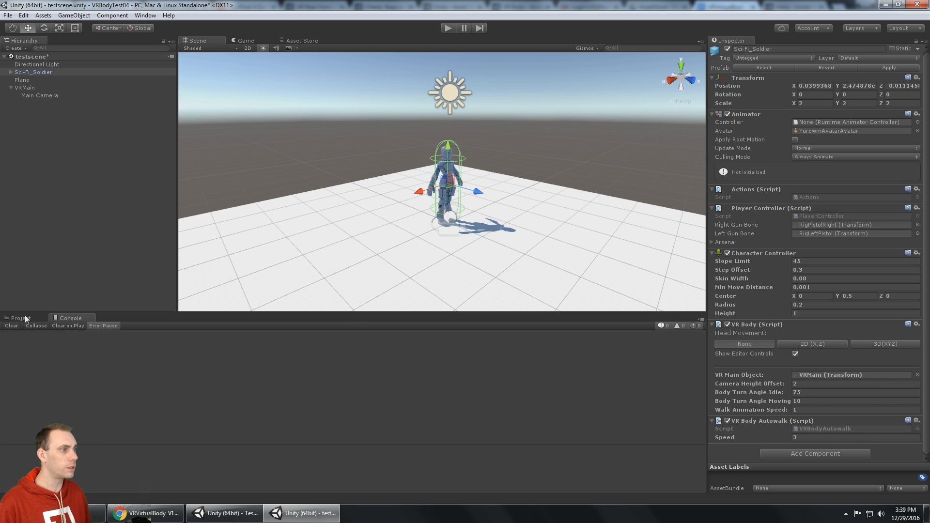
{"action": "left_click", "coordinate": [449, 27]}
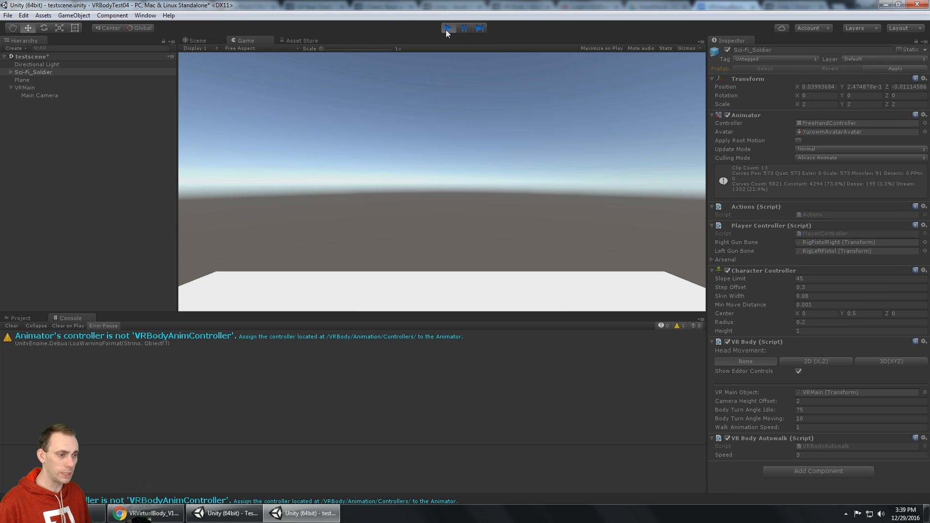
{"action": "left_click", "coordinate": [160, 339]}
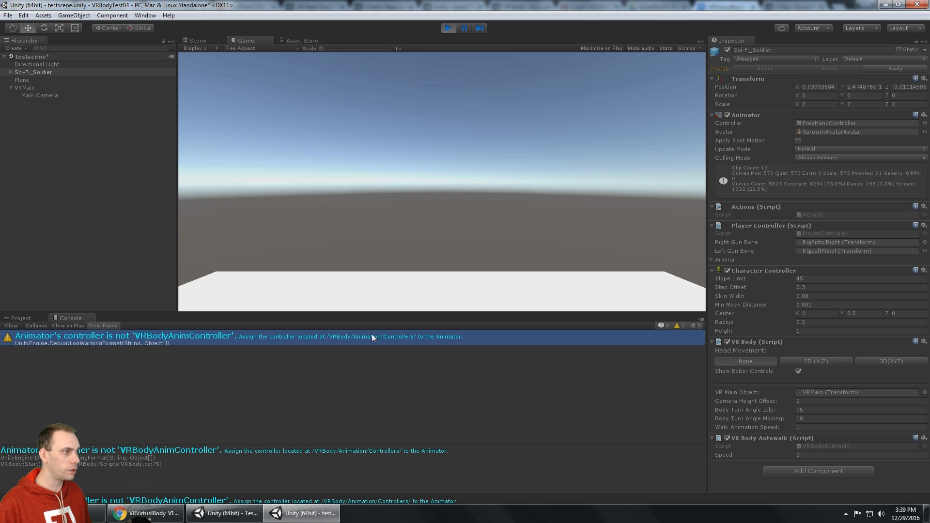
{"action": "left_click", "coordinate": [448, 28]}
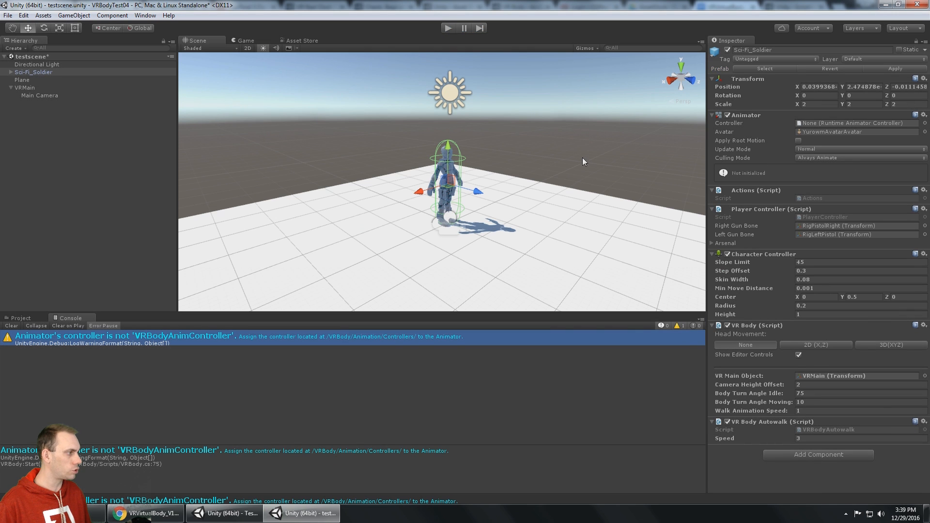
Assign VRBodyAnimController from VRBody/Animations/Controllers as the controller of the soldier's Animator
{"action": "left_click", "coordinate": [21, 318]}
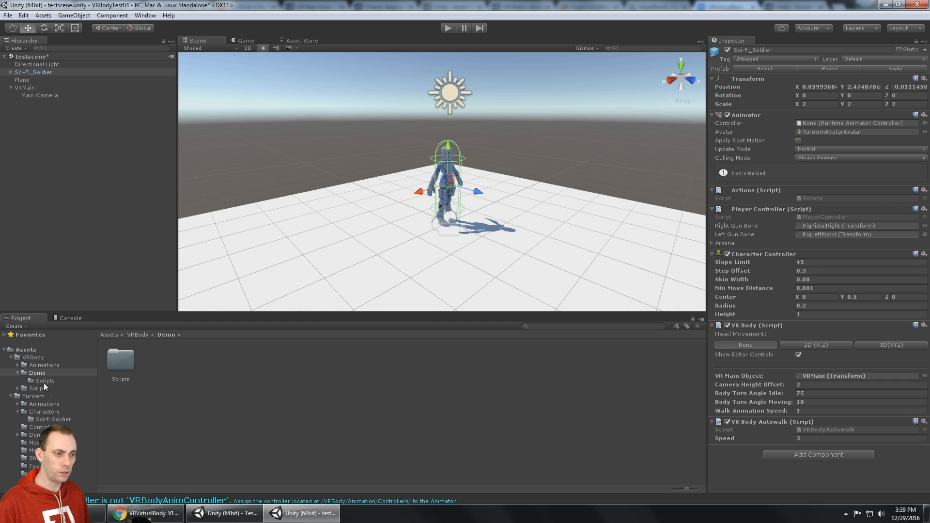
{"action": "left_click", "coordinate": [40, 366]}
{"action": "left_click", "coordinate": [16, 364]}
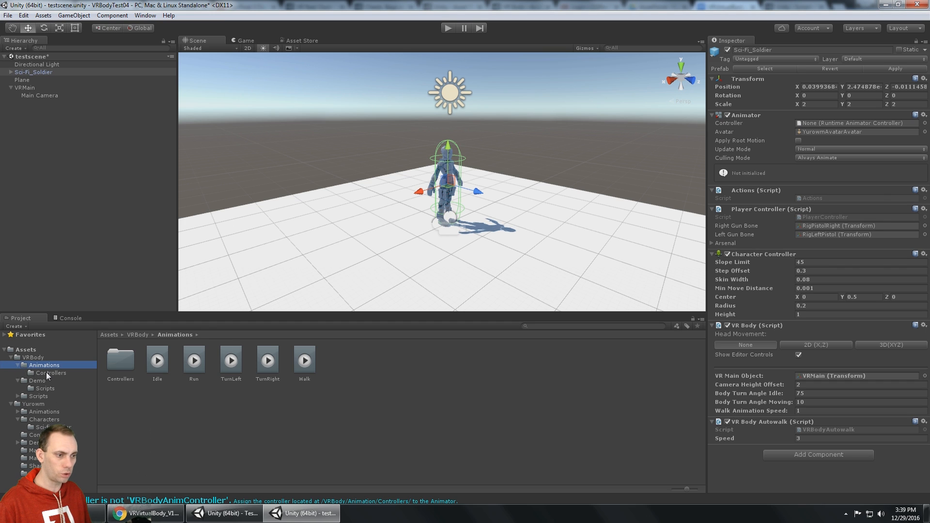
{"action": "left_click", "coordinate": [45, 373]}
{"action": "left_click_drag", "start_coordinate": [121, 360], "coordinate": [830, 124]}
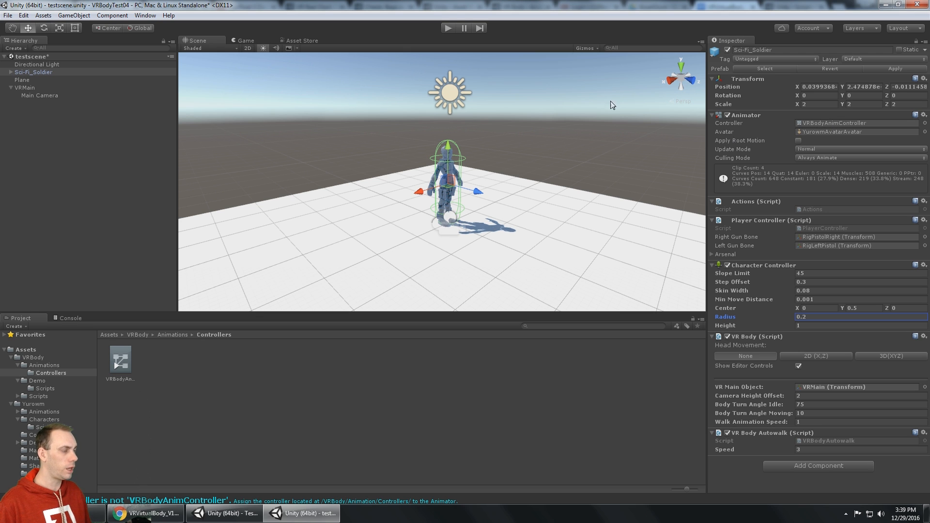
Test-run the scene and check which controller asset the soldier's Animator uses during play
{"action": "left_click", "coordinate": [448, 28]}
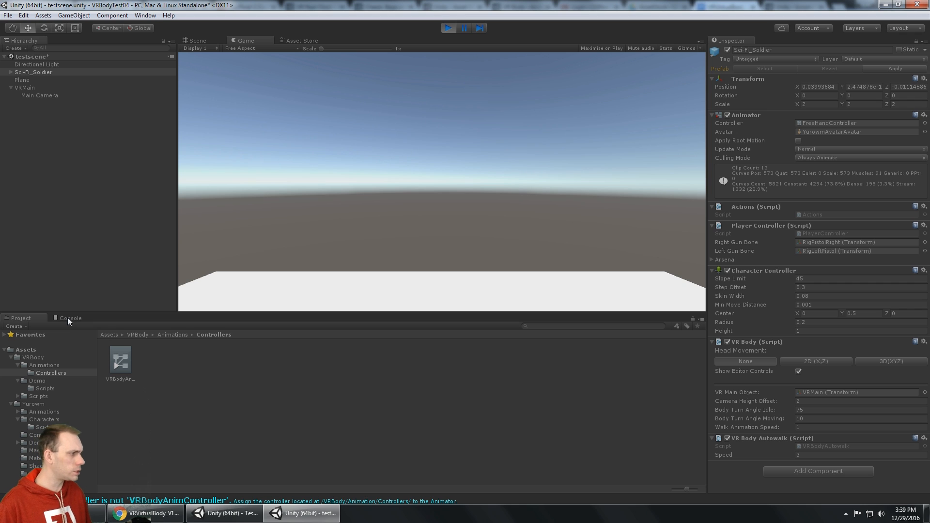
{"action": "left_click", "coordinate": [818, 123]}
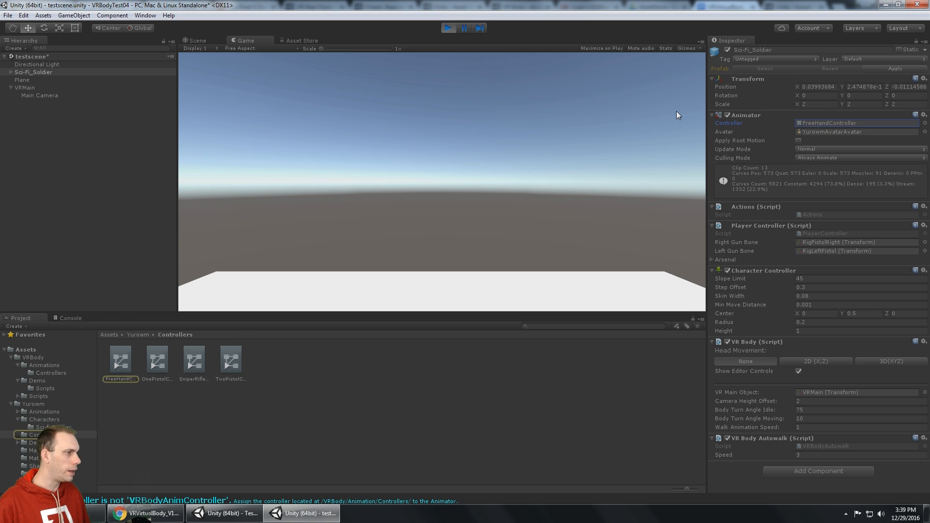
{"action": "left_click", "coordinate": [451, 27]}
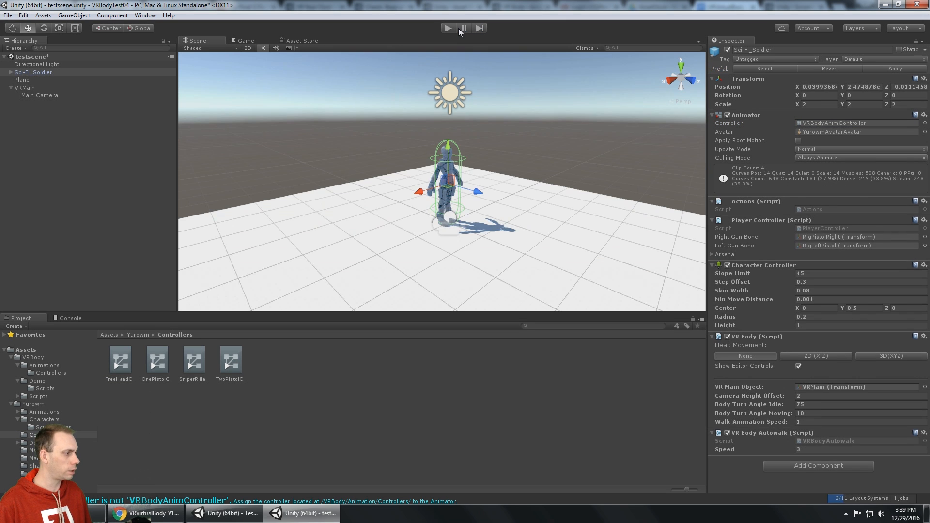
Remove the Actions and Player Controller script components from Sci-Fi_Soldier
{"action": "left_click", "coordinate": [925, 201]}
{"action": "left_click", "coordinate": [863, 237]}
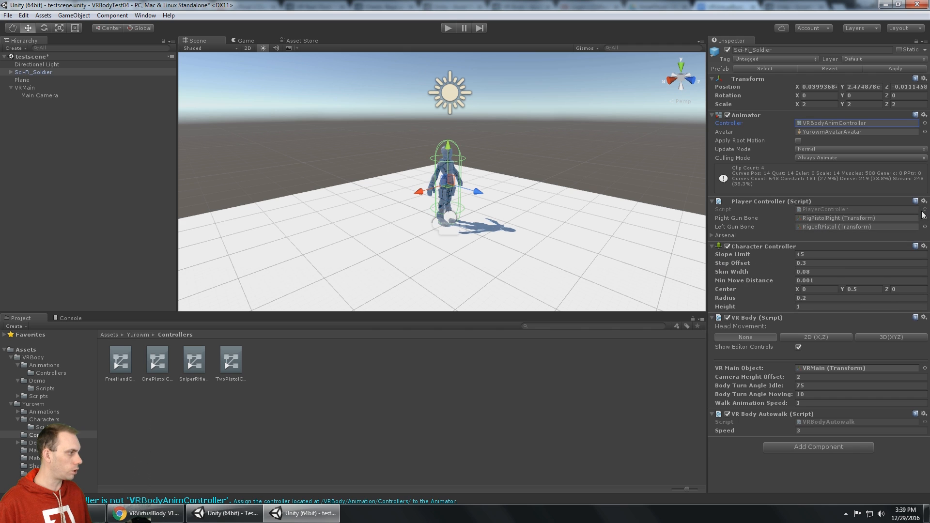
{"action": "left_click", "coordinate": [924, 202]}
{"action": "left_click", "coordinate": [863, 237]}
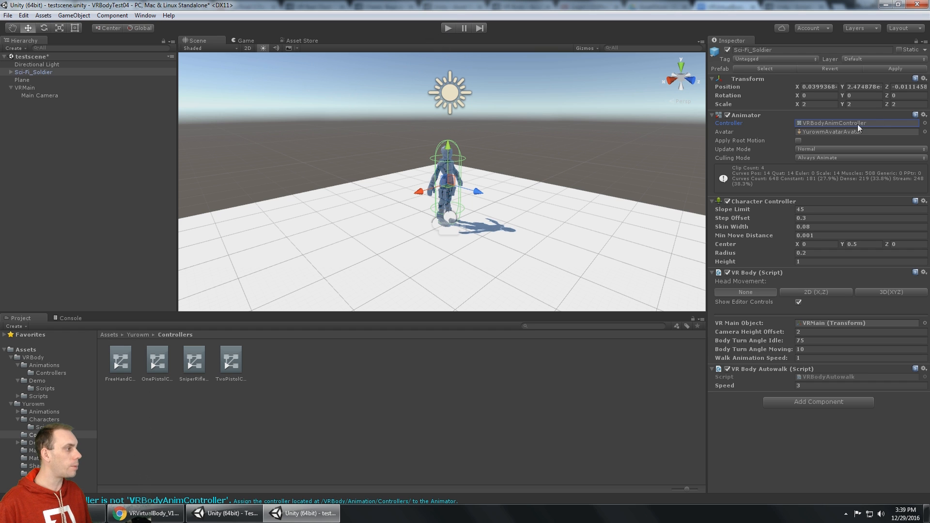
Test-run the scene with a cleared console, checking the soldier's walking and the view of its body, and stop playback
{"action": "left_click", "coordinate": [446, 28]}
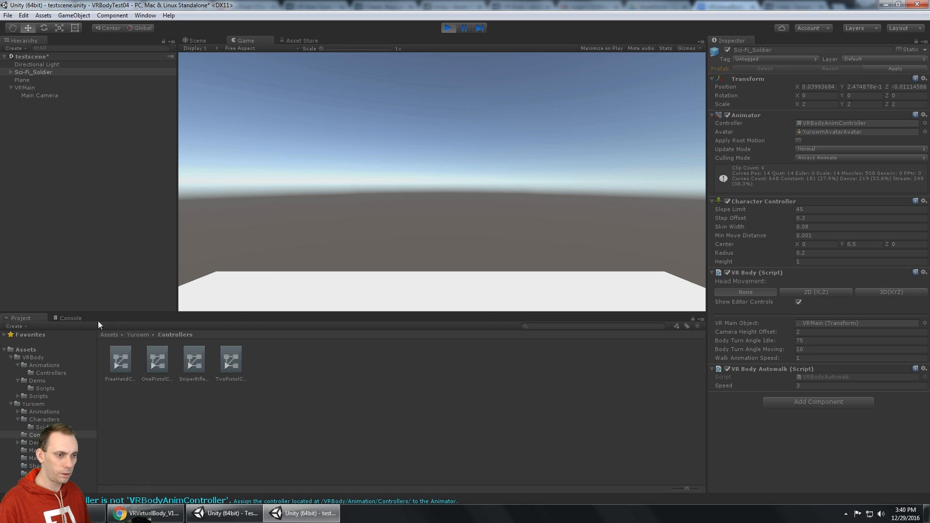
{"action": "left_click", "coordinate": [70, 318]}
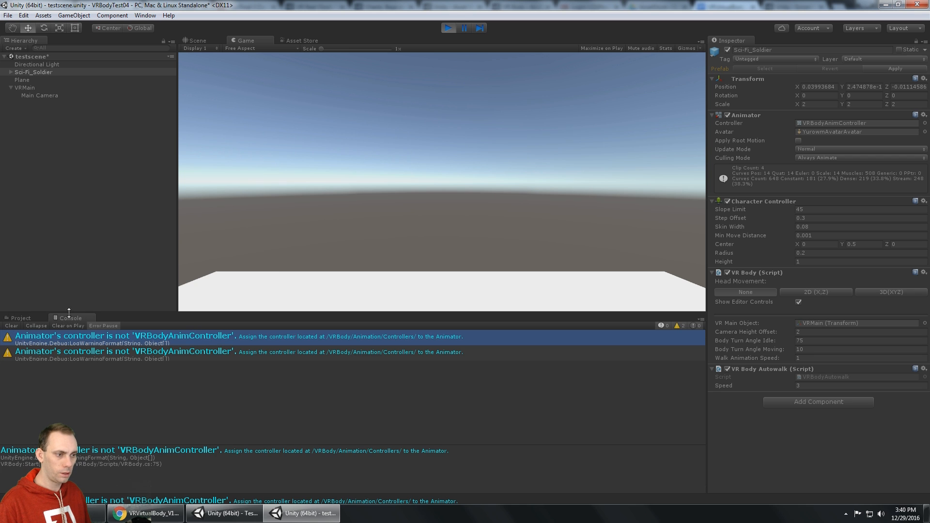
{"action": "left_click", "coordinate": [9, 326]}
{"action": "key", "text": "alt"}
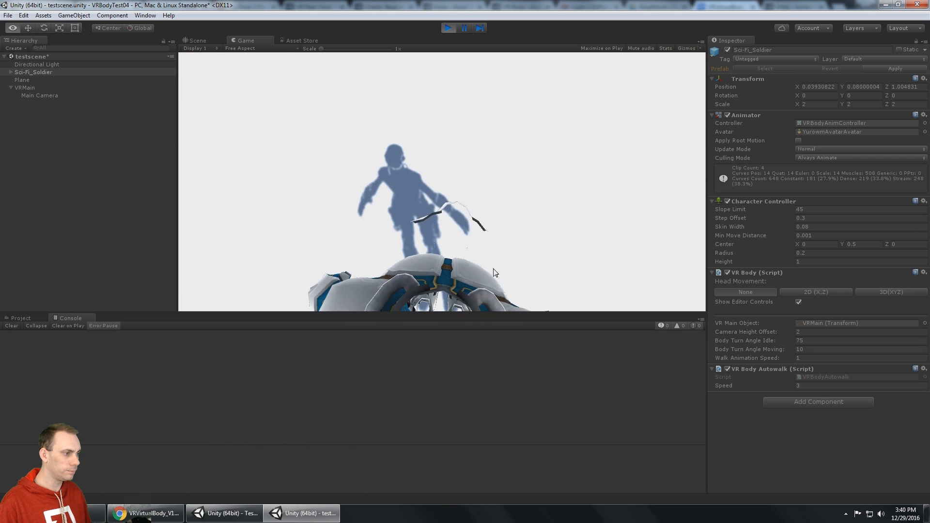
{"action": "left_click", "coordinate": [504, 253], "text": "alt"}
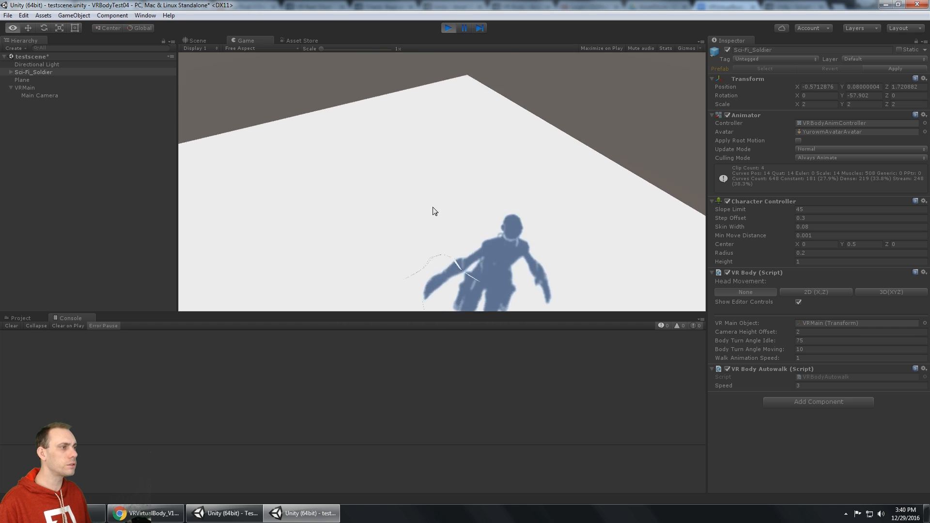
{"action": "left_click", "coordinate": [445, 27]}
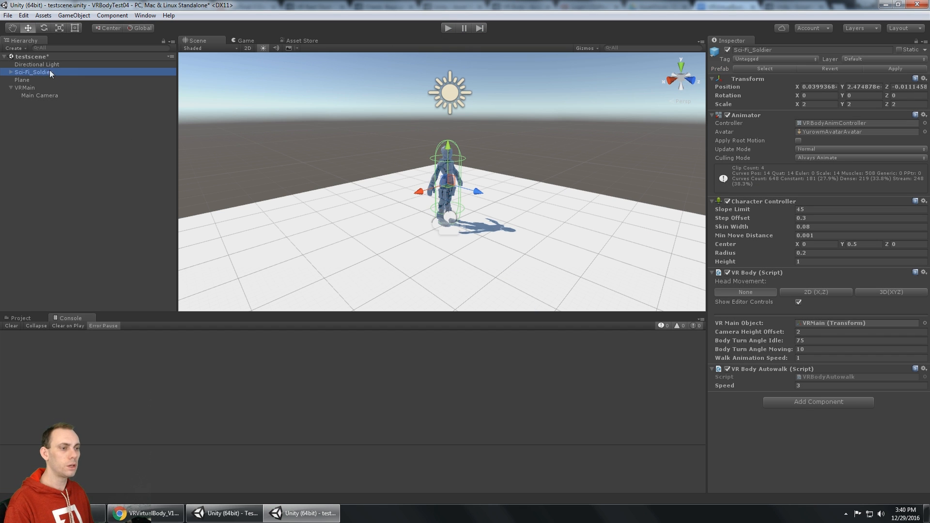
Set the YurowmAvatar model's rig animation type to Humanoid and open its avatar configuration, saving the scene and applying the import settings
{"action": "left_click", "coordinate": [15, 318]}
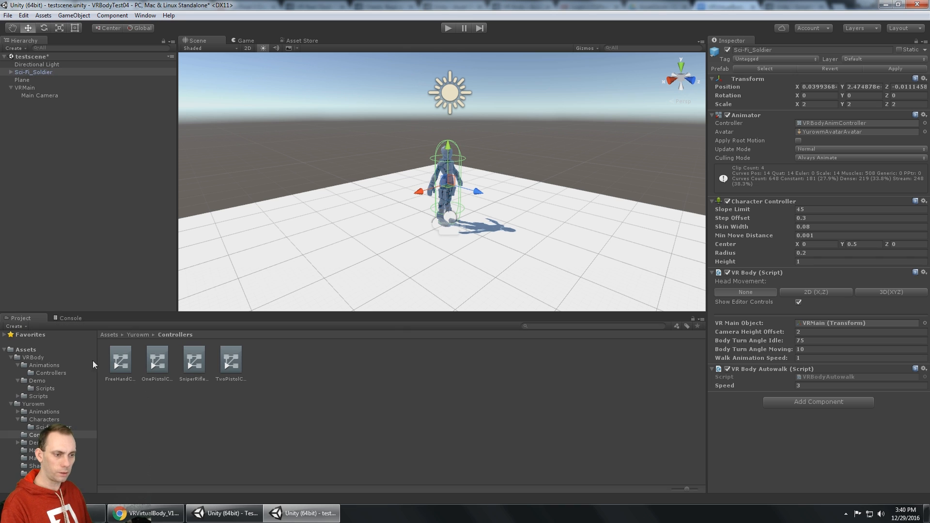
{"action": "left_click", "coordinate": [46, 427]}
{"action": "left_click", "coordinate": [52, 404]}
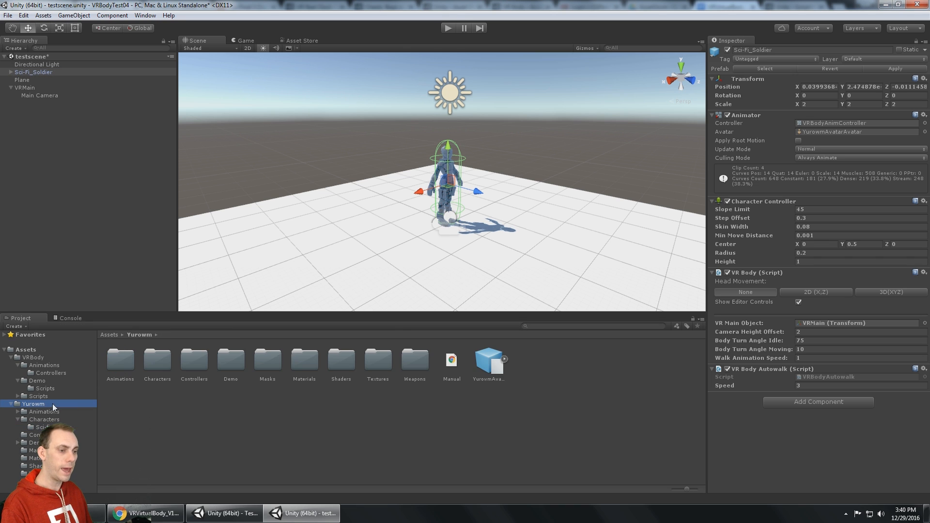
{"action": "left_click", "coordinate": [489, 365]}
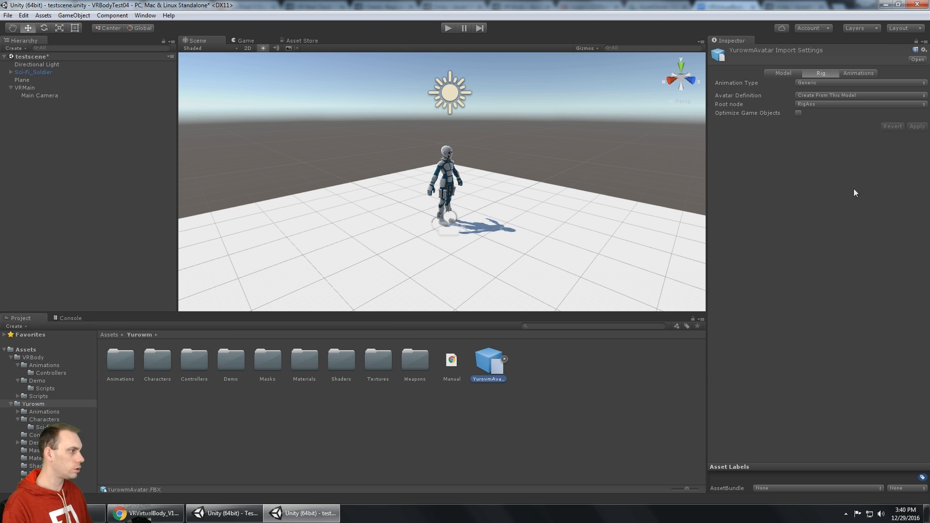
{"action": "left_click", "coordinate": [827, 83]}
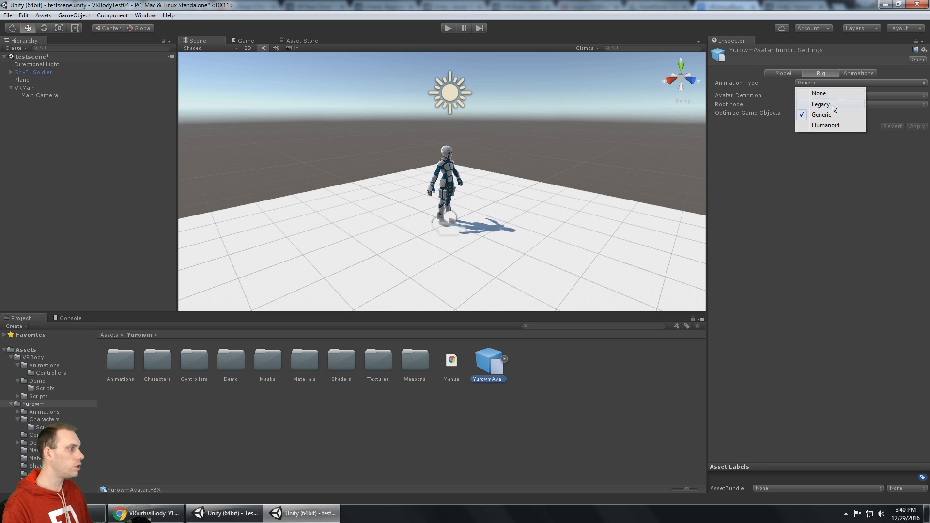
{"action": "left_click", "coordinate": [836, 125]}
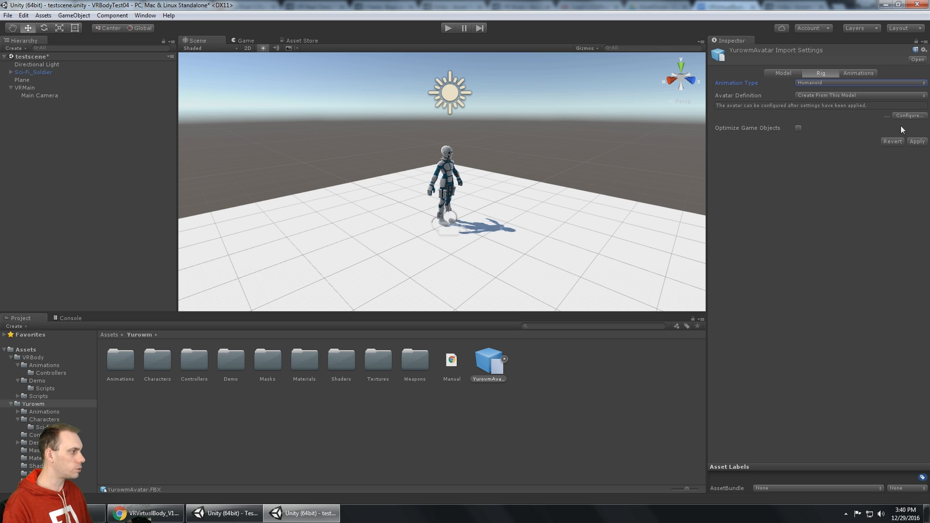
{"action": "left_click", "coordinate": [917, 118]}
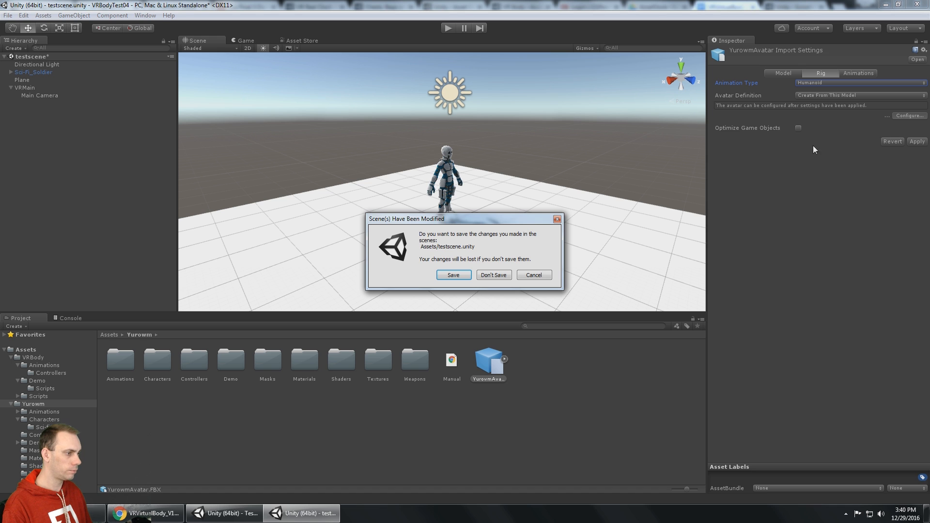
{"action": "left_click", "coordinate": [460, 276]}
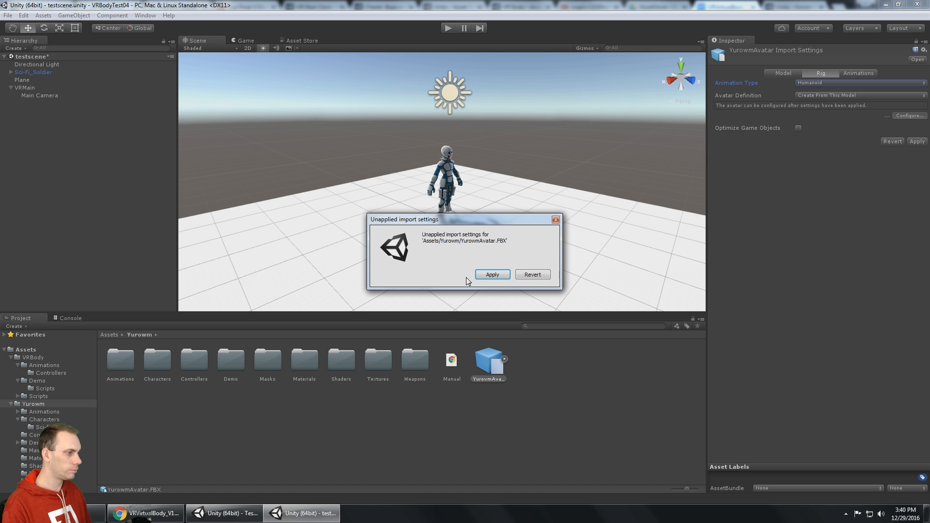
{"action": "left_click", "coordinate": [491, 275]}
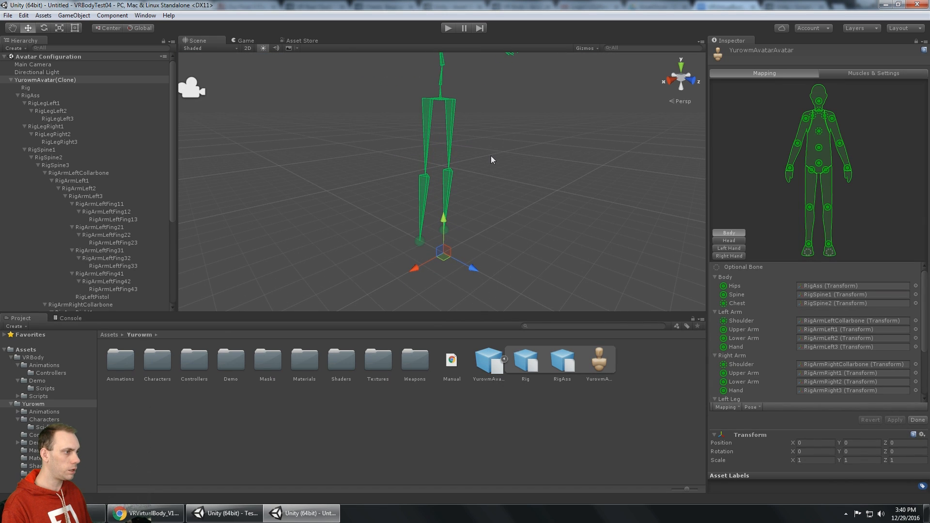
Inspect the avatar's skeleton and bone mapping, and finish the avatar configuration
{"action": "middle_click_drag", "start_coordinate": [489, 139], "coordinate": [507, 166]}
{"action": "scroll", "coordinate": [500, 187], "scroll_direction": "down", "scroll_amount": 8}
{"action": "scroll", "coordinate": [507, 166], "scroll_direction": "up", "scroll_amount": 8}
{"action": "scroll", "coordinate": [507, 165], "scroll_direction": "down", "scroll_amount": 7}
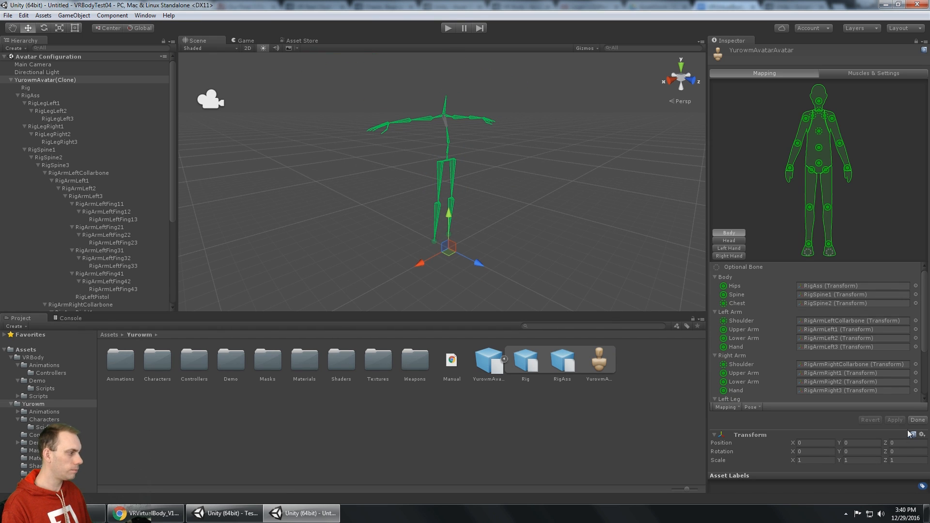
{"action": "left_click", "coordinate": [918, 421]}
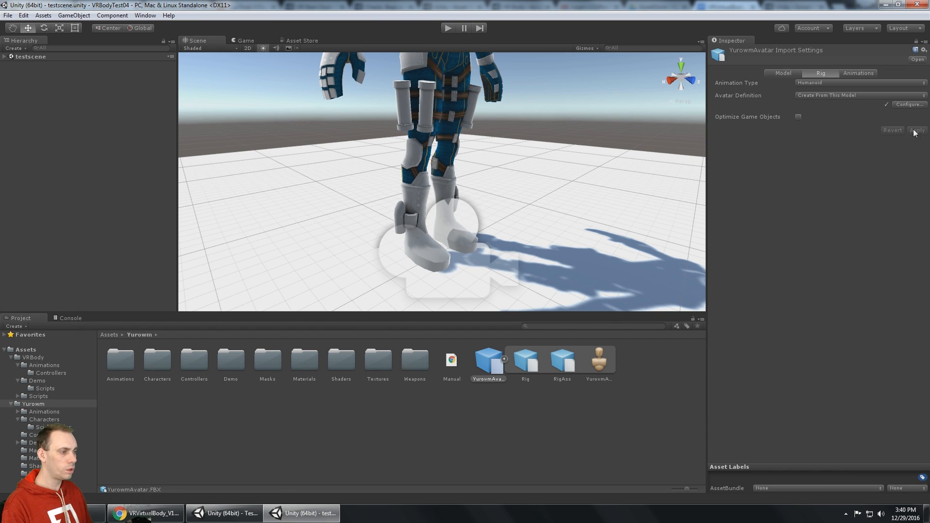
{"action": "scroll", "coordinate": [516, 150], "scroll_direction": "down", "scroll_amount": 3}
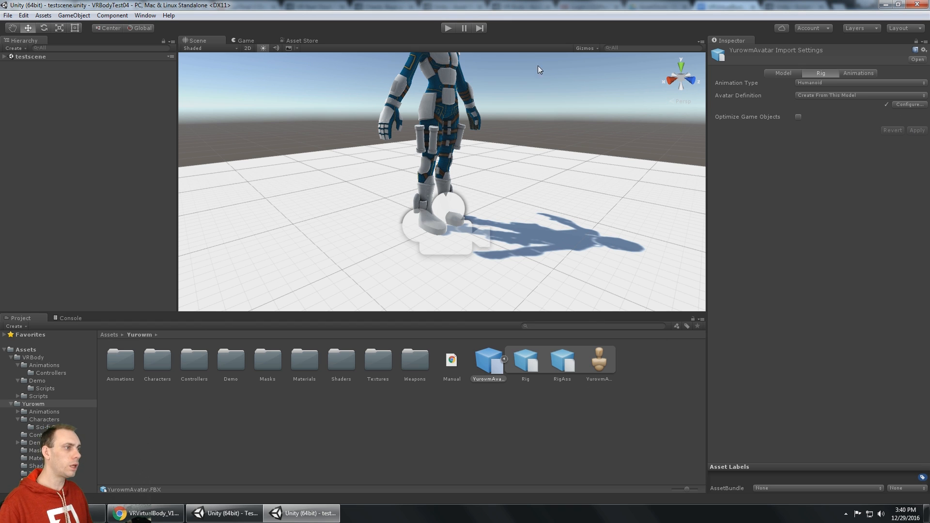
Test-run the scene and show Sci-Fi_Soldier's component settings while looking around in the game view
{"action": "left_click", "coordinate": [449, 29]}
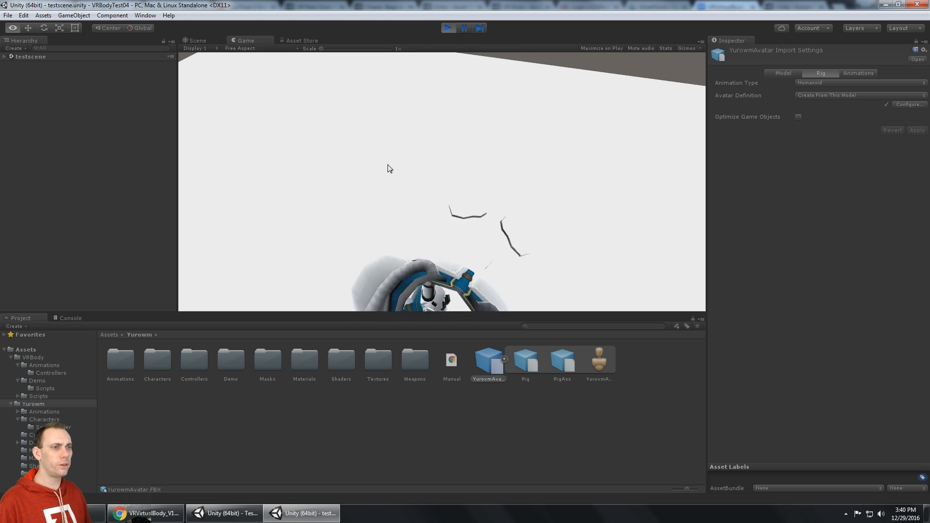
{"action": "left_click", "coordinate": [4, 57]}
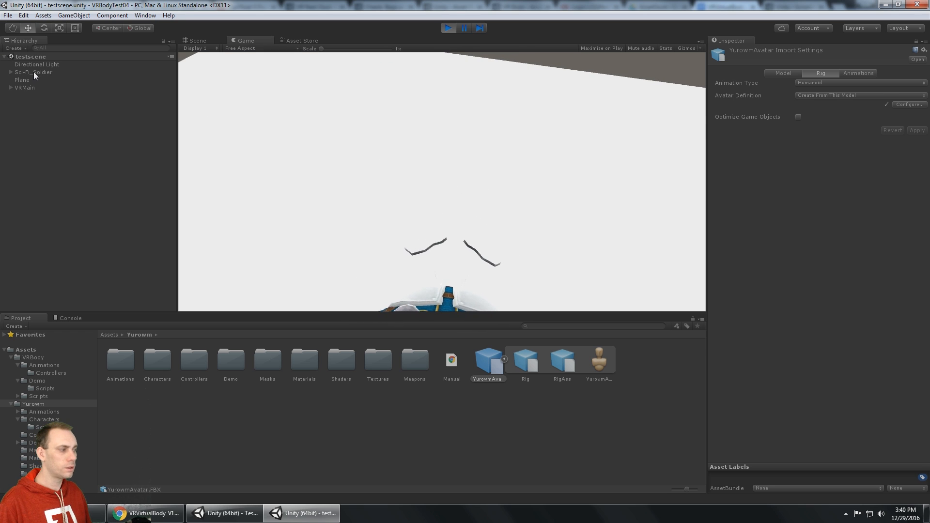
{"action": "left_click", "coordinate": [34, 73]}
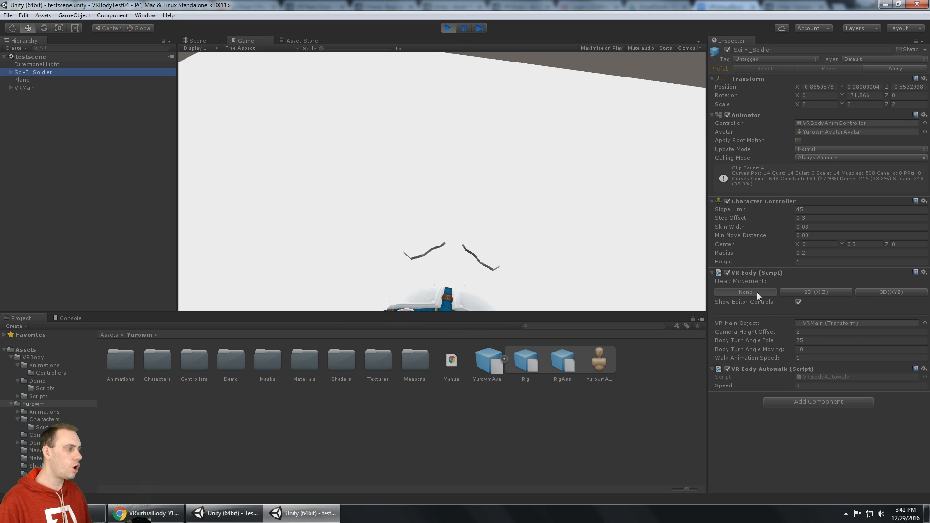
{"action": "left_click", "coordinate": [507, 199]}
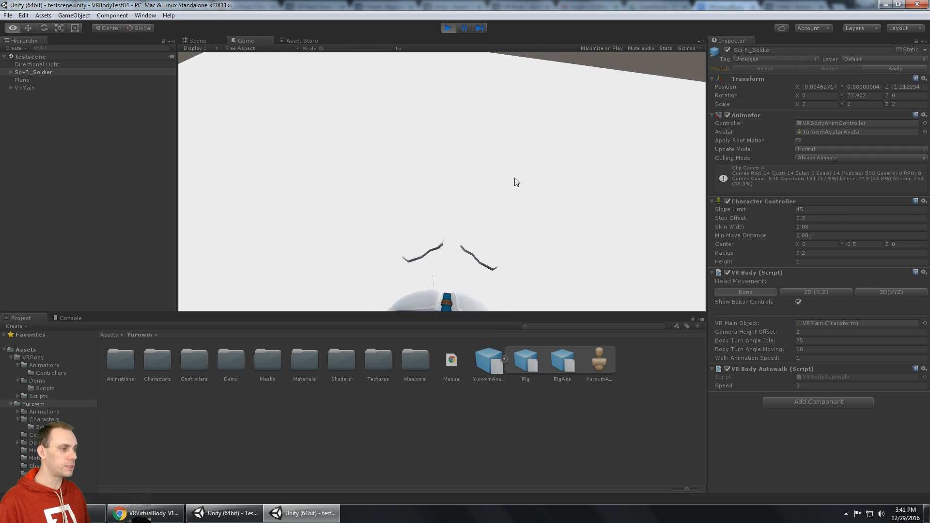
Examine the camera's position above the soldier in the scene view, and look down at the body in the game view
{"action": "left_click", "coordinate": [196, 38]}
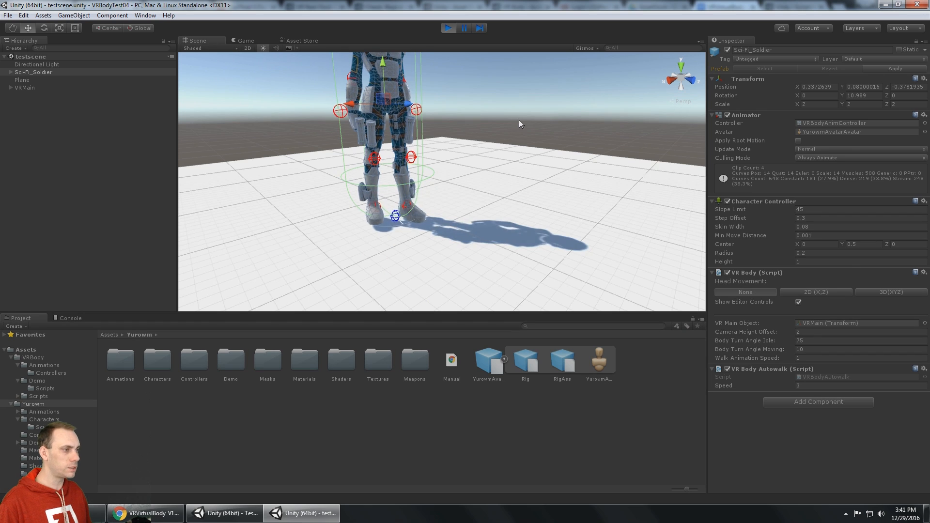
{"action": "scroll", "coordinate": [519, 124], "scroll_direction": "down", "scroll_amount": 3}
{"action": "middle_click_drag", "start_coordinate": [519, 124], "coordinate": [511, 195]}
{"action": "left_click_drag", "start_coordinate": [511, 196], "coordinate": [515, 145], "text": "alt"}
{"action": "middle_click_drag", "start_coordinate": [515, 146], "coordinate": [498, 155]}
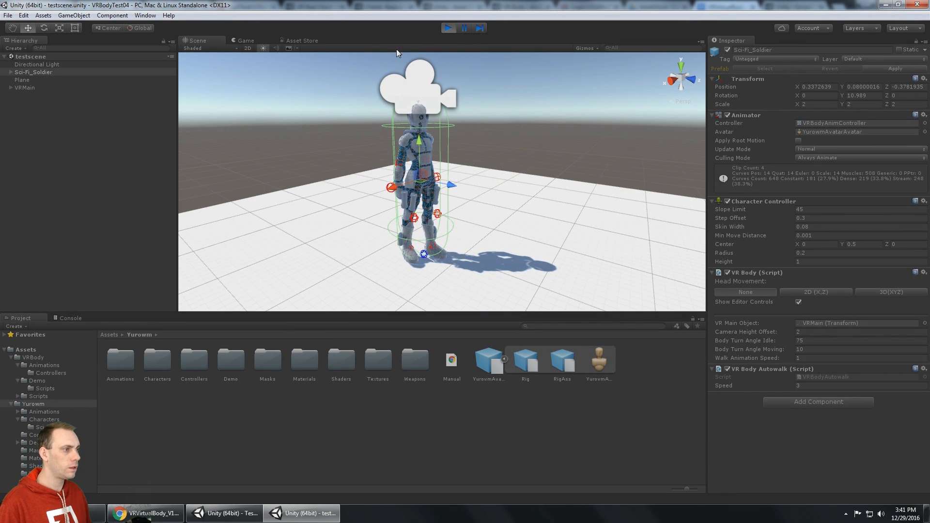
{"action": "middle_click_drag", "start_coordinate": [572, 118], "coordinate": [550, 116]}
{"action": "left_click_drag", "start_coordinate": [542, 139], "coordinate": [625, 145], "text": "alt"}
{"action": "left_click", "coordinate": [247, 38]}
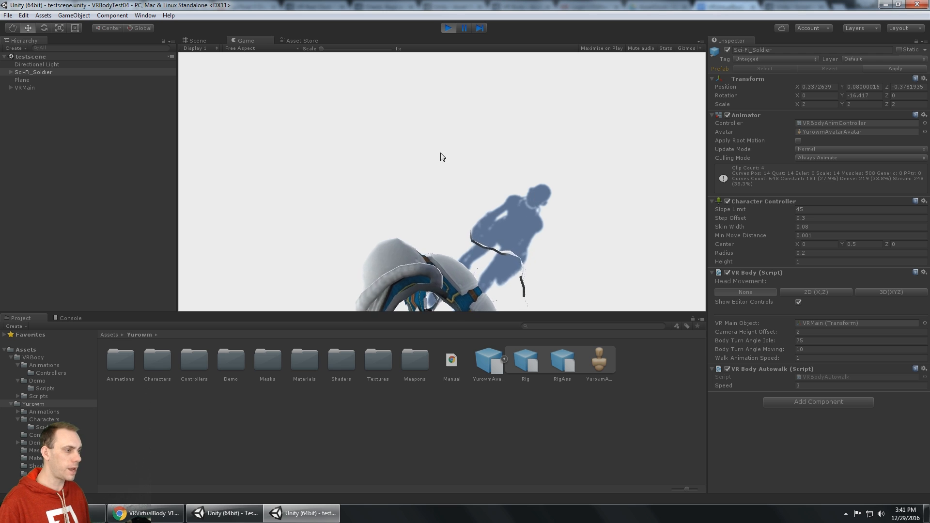
{"action": "key", "text": "alt"}
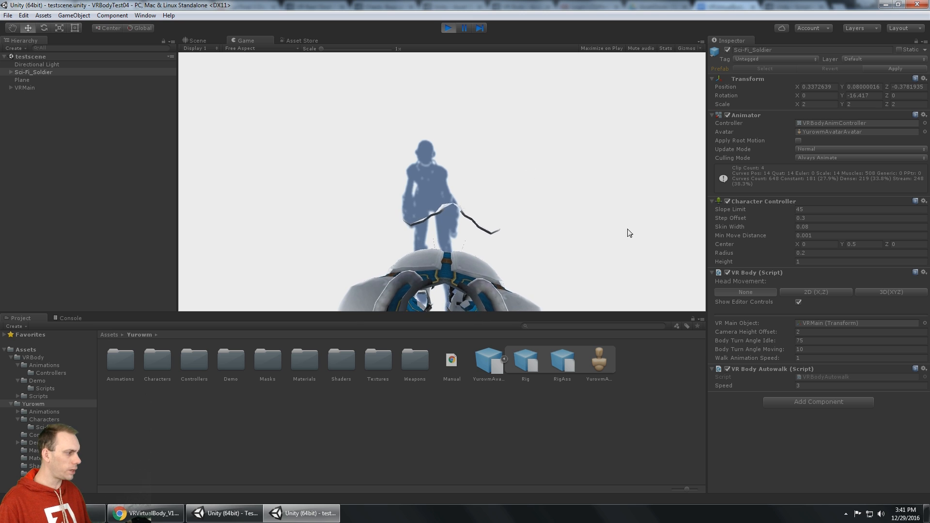
Set the VR Body head movement to 2D (X,Z) and view the camera around the soldier's head in the scene
{"action": "left_click", "coordinate": [811, 292]}
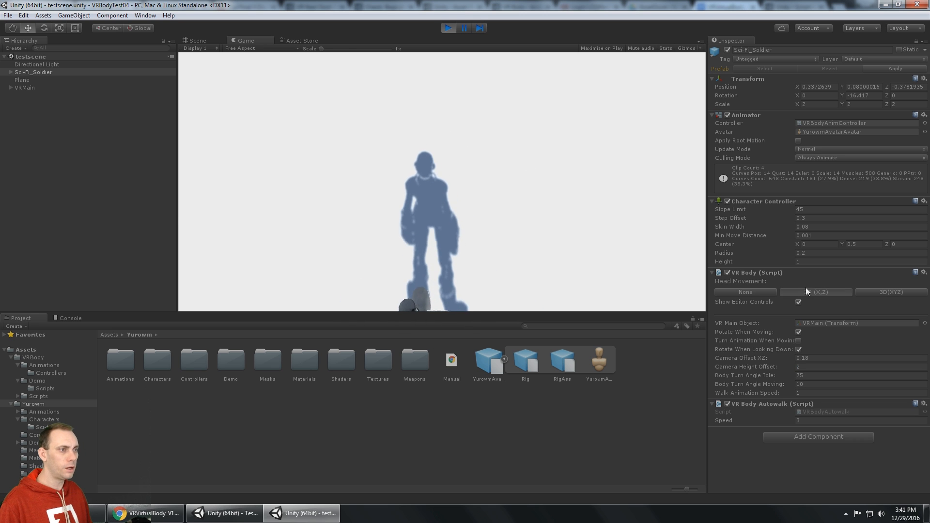
{"action": "left_click", "coordinate": [204, 42]}
{"action": "left_click_drag", "start_coordinate": [513, 108], "coordinate": [500, 158], "text": "alt"}
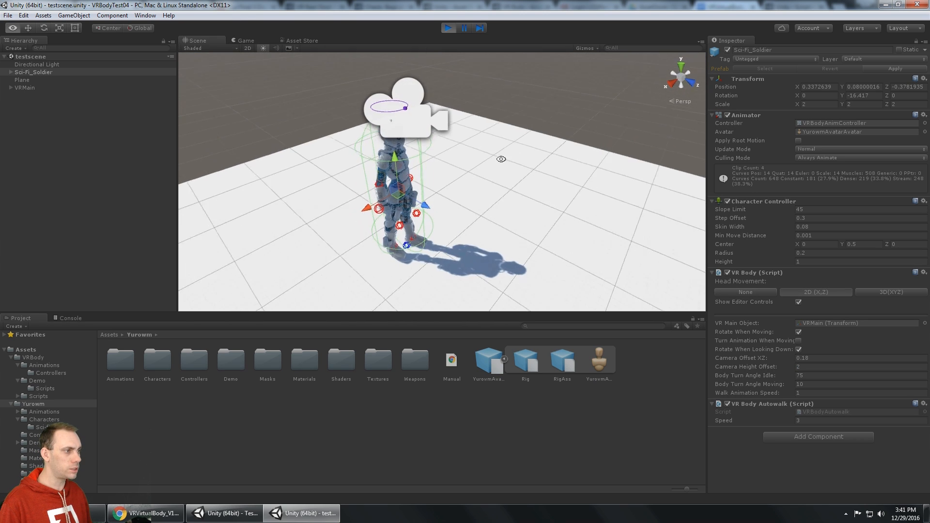
{"action": "middle_click_drag", "start_coordinate": [497, 148], "coordinate": [543, 158]}
{"action": "left_click_drag", "start_coordinate": [543, 159], "coordinate": [455, 132], "text": "alt"}
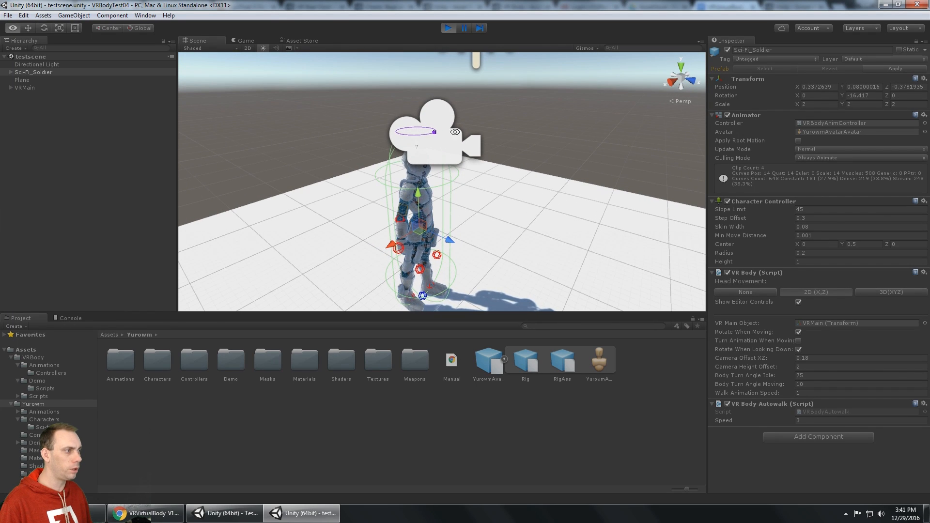
Turn off 3D icons in the scene gizmos and frame the camera's circular path above the soldier's head
{"action": "left_click", "coordinate": [588, 48]}
{"action": "left_click", "coordinate": [582, 60]}
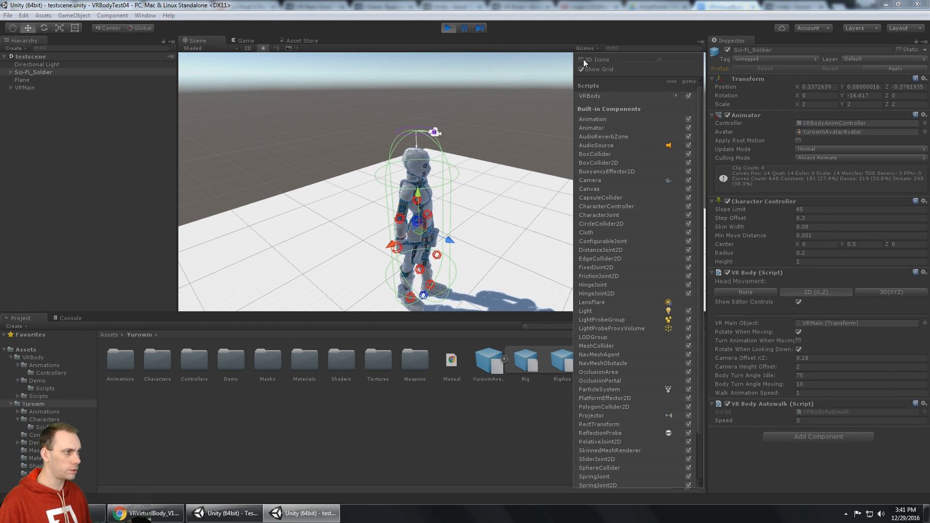
{"action": "left_click", "coordinate": [482, 160]}
{"action": "left_click_drag", "start_coordinate": [481, 160], "coordinate": [532, 134], "text": "alt"}
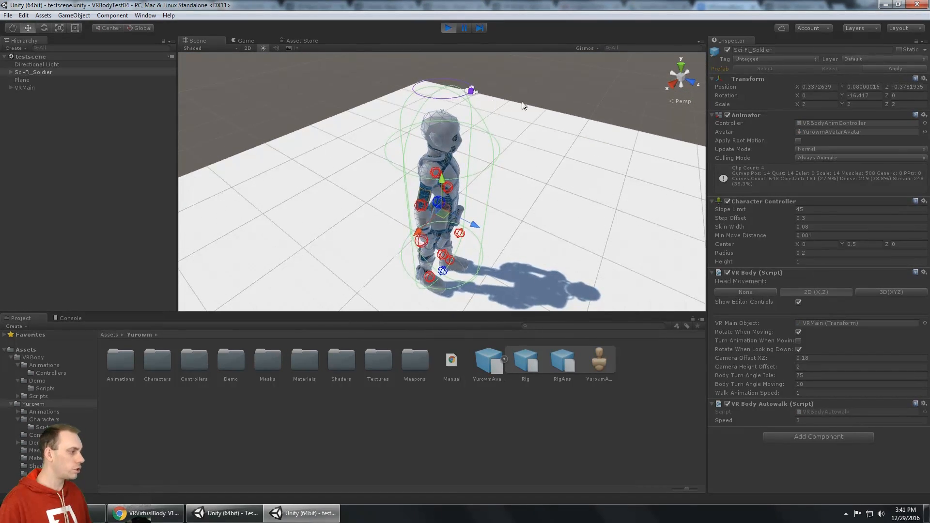
{"action": "middle_click_drag", "start_coordinate": [524, 105], "coordinate": [528, 122]}
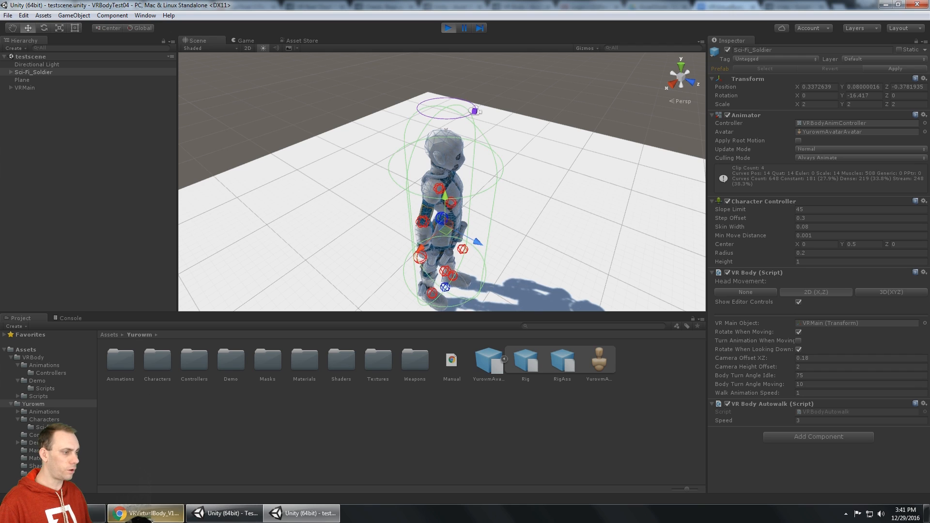
Switch to the VRVirtualBody_V10 document in Chrome, read the VRBody.cs head movement modes through 2D Movement, and return to Unity
{"action": "left_click", "coordinate": [145, 513]}
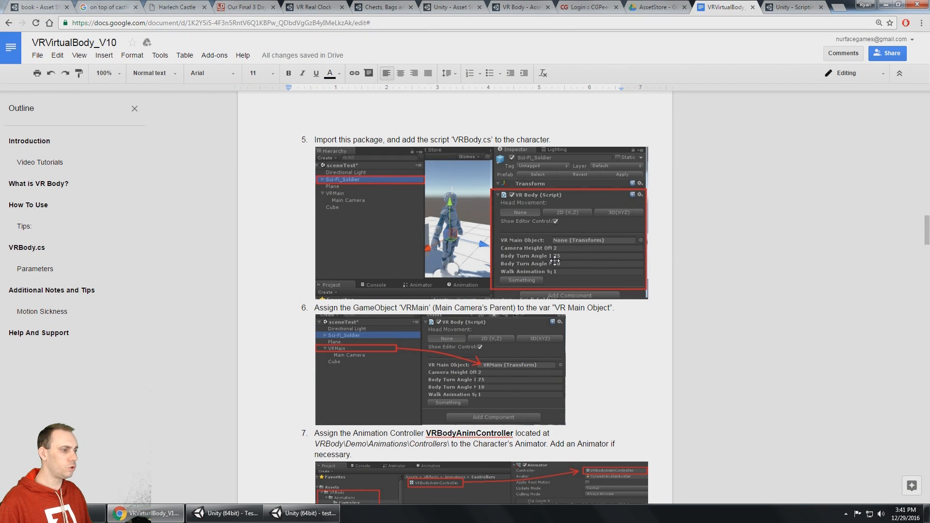
{"action": "scroll", "coordinate": [555, 261], "scroll_direction": "down", "scroll_amount": 5}
{"action": "scroll", "coordinate": [590, 210], "scroll_direction": "down", "scroll_amount": 20}
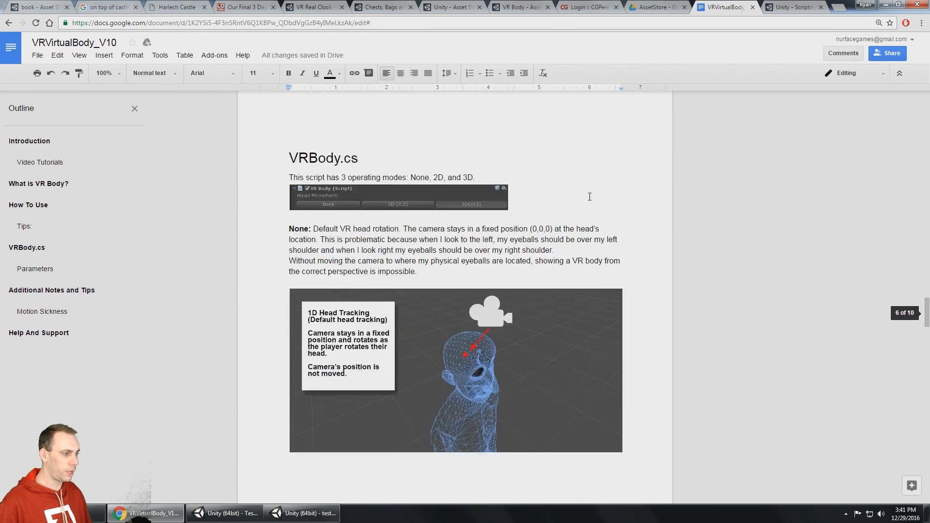
{"action": "scroll", "coordinate": [571, 201], "scroll_direction": "down", "scroll_amount": 1}
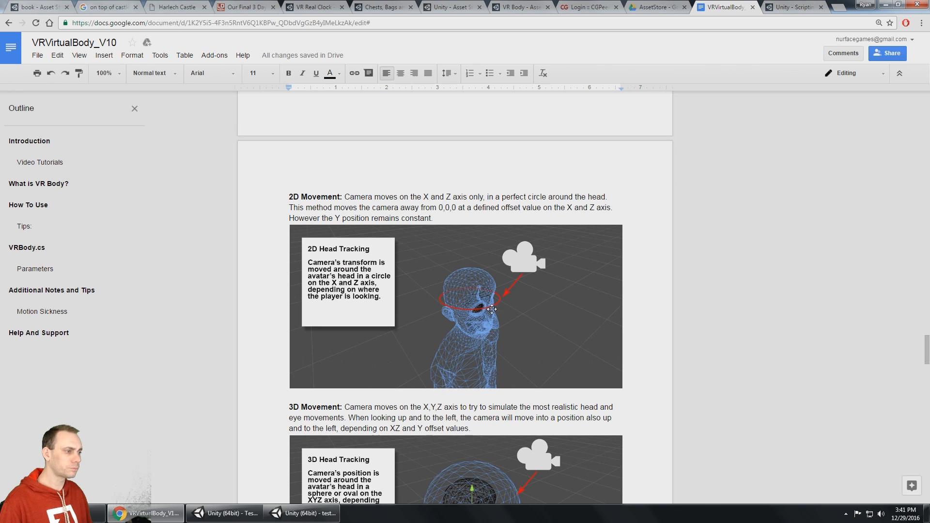
{"action": "key", "text": "alt+Tab"}
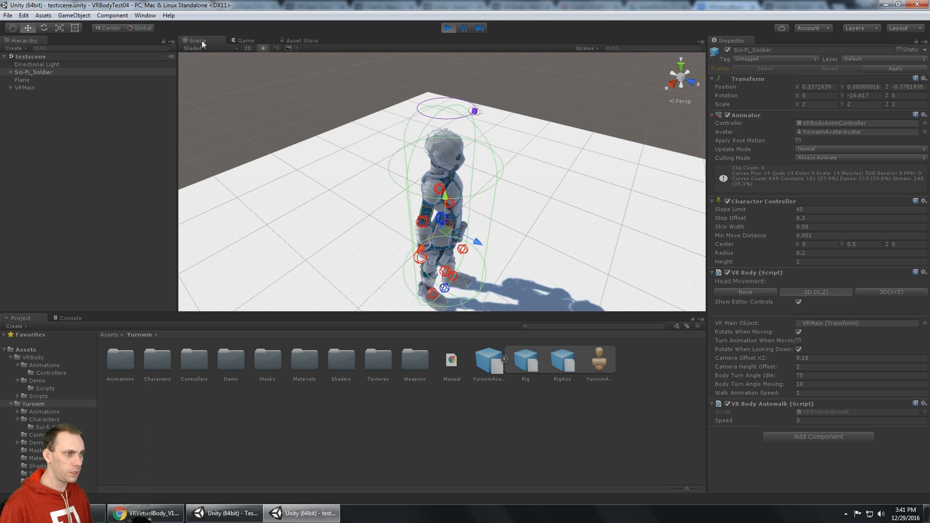
Look around in the game view and compare the camera's position on the 2D circle in the scene view
{"action": "left_click", "coordinate": [242, 40]}
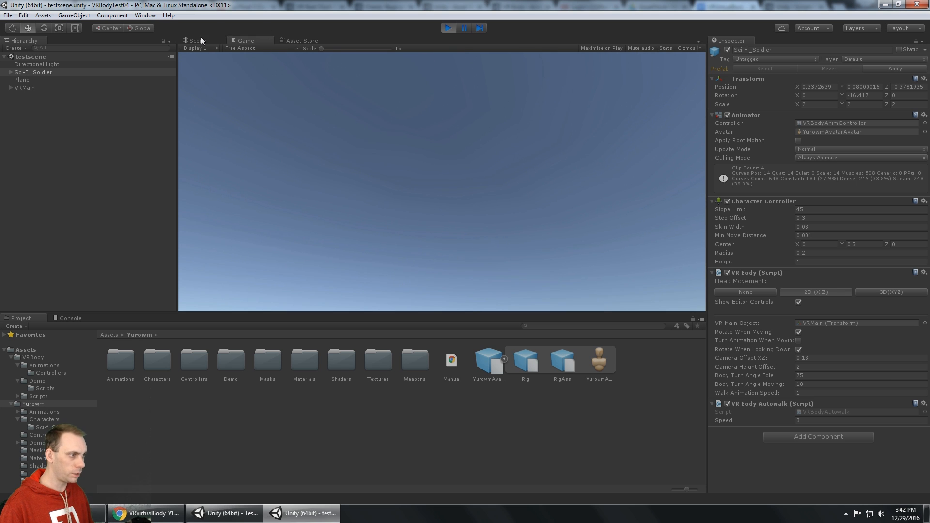
{"action": "left_click", "coordinate": [201, 40]}
{"action": "left_click", "coordinate": [235, 38]}
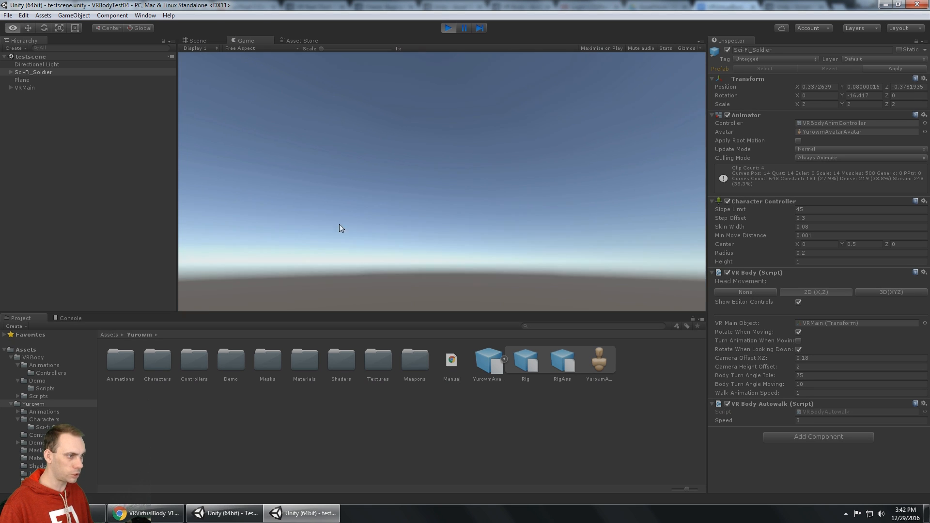
{"action": "left_click", "coordinate": [202, 41]}
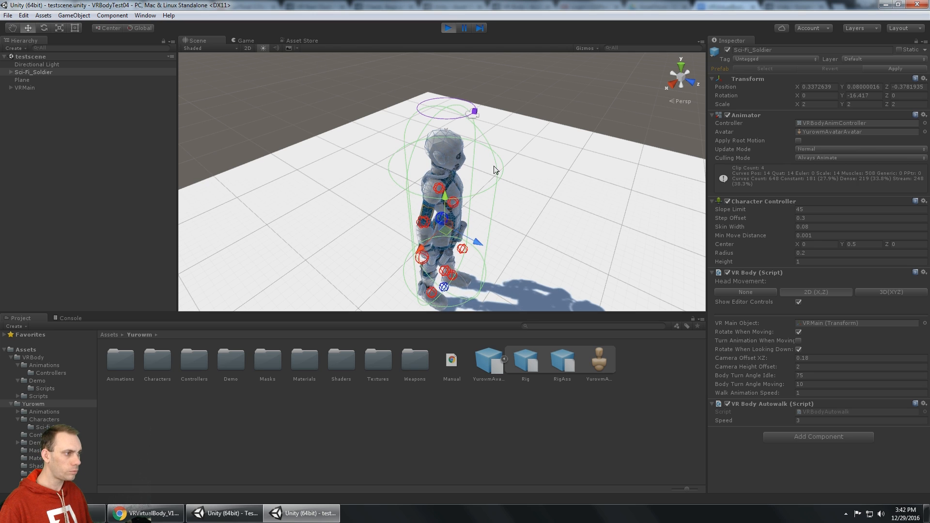
{"action": "left_click", "coordinate": [242, 40]}
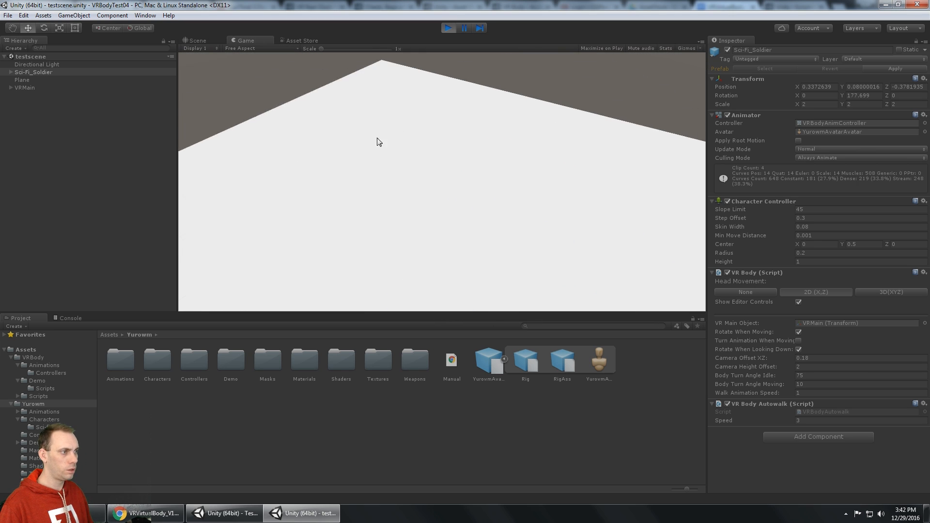
{"action": "key", "text": "alt"}
{"action": "left_click", "coordinate": [196, 40]}
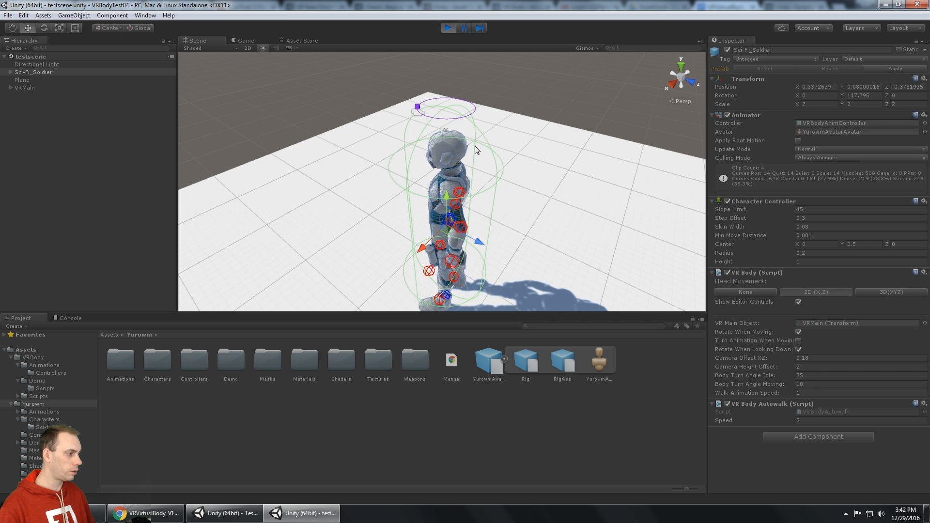
{"action": "left_click_drag", "start_coordinate": [428, 140], "coordinate": [631, 175], "text": "alt"}
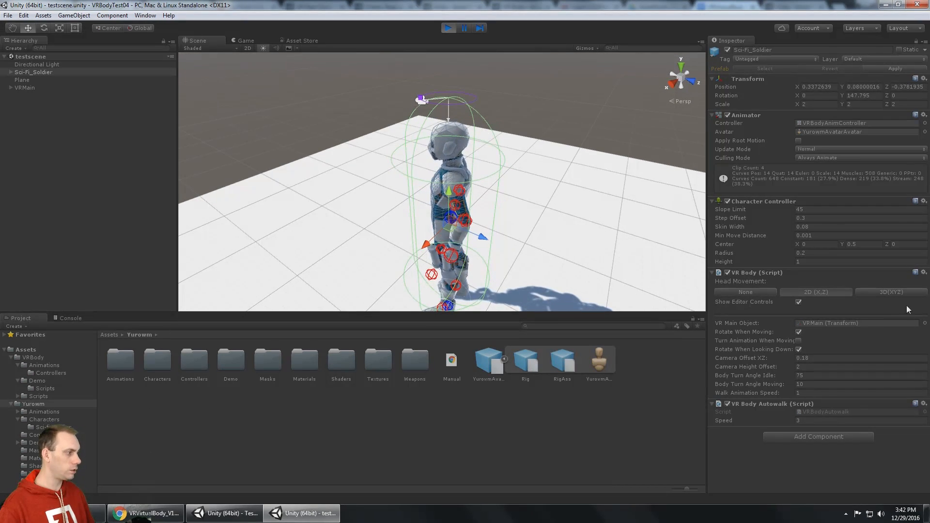
Set the VR Body head movement to 3D(XYZ), with Camera Offset Y about 0.15 and Camera Height Offset about 1.78
{"action": "left_click", "coordinate": [885, 293]}
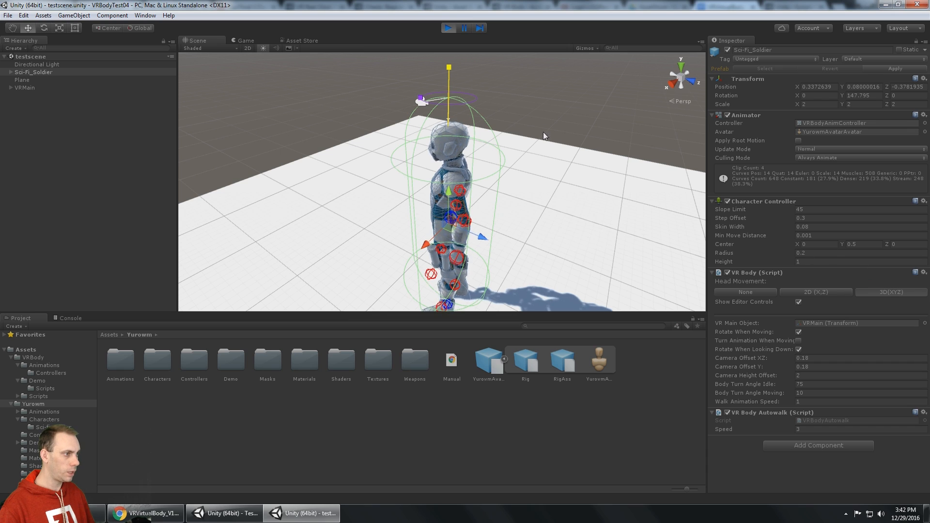
{"action": "left_click_drag", "start_coordinate": [543, 131], "coordinate": [450, 140], "text": "alt"}
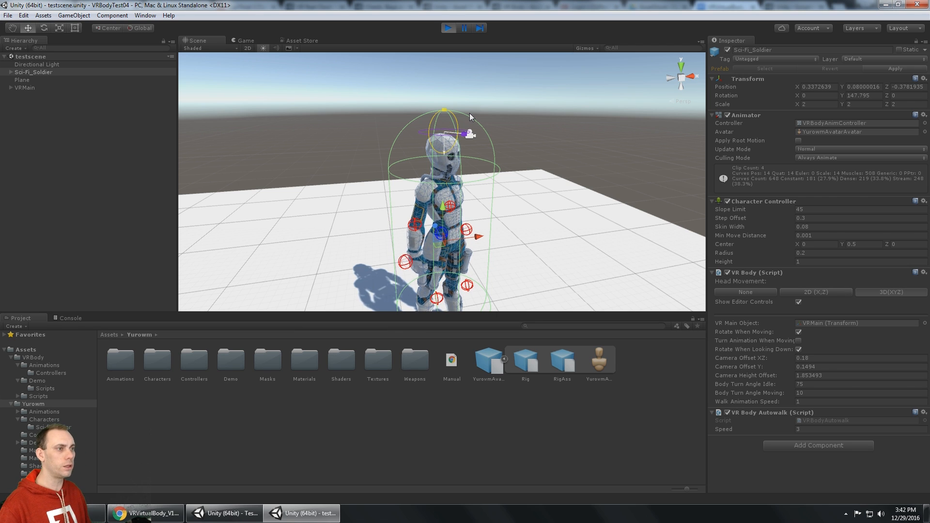
{"action": "left_click", "coordinate": [242, 40]}
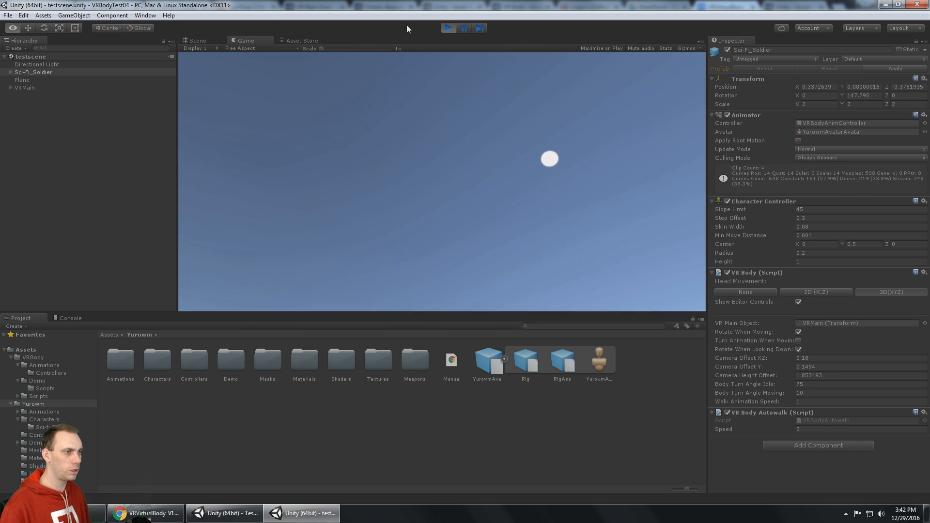
{"action": "left_click", "coordinate": [196, 40]}
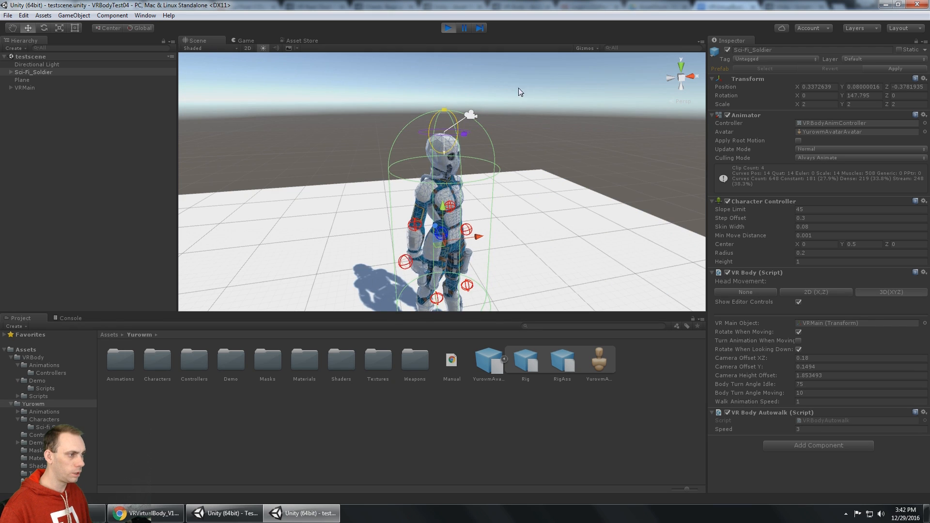
{"action": "left_click_drag", "start_coordinate": [528, 117], "coordinate": [450, 138], "text": "alt"}
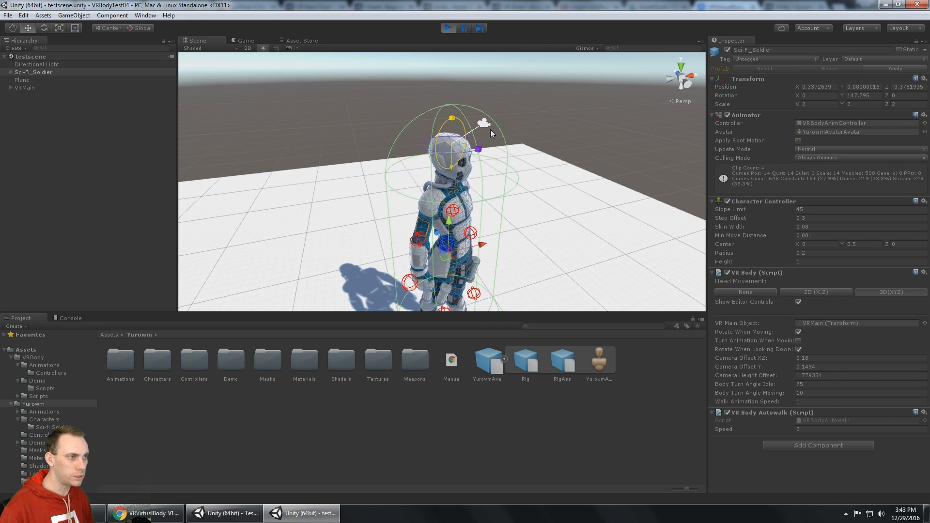
Look down at the soldier's body in the game view and compare the camera's position around the head in the scene view
{"action": "left_click", "coordinate": [246, 40]}
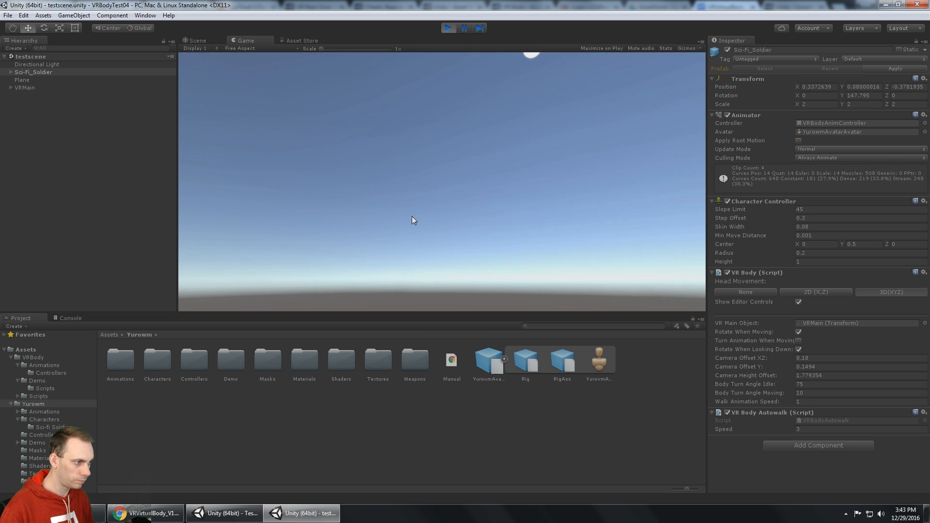
{"action": "key", "text": "alt"}
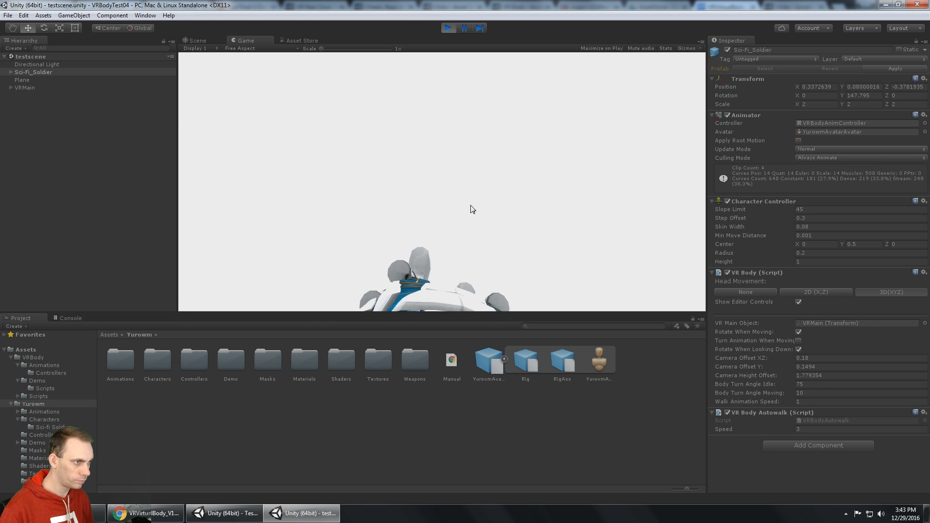
{"action": "left_click", "coordinate": [206, 41]}
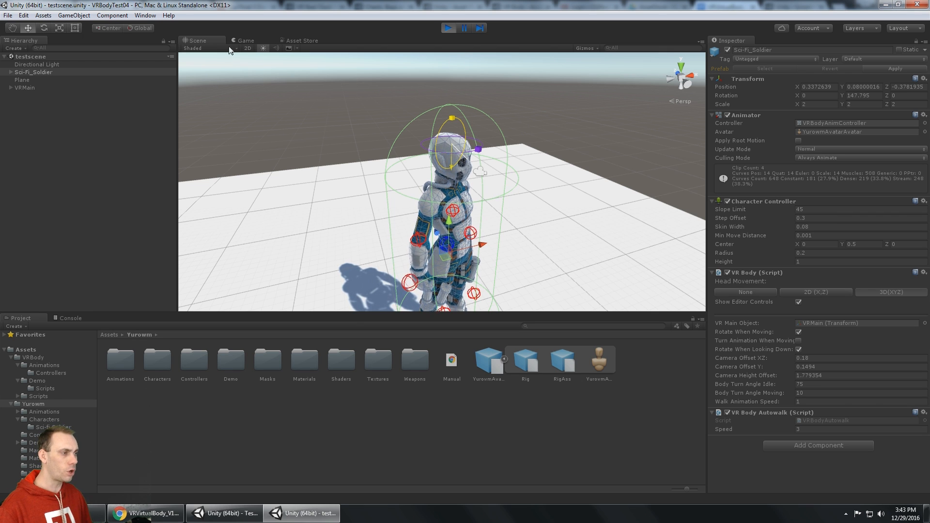
{"action": "left_click_drag", "start_coordinate": [521, 115], "coordinate": [461, 114], "text": "alt"}
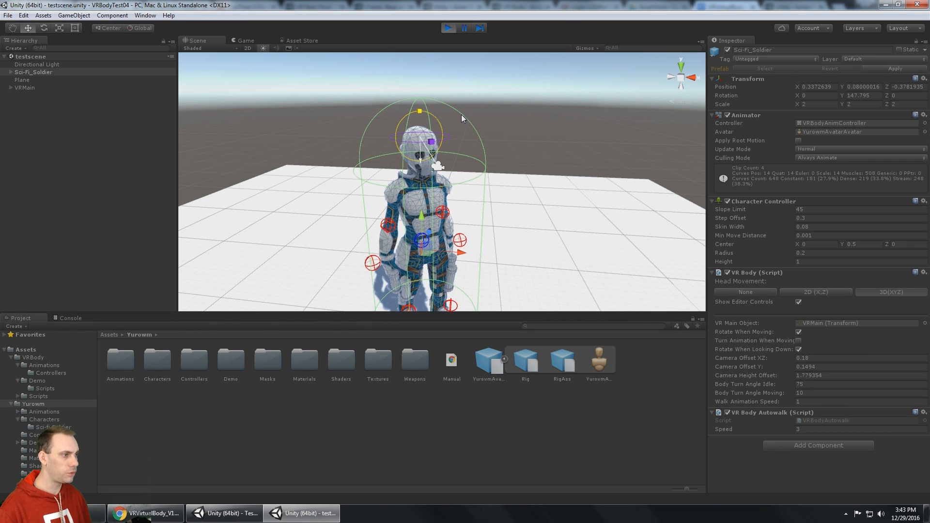
{"action": "left_click_drag", "start_coordinate": [461, 115], "coordinate": [479, 114], "text": "alt"}
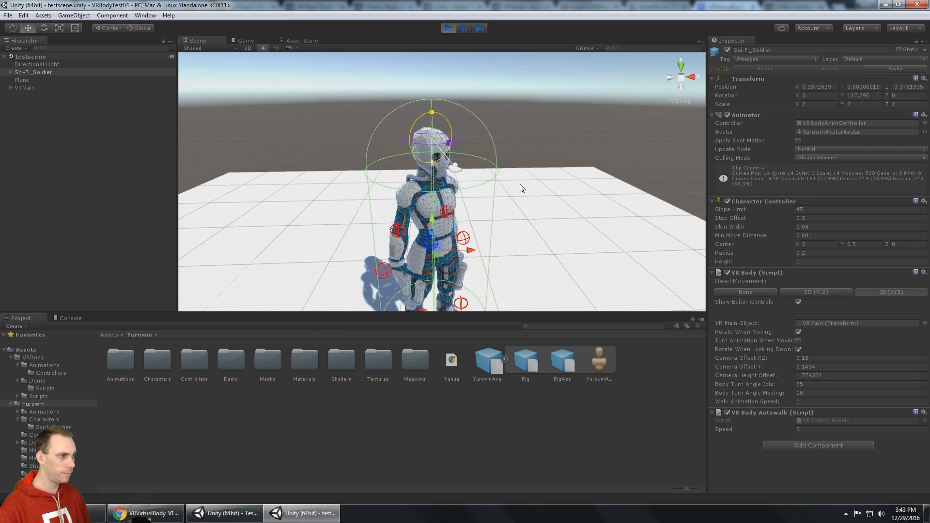
Reduce the VR Body's Camera Offset Y to about 0.08, checking the downward view of the body in the game view
{"action": "left_click_drag", "start_coordinate": [432, 112], "coordinate": [436, 126]}
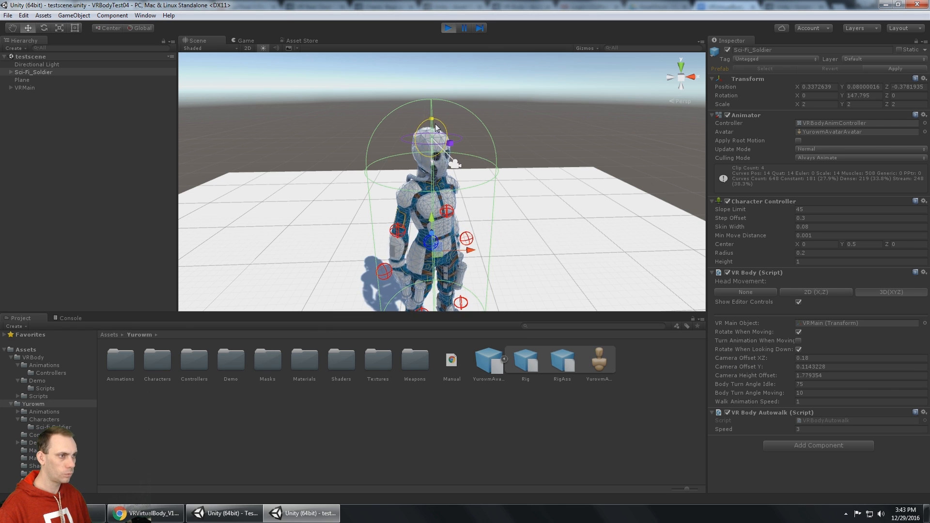
{"action": "left_click", "coordinate": [244, 41]}
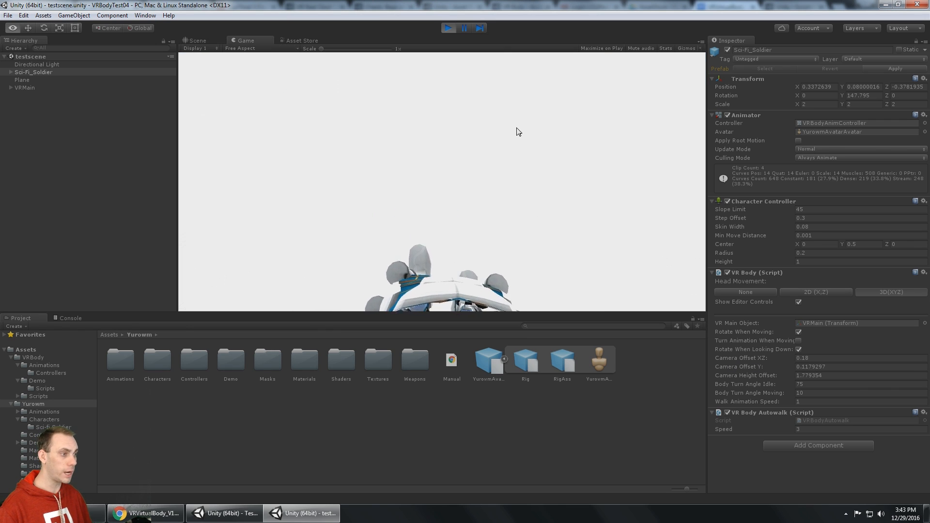
{"action": "left_click", "coordinate": [204, 41]}
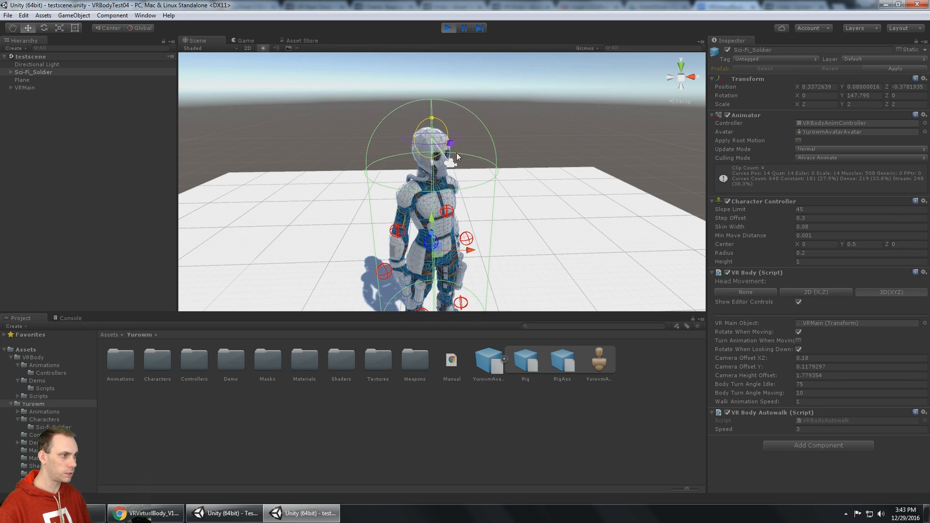
{"action": "left_click_drag", "start_coordinate": [432, 115], "coordinate": [448, 130]}
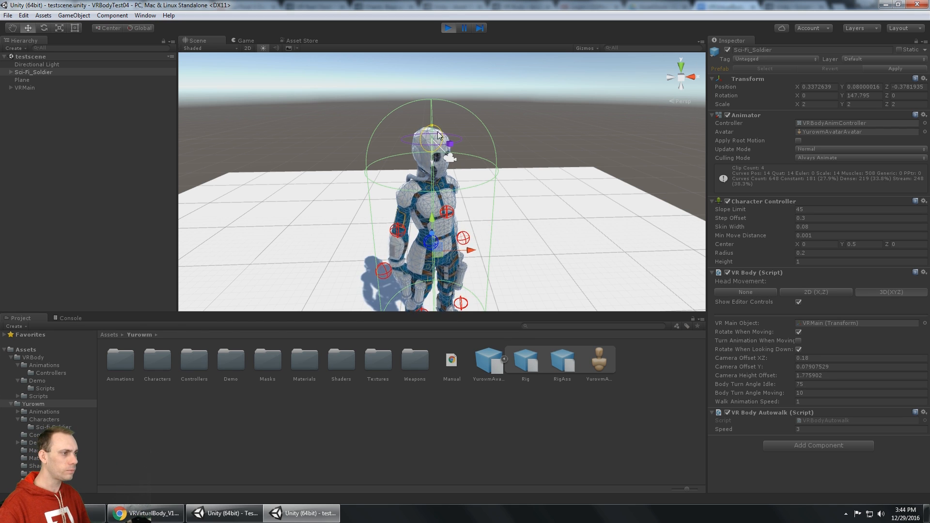
Adjust the VR Body camera to an XZ offset of about 0.19, a height offset of about 1.71 and a Y offset of about 0.076
{"action": "left_click_drag", "start_coordinate": [528, 122], "coordinate": [478, 130], "text": "alt"}
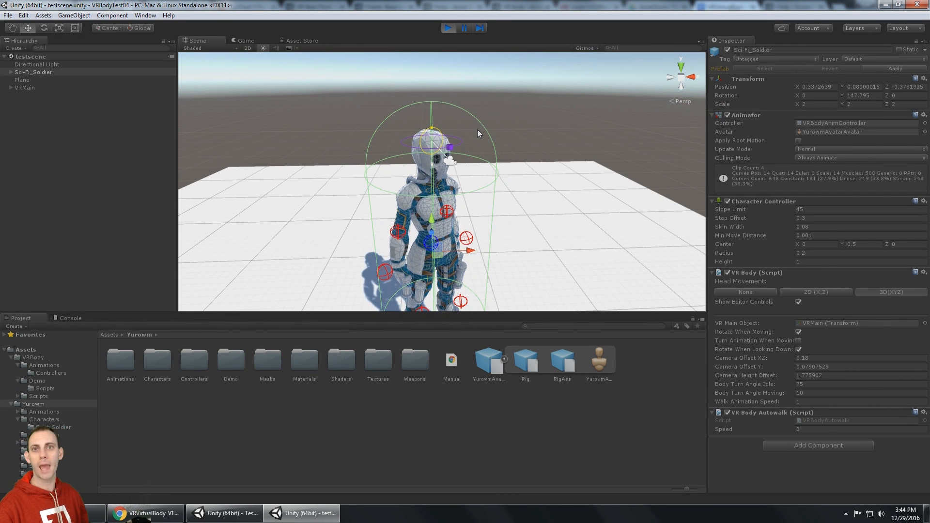
{"action": "left_click_drag", "start_coordinate": [470, 103], "coordinate": [471, 149], "text": "alt"}
{"action": "left_click_drag", "start_coordinate": [489, 185], "coordinate": [501, 134], "text": "alt"}
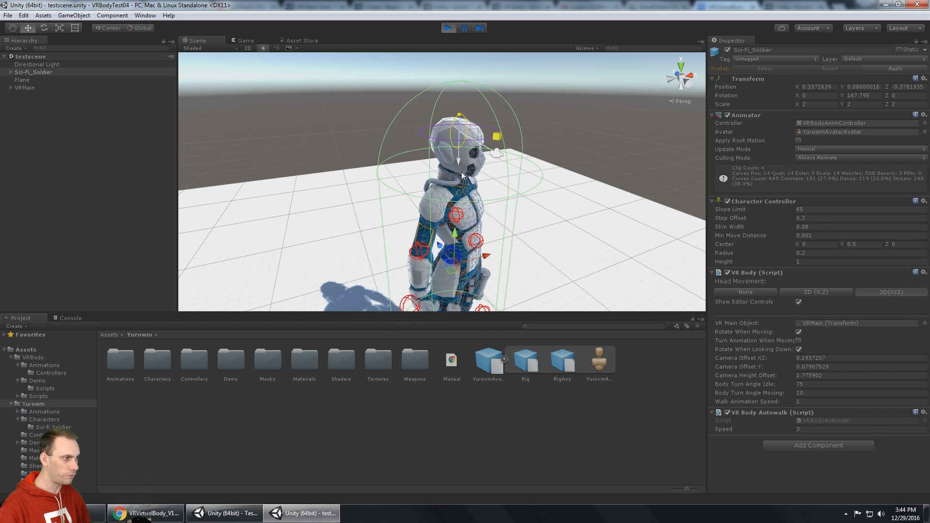
{"action": "left_click_drag", "start_coordinate": [459, 168], "coordinate": [457, 123]}
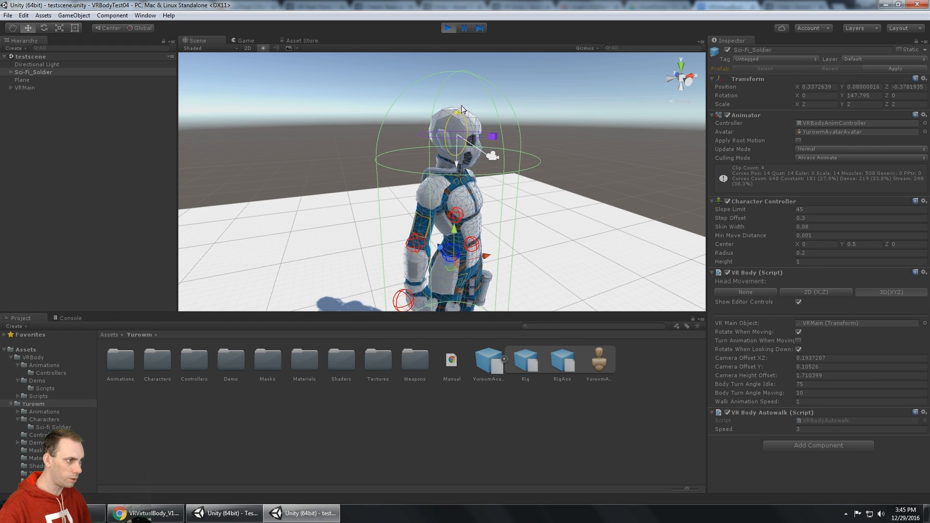
{"action": "left_click_drag", "start_coordinate": [466, 124], "coordinate": [487, 122], "text": "alt"}
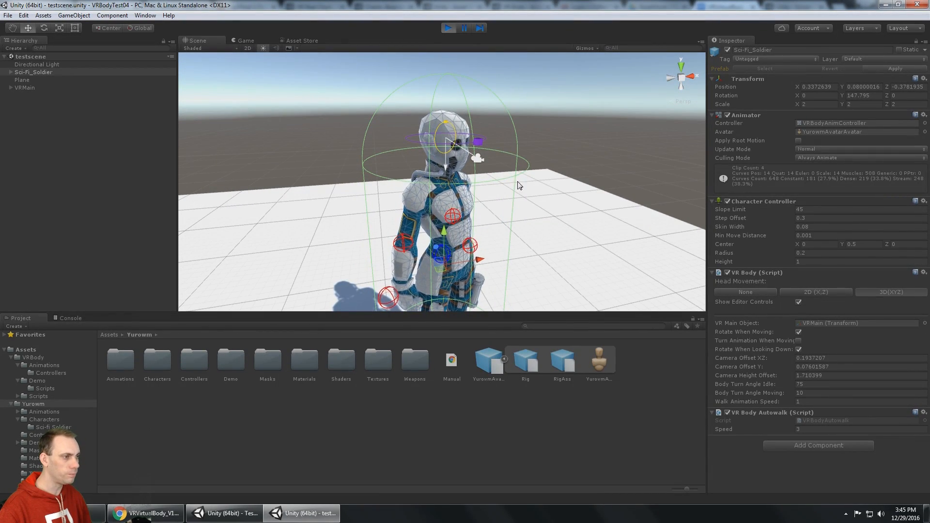
{"action": "left_click_drag", "start_coordinate": [517, 183], "coordinate": [440, 118], "text": "alt"}
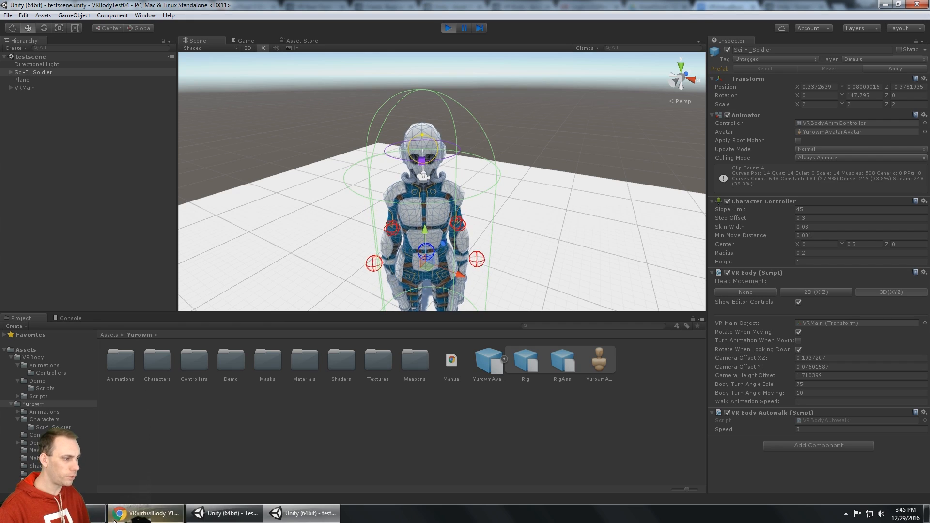
Switch to the VRVirtualBody_V10 document in Chrome, read the 3D Movement description and diagram, and return to Unity
{"action": "left_click", "coordinate": [148, 513]}
{"action": "scroll", "coordinate": [420, 334], "scroll_direction": "down", "scroll_amount": 8}
{"action": "scroll", "coordinate": [496, 233], "scroll_direction": "up", "scroll_amount": 3}
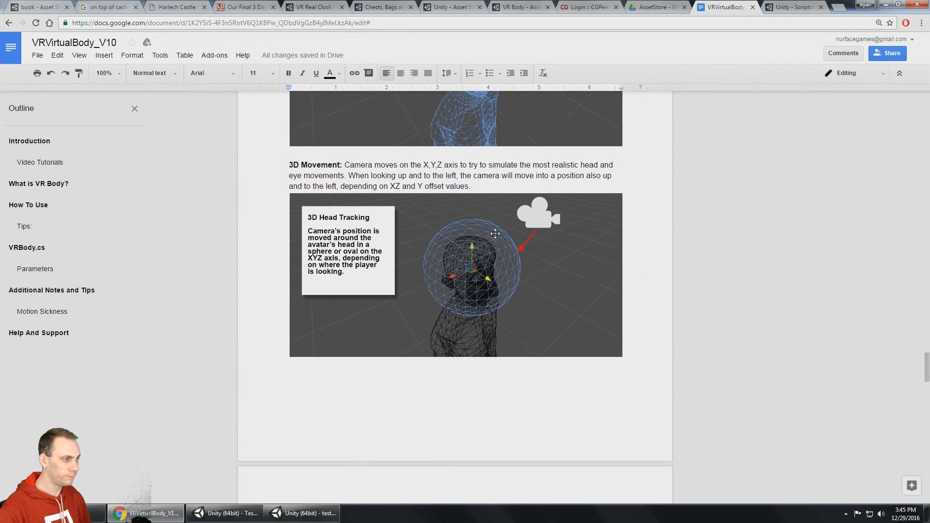
{"action": "key", "text": "alt+Tab"}
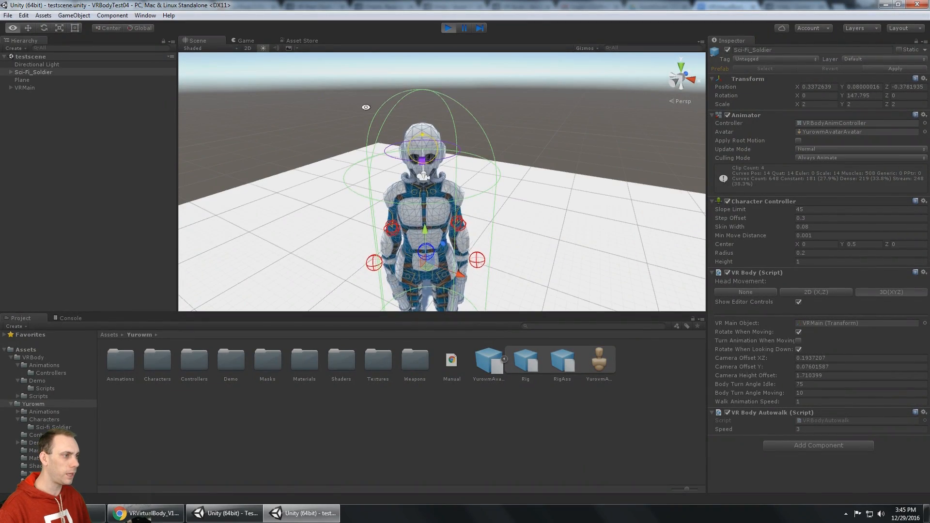
Inspect the camera's 3D path around the soldier's head in the scene, and check the downward view of the body in the game view
{"action": "left_click_drag", "start_coordinate": [365, 106], "coordinate": [439, 87], "text": "alt"}
{"action": "left_click_drag", "start_coordinate": [429, 77], "coordinate": [447, 117], "text": "alt"}
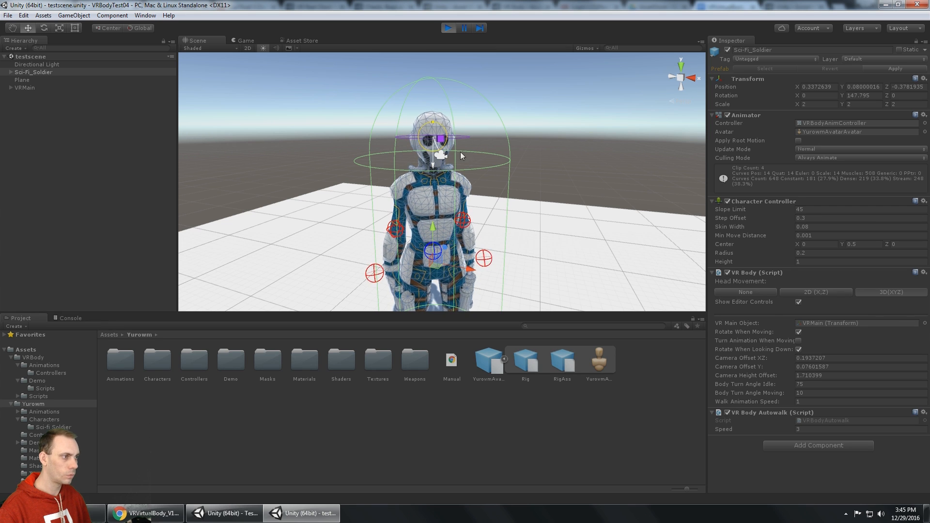
{"action": "left_click_drag", "start_coordinate": [323, 142], "coordinate": [405, 156], "text": "alt"}
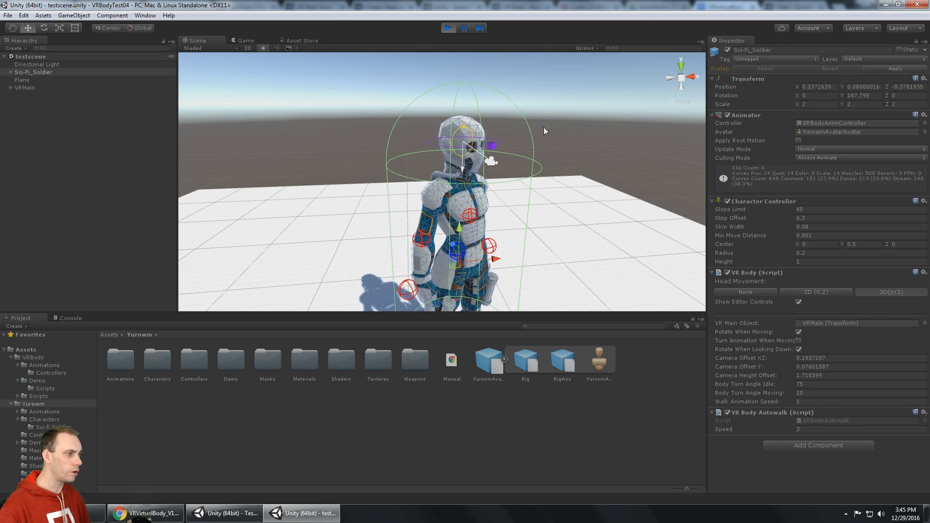
{"action": "left_click_drag", "start_coordinate": [543, 129], "coordinate": [539, 165], "text": "alt"}
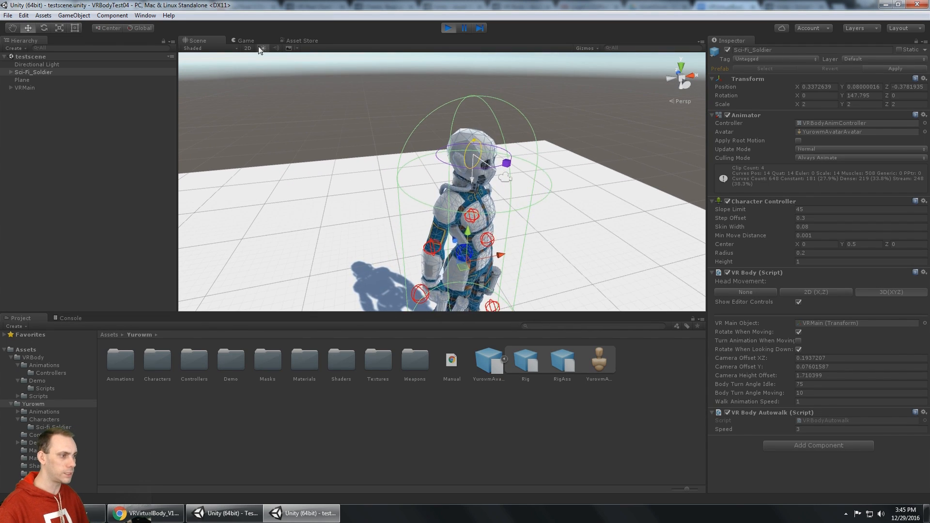
{"action": "left_click", "coordinate": [245, 40]}
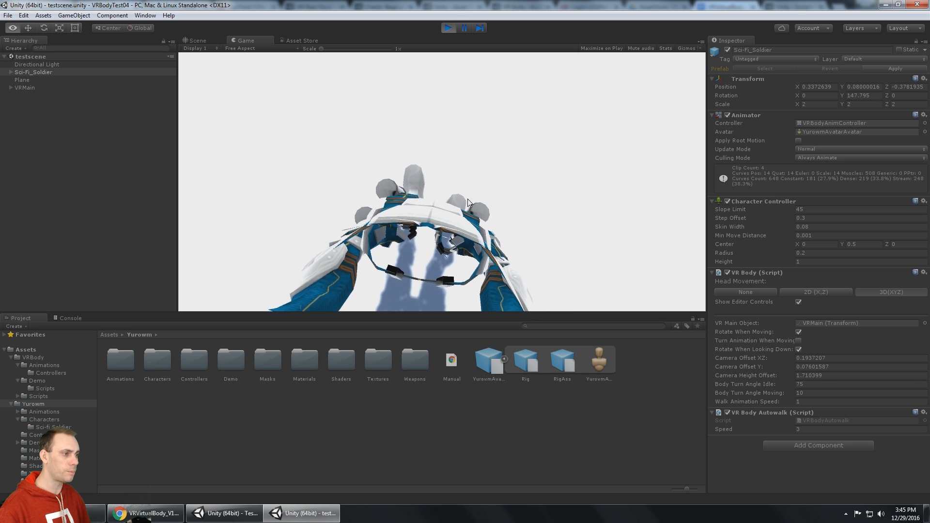
{"action": "key", "text": "alt"}
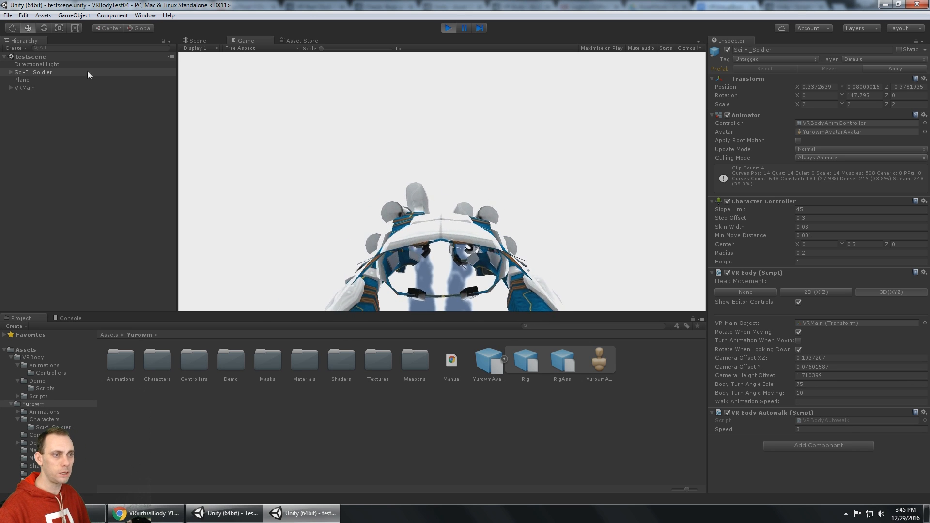
Select the Main Camera under VRMain and try near clipping plane values of 0.02, 0.1, 0.3 and 0.01
{"action": "left_click", "coordinate": [28, 88]}
{"action": "key", "text": "Right"}
{"action": "key", "text": "Down"}
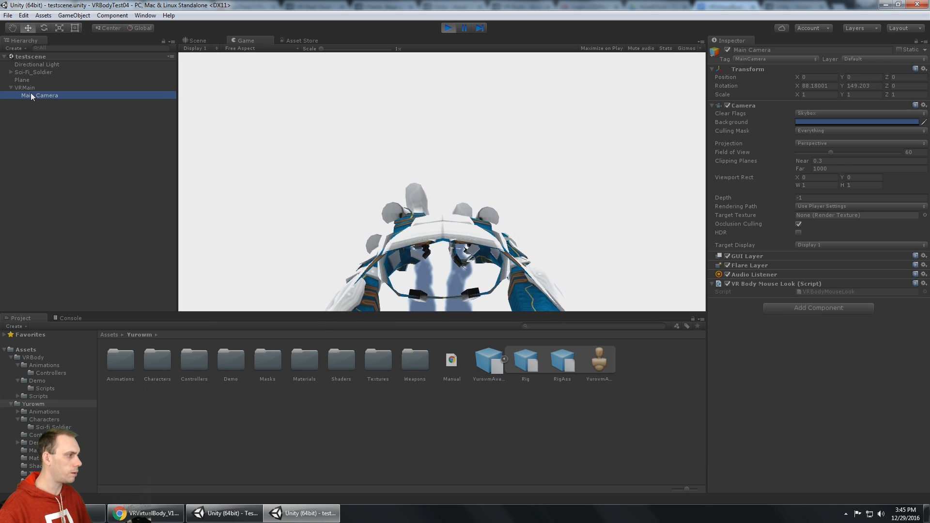
{"action": "left_click", "coordinate": [846, 161]}
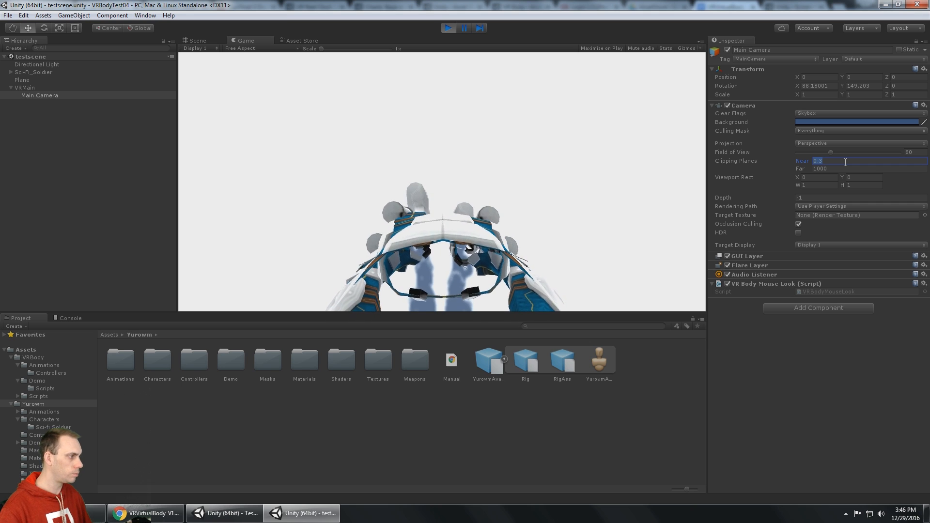
{"action": "key", "text": "BackSpace"}
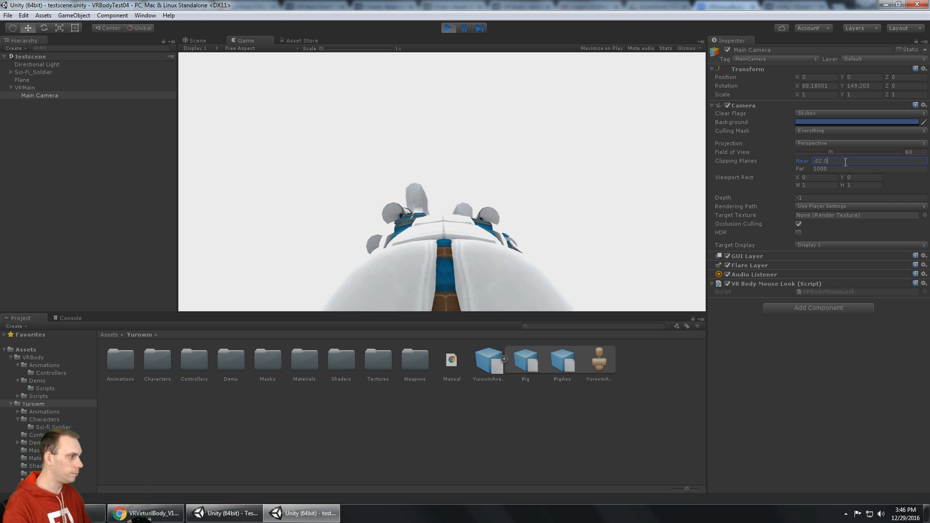
{"action": "type", "text": ".02"}
{"action": "key", "text": "BackSpace"}
{"action": "key", "text": "BackSpace"}
{"action": "type", "text": "1"}
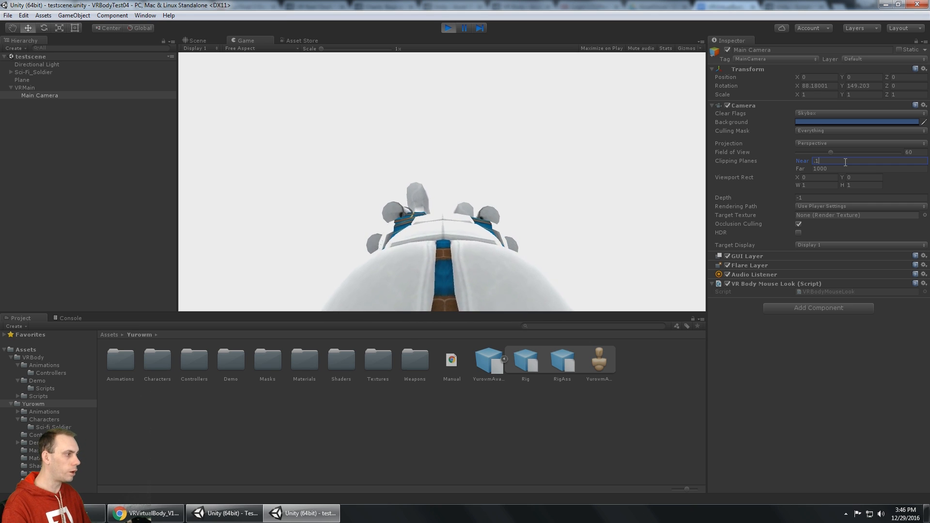
{"action": "key", "text": "BackSpace"}
{"action": "type", "text": "2"}
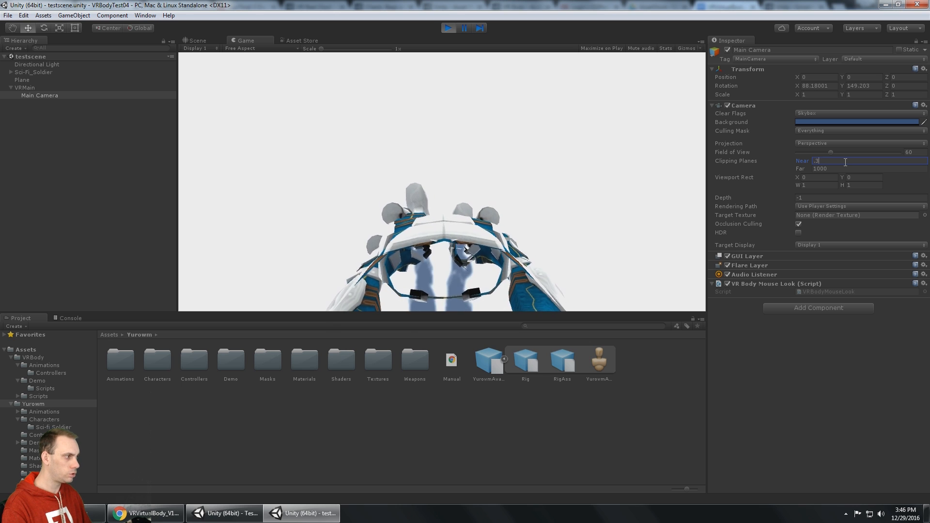
{"action": "key", "text": "BackSpace"}
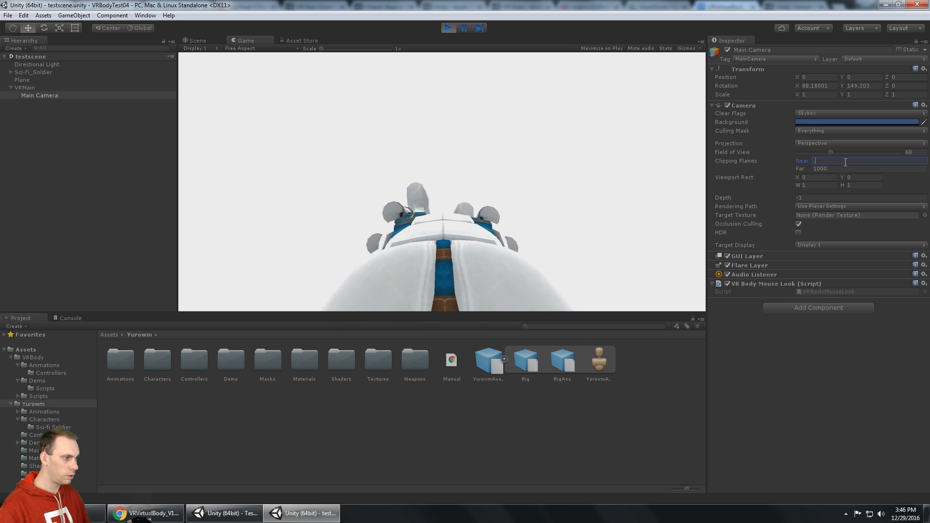
Set the Main Camera's near clipping plane to 0.1 and look around the soldier's body in the game view
{"action": "right_click_drag", "start_coordinate": [518, 166], "coordinate": [516, 211]}
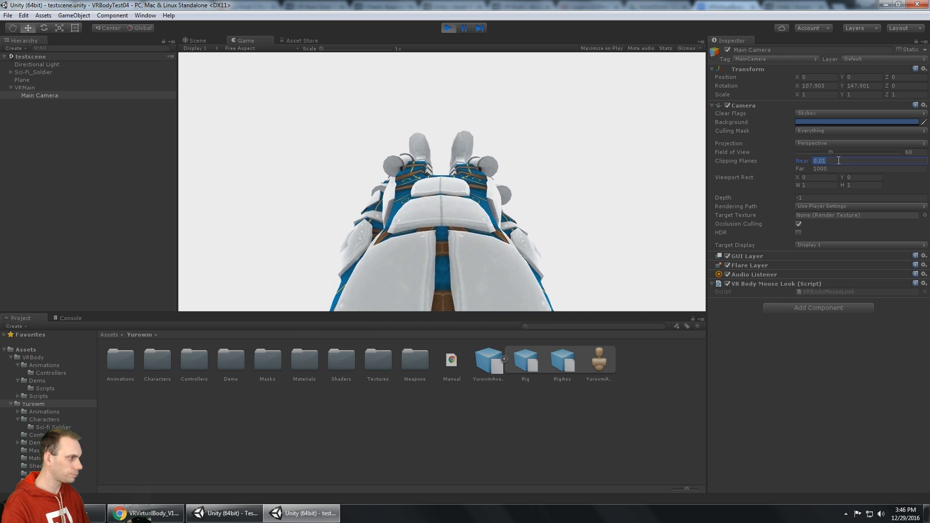
{"action": "key", "text": "alt+Tab"}
{"action": "key", "text": "alt+Tab"}
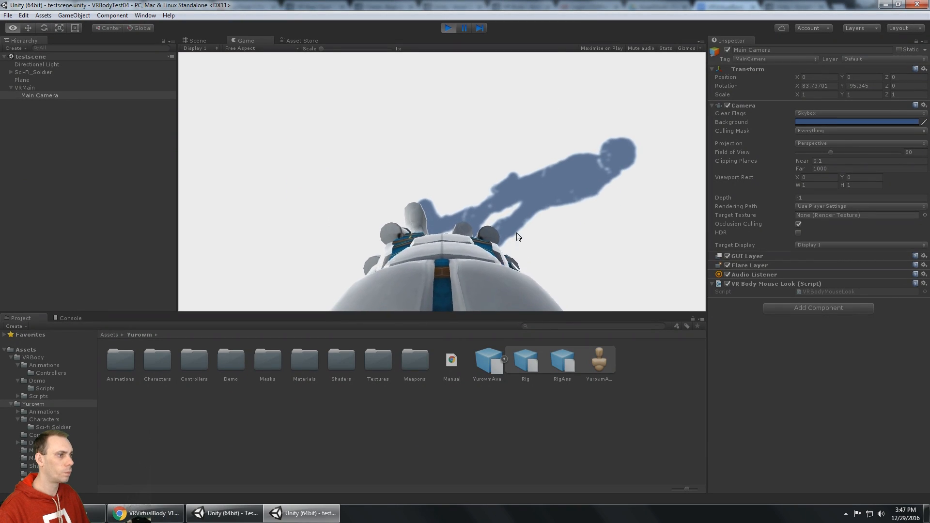
{"action": "right_click_drag", "start_coordinate": [504, 167], "coordinate": [417, 209]}
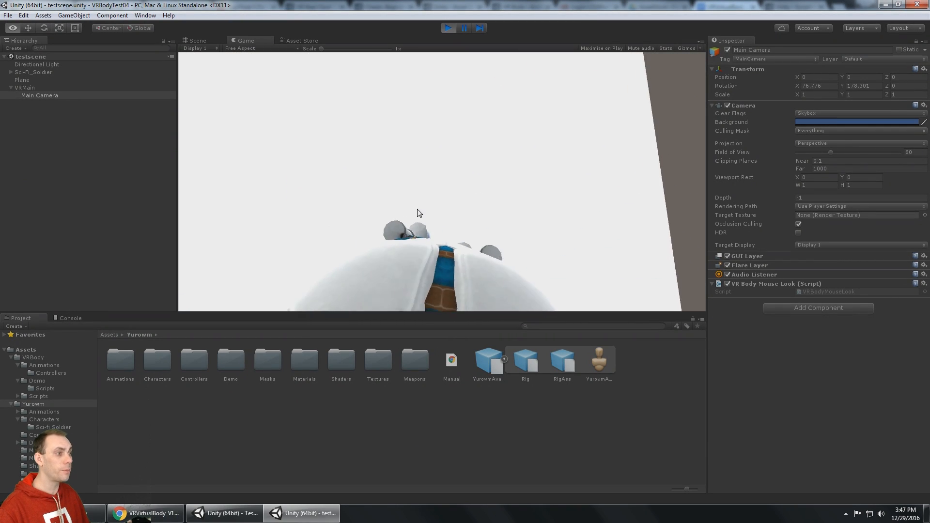
Select Sci-Fi_Soldier and adjust its camera path handles around the head in the scene to XZ 0.180048, Y 0.08773313 and height 1.707464
{"action": "right_click_drag", "start_coordinate": [502, 226], "coordinate": [436, 114]}
{"action": "right_click_drag", "start_coordinate": [490, 178], "coordinate": [440, 142]}
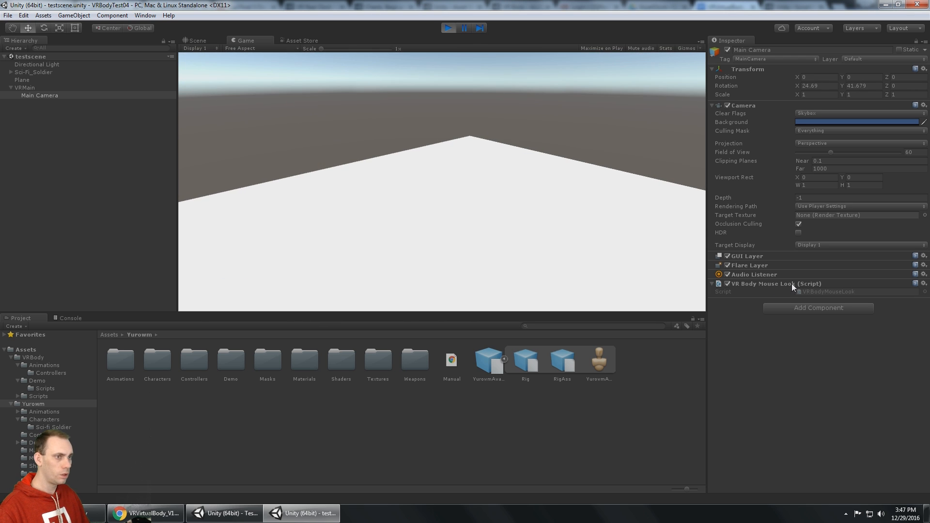
{"action": "left_click", "coordinate": [61, 72]}
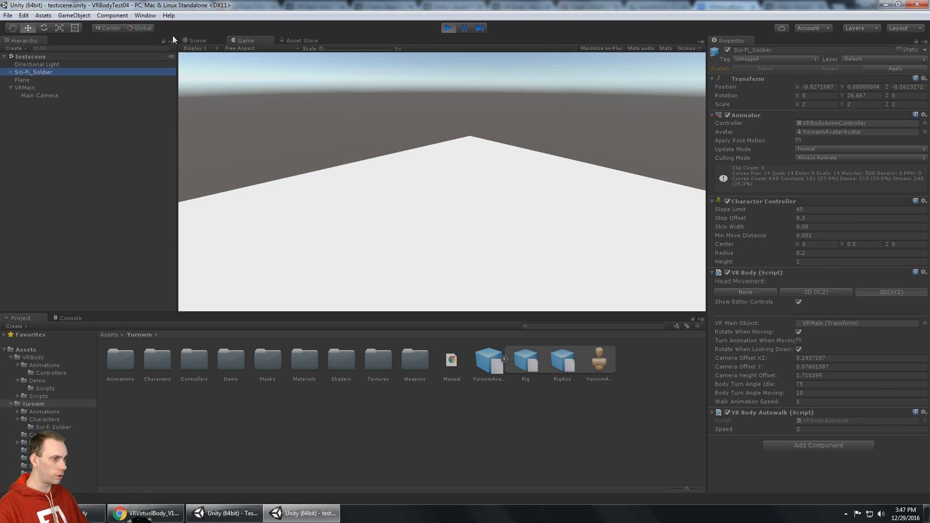
{"action": "left_click", "coordinate": [195, 40]}
{"action": "right_click_drag", "start_coordinate": [628, 170], "coordinate": [614, 181]}
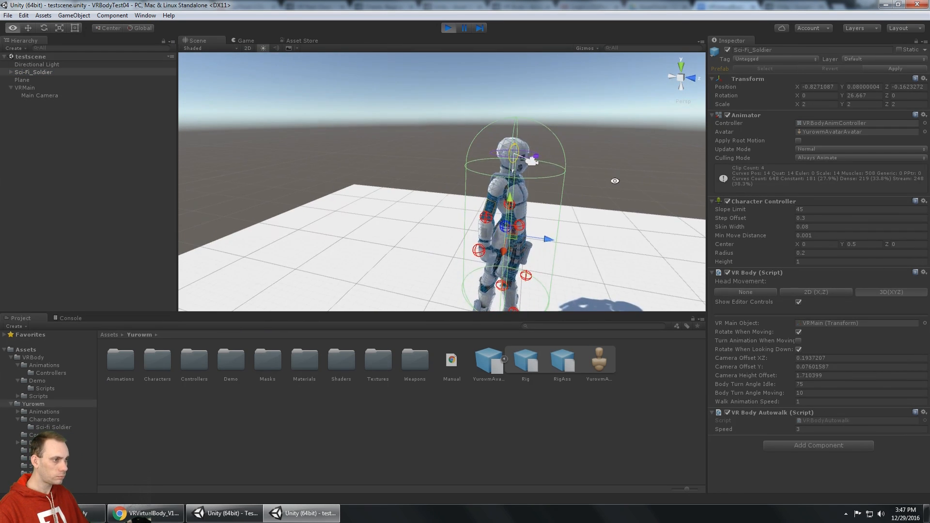
{"action": "left_click_drag", "start_coordinate": [615, 181], "coordinate": [581, 180], "text": "alt"}
{"action": "middle_click_drag", "start_coordinate": [581, 180], "coordinate": [442, 174]}
{"action": "left_click_drag", "start_coordinate": [443, 175], "coordinate": [537, 160], "text": "alt"}
{"action": "middle_click_drag", "start_coordinate": [538, 160], "coordinate": [647, 144]}
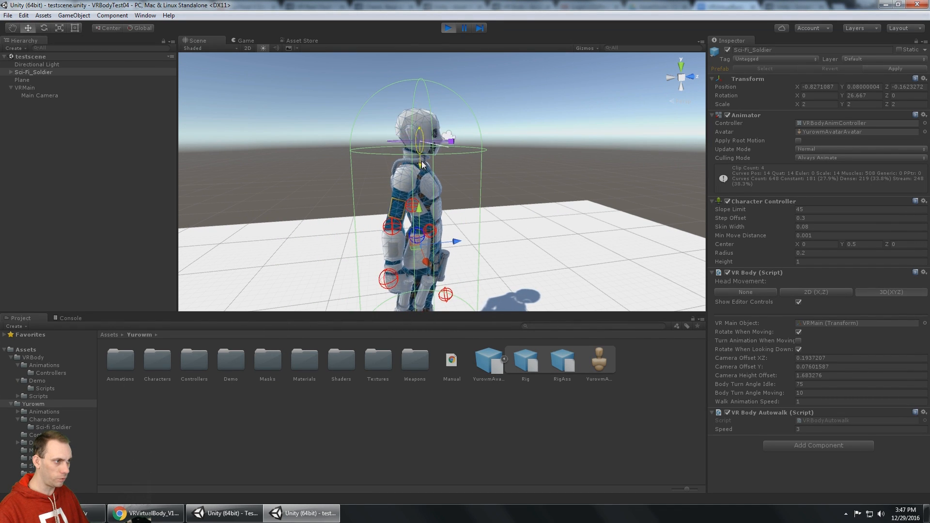
{"action": "left_click_drag", "start_coordinate": [431, 158], "coordinate": [423, 110], "text": "alt"}
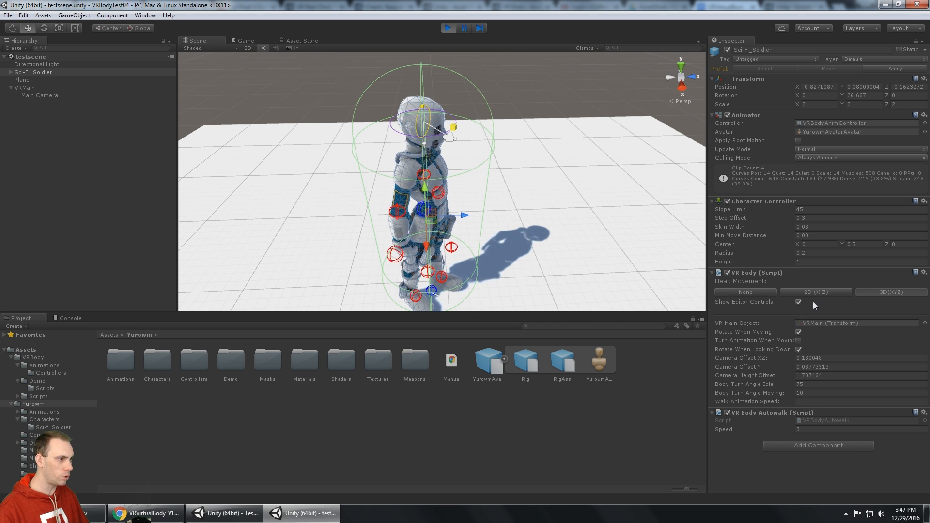
Disable Show Editor Controls for the soldier's VR Body script and view the soldier in the scene without the camera path handles
{"action": "left_click", "coordinate": [797, 302]}
{"action": "left_click_drag", "start_coordinate": [602, 137], "coordinate": [509, 106], "text": "alt"}
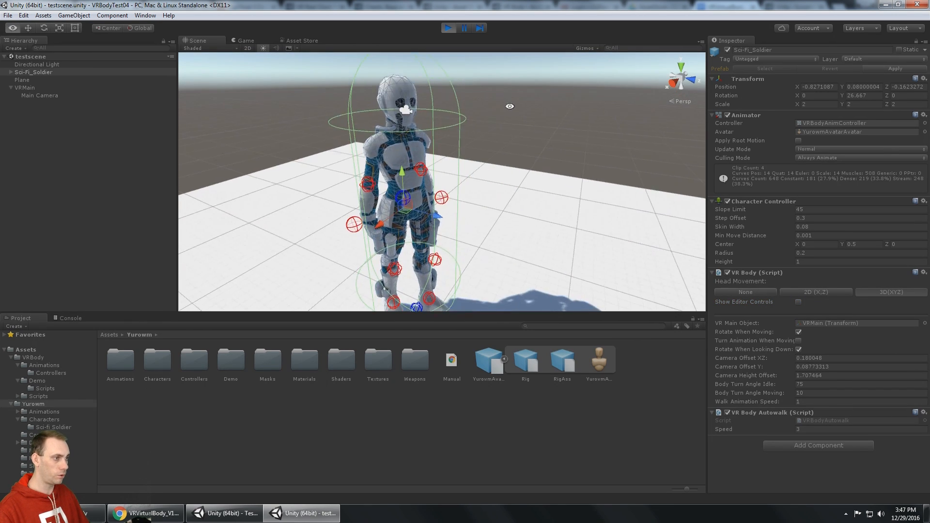
{"action": "scroll", "coordinate": [509, 116], "scroll_direction": "down", "scroll_amount": 3}
{"action": "left_click_drag", "start_coordinate": [514, 141], "coordinate": [650, 228], "text": "alt"}
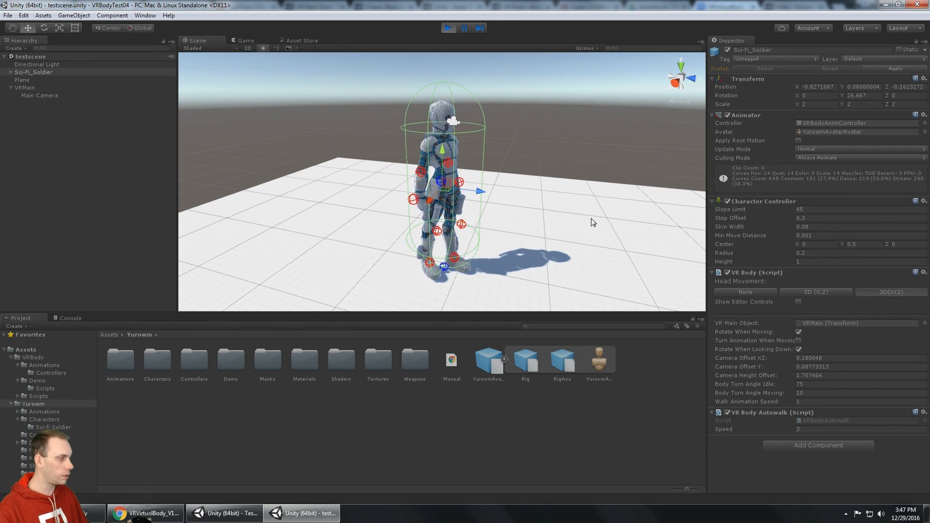
Examine the VRMain object referenced as the soldier's VR Main Object, and reselect Sci-Fi_Soldier
{"action": "left_click", "coordinate": [813, 322]}
{"action": "left_click", "coordinate": [40, 88]}
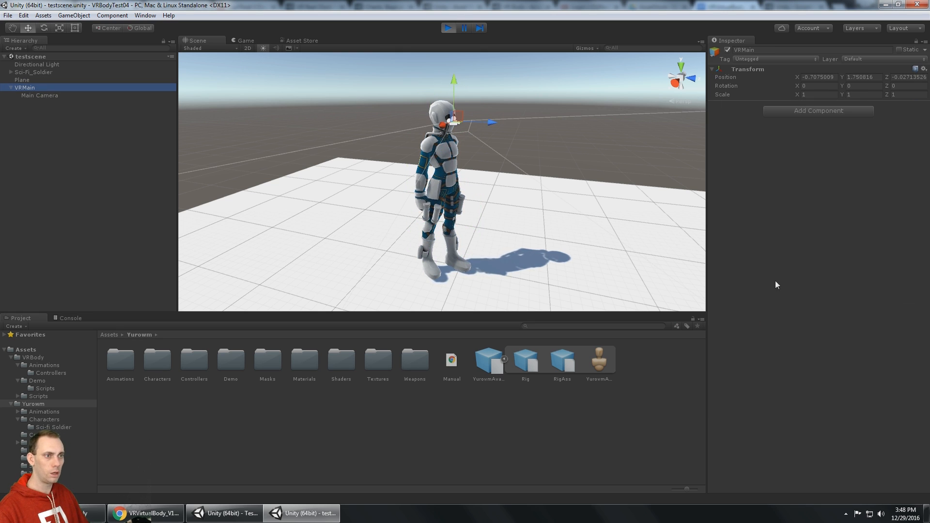
{"action": "left_click", "coordinate": [29, 72]}
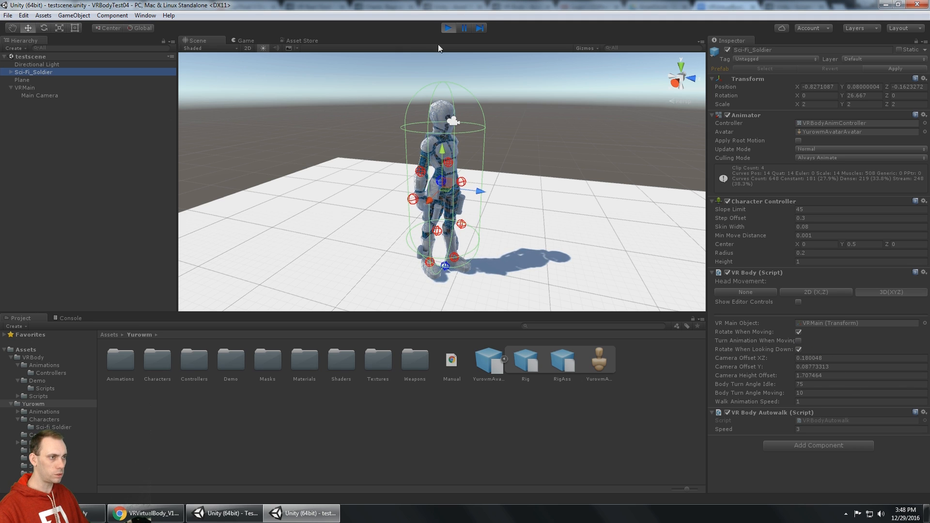
{"action": "left_click", "coordinate": [451, 178]}
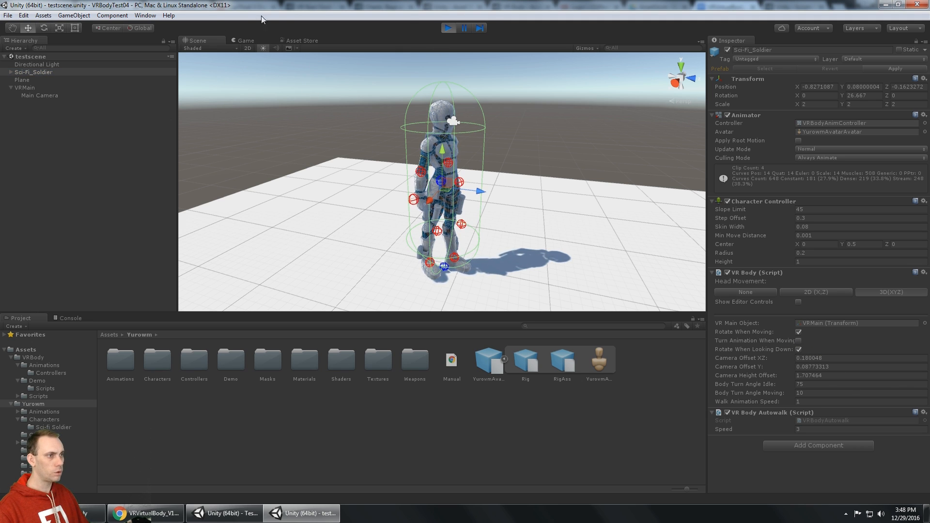
Test walking in the game view with Turn Animation When Moving enabled and Camera Offset XZ set to 0.35
{"action": "left_click", "coordinate": [245, 41]}
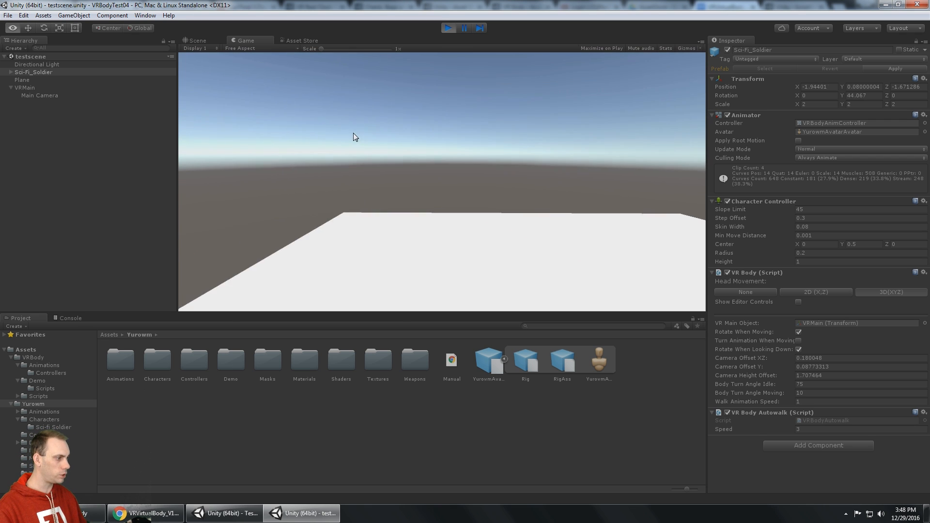
{"action": "key", "text": "alt"}
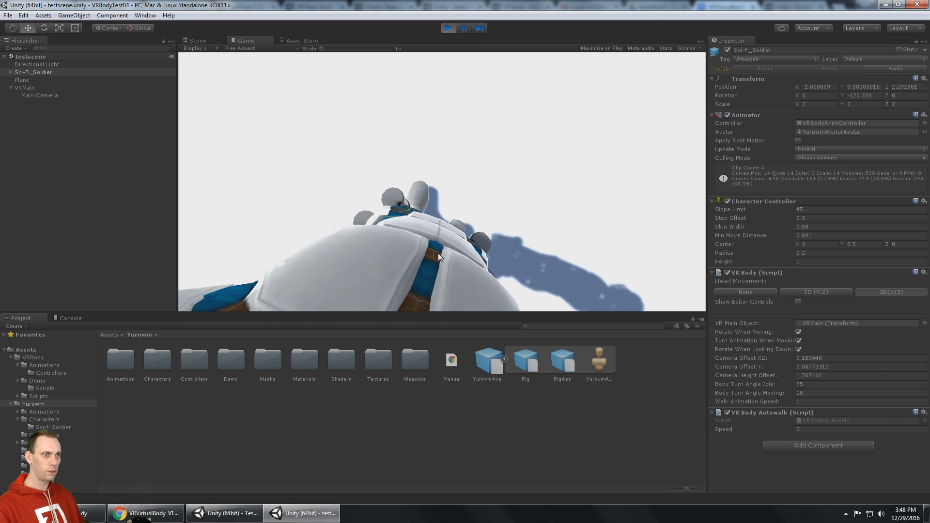
{"action": "left_click", "coordinate": [53, 88]}
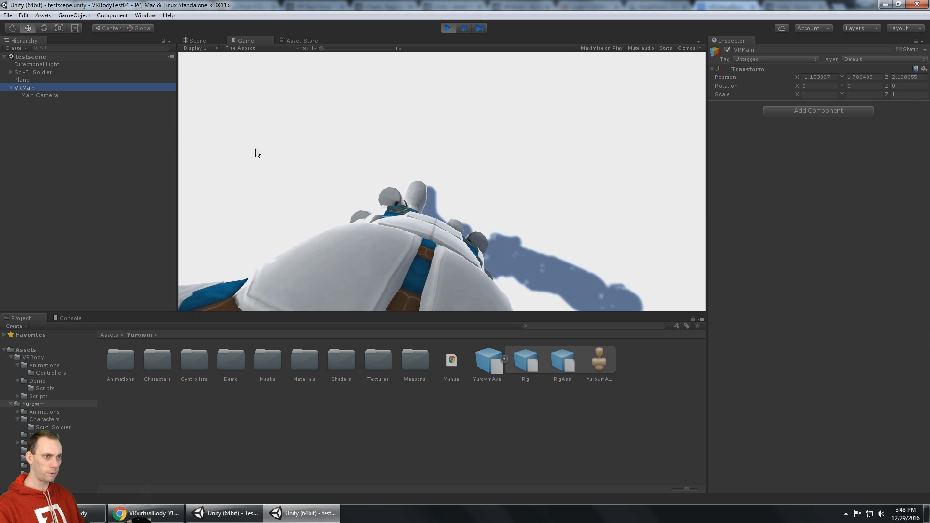
{"action": "left_click", "coordinate": [41, 74]}
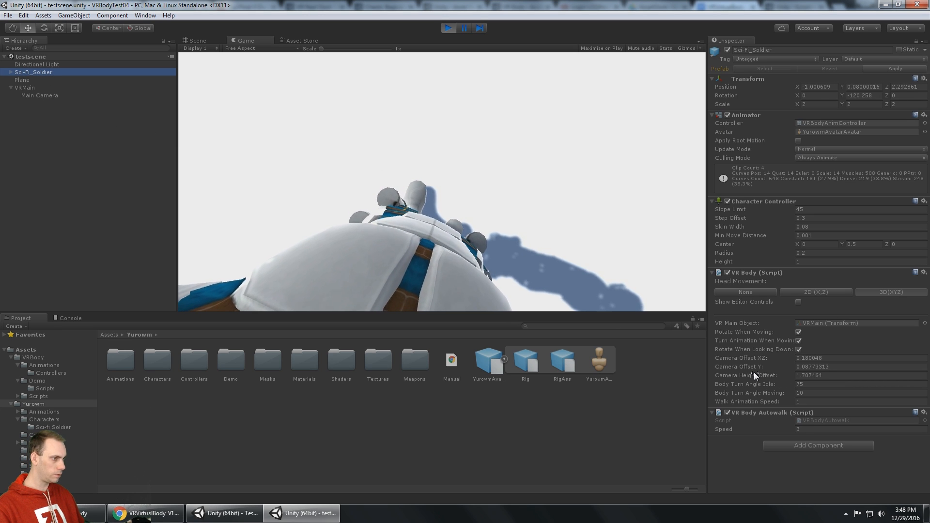
{"action": "left_click_drag", "start_coordinate": [754, 357], "coordinate": [760, 358]}
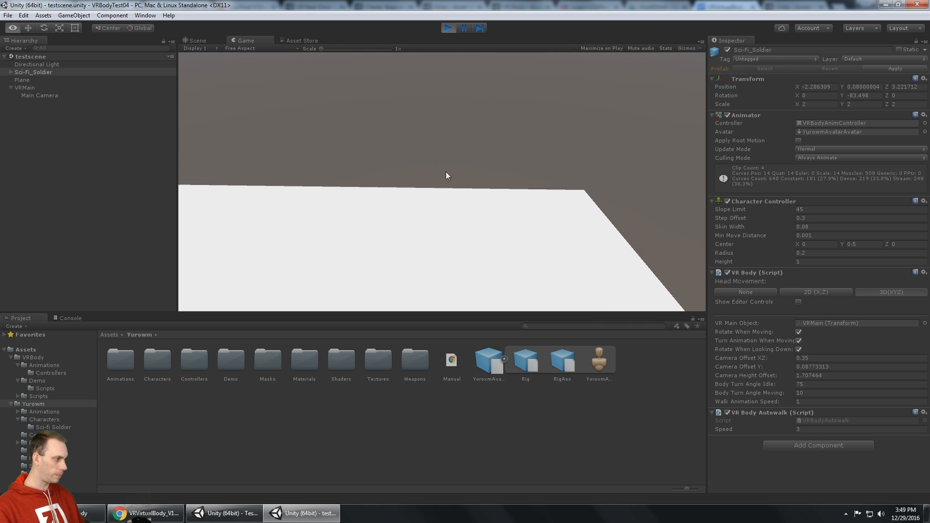
{"action": "left_click", "coordinate": [799, 341]}
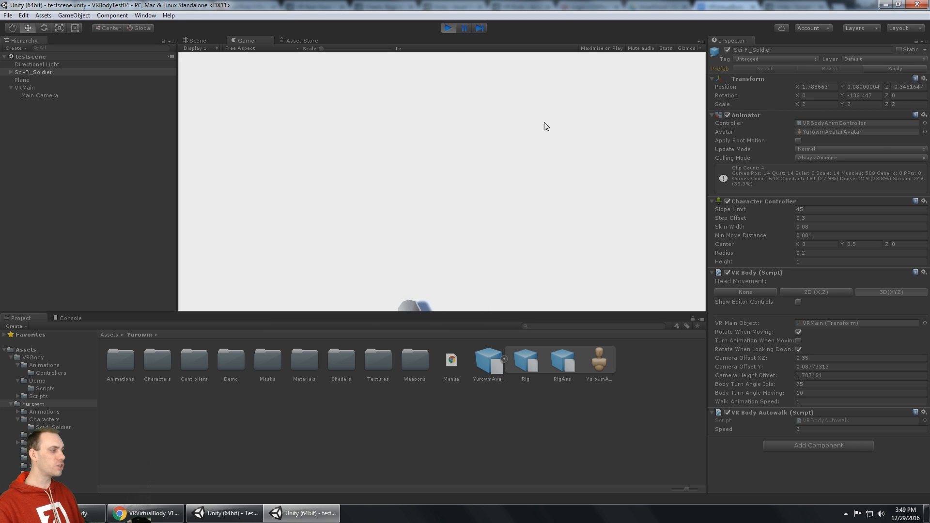
Restart play mode with 3D(XYZ) head movement, and inspect the camera path above the soldier's head in the scene
{"action": "left_click", "coordinate": [445, 32]}
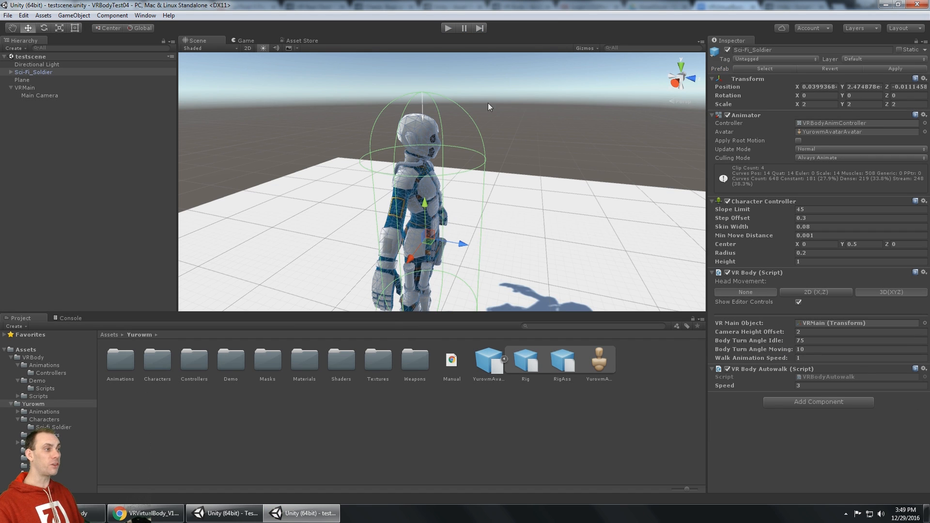
{"action": "key", "text": "ctrl+p"}
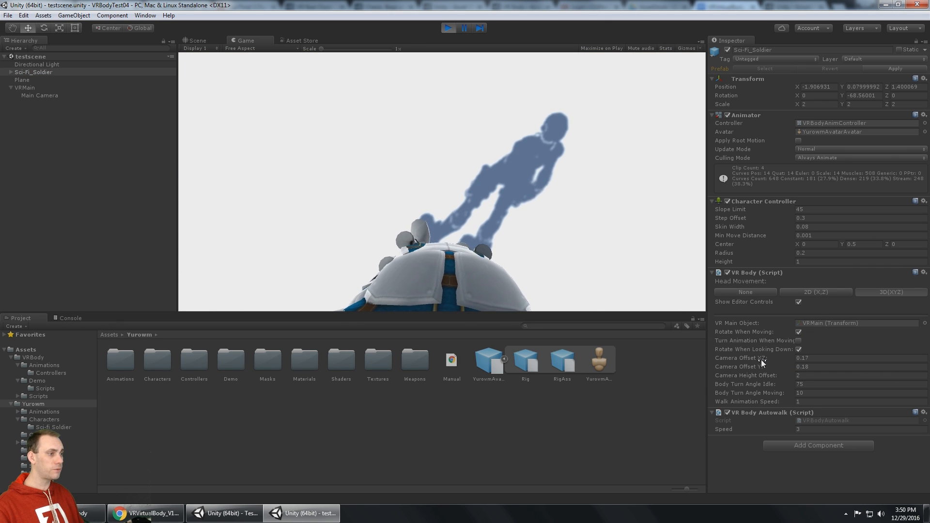
{"action": "left_click", "coordinate": [198, 44]}
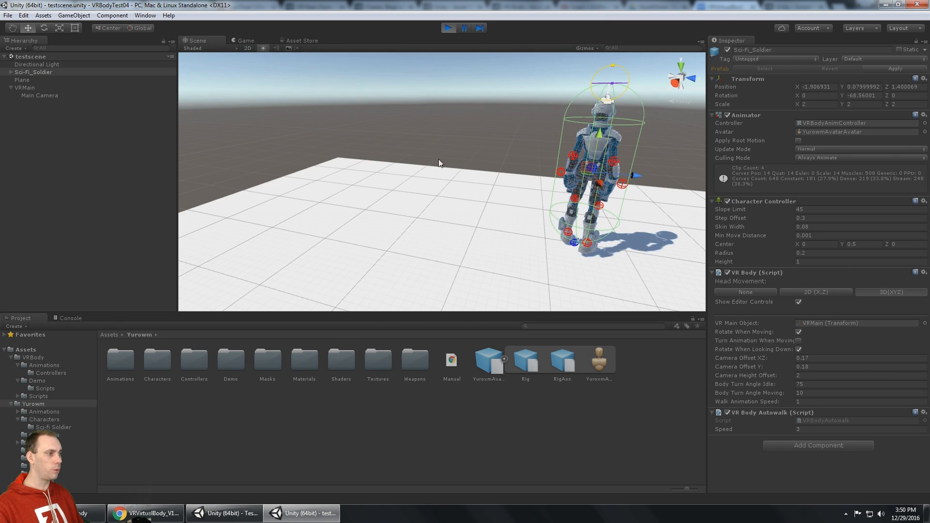
{"action": "middle_click_drag", "start_coordinate": [539, 183], "coordinate": [544, 191]}
{"action": "left_click_drag", "start_coordinate": [545, 191], "coordinate": [612, 132], "text": "alt"}
{"action": "middle_click_drag", "start_coordinate": [611, 132], "coordinate": [450, 195]}
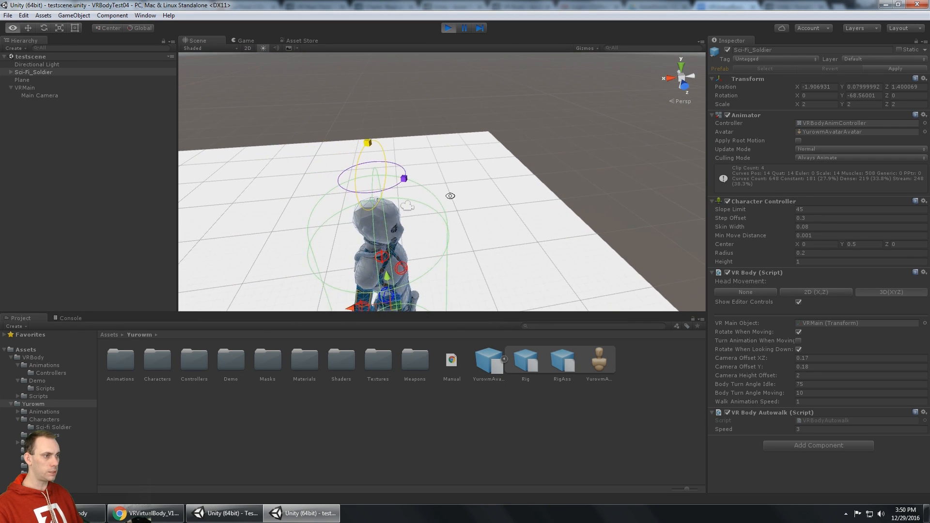
{"action": "left_click_drag", "start_coordinate": [450, 196], "coordinate": [414, 168], "text": "alt"}
{"action": "middle_click_drag", "start_coordinate": [413, 169], "coordinate": [469, 185]}
{"action": "left_click_drag", "start_coordinate": [470, 184], "coordinate": [521, 188], "text": "alt"}
{"action": "middle_click_drag", "start_coordinate": [521, 188], "coordinate": [556, 185]}
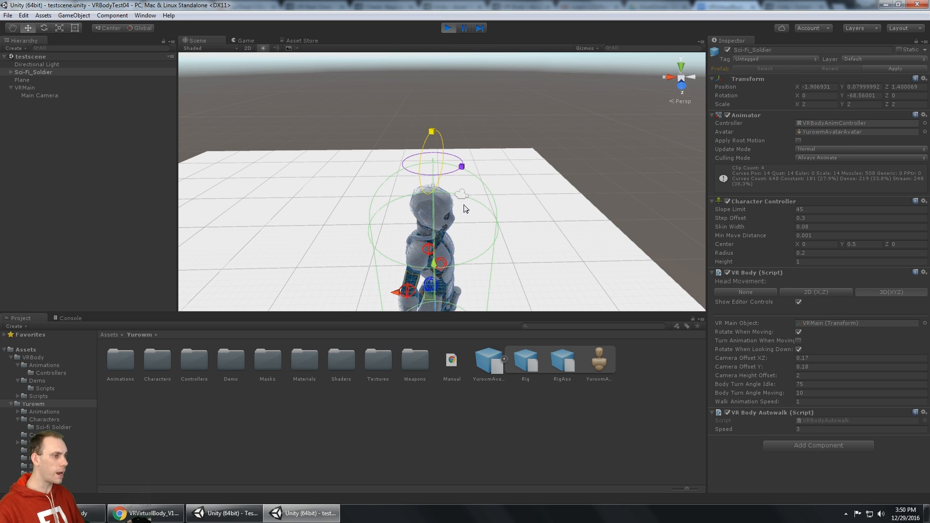
Look up toward the horizon in the game view, and check the camera's position on its 3D path in the scene
{"action": "left_click", "coordinate": [243, 40]}
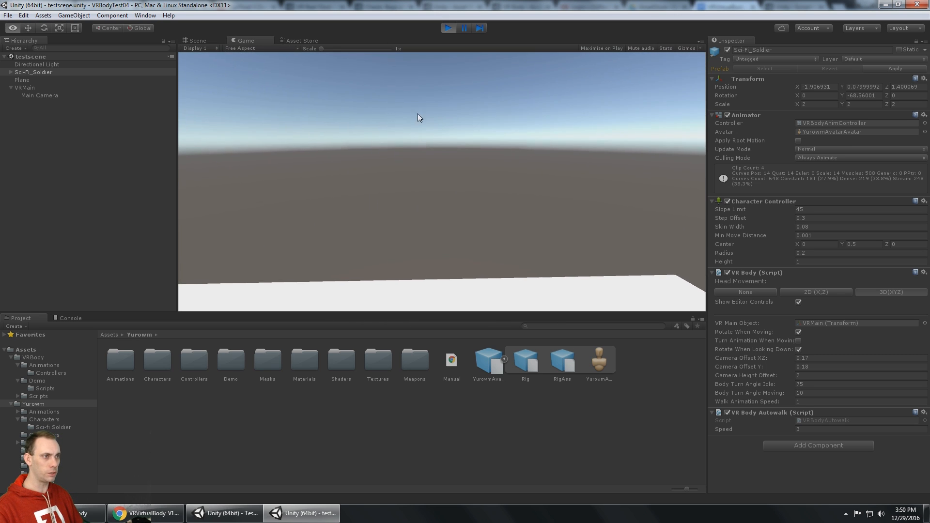
{"action": "left_click", "coordinate": [220, 41]}
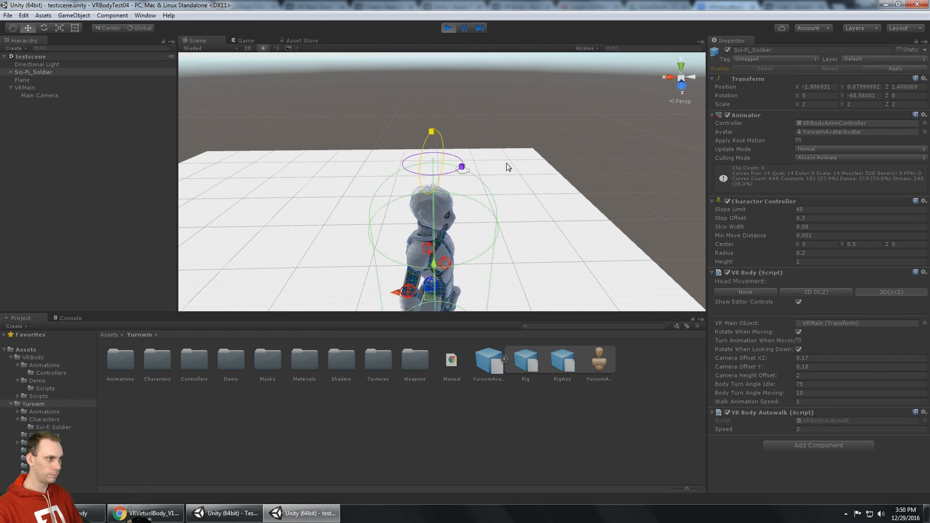
{"action": "left_click_drag", "start_coordinate": [508, 167], "coordinate": [620, 166], "text": "alt"}
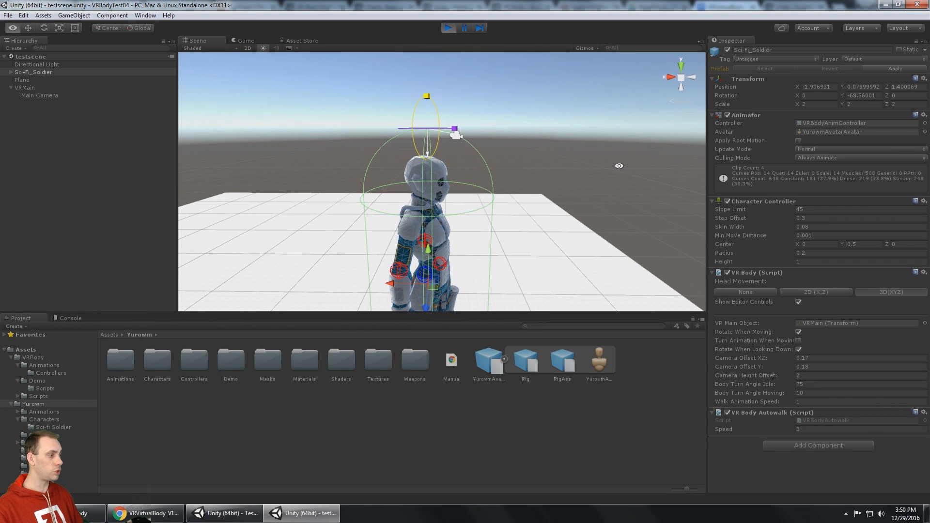
Switch Head Movement to 2D (X,Z), inspect the camera's flat path in the scene, and switch back to 3D(XYZ)
{"action": "left_click", "coordinate": [824, 294]}
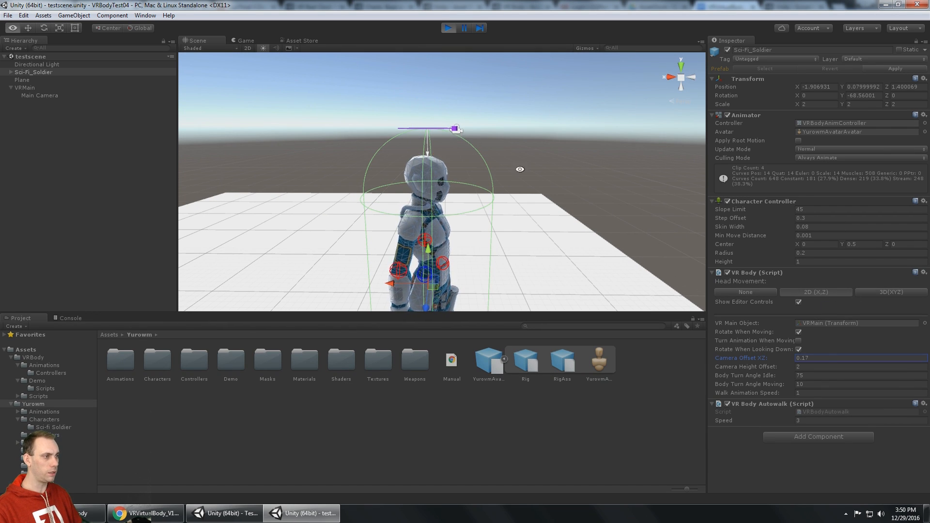
{"action": "left_click_drag", "start_coordinate": [520, 169], "coordinate": [408, 140], "text": "alt"}
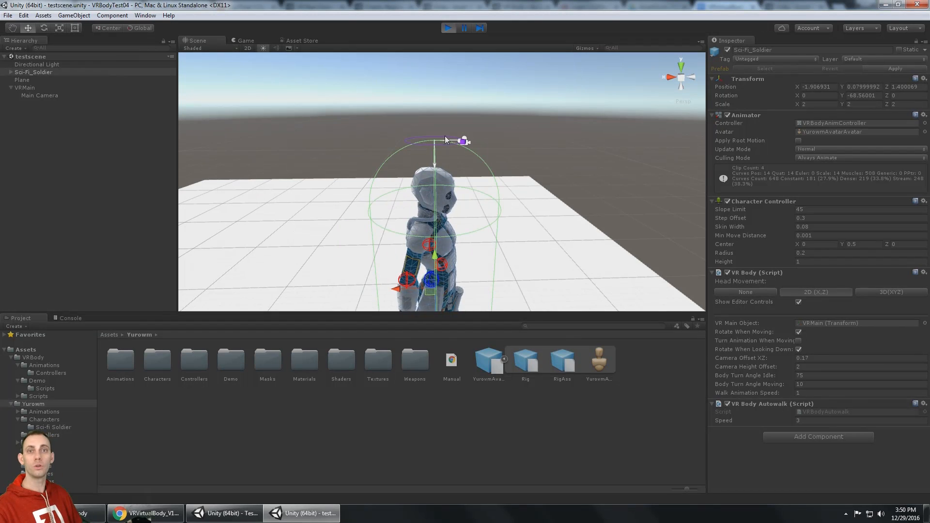
{"action": "left_click", "coordinate": [871, 291]}
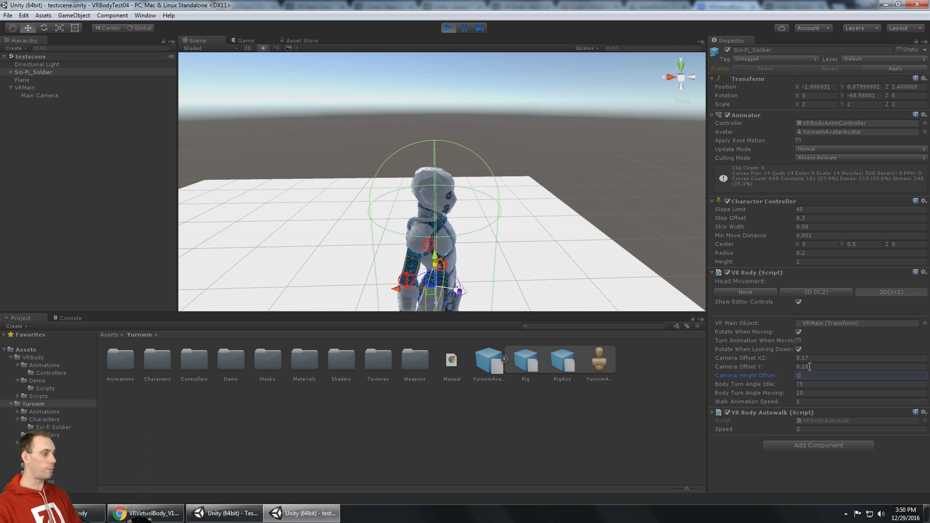
Set the Camera Height Offset to 2, and lower the camera path to the soldier's head at 1.706994
{"action": "key", "text": "BackSpace"}
{"action": "type", "text": "2"}
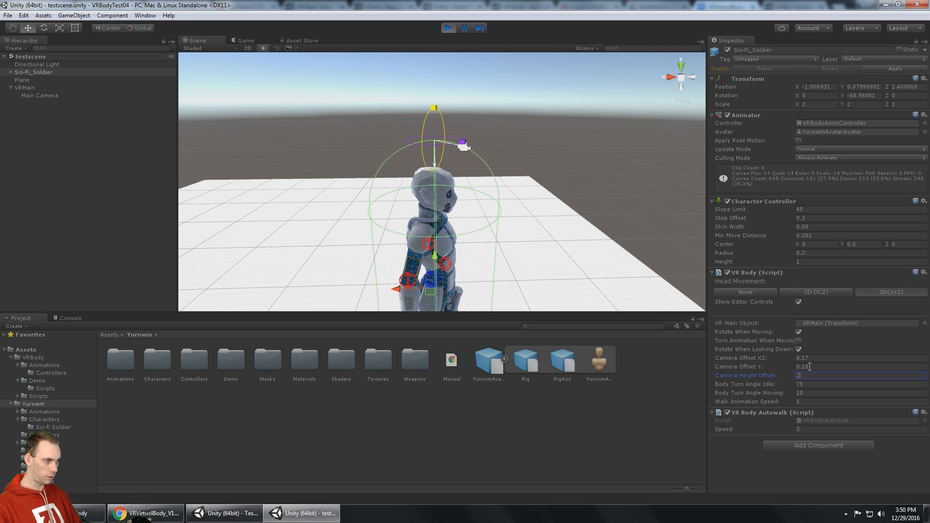
{"action": "left_click_drag", "start_coordinate": [530, 223], "coordinate": [525, 170], "text": "alt"}
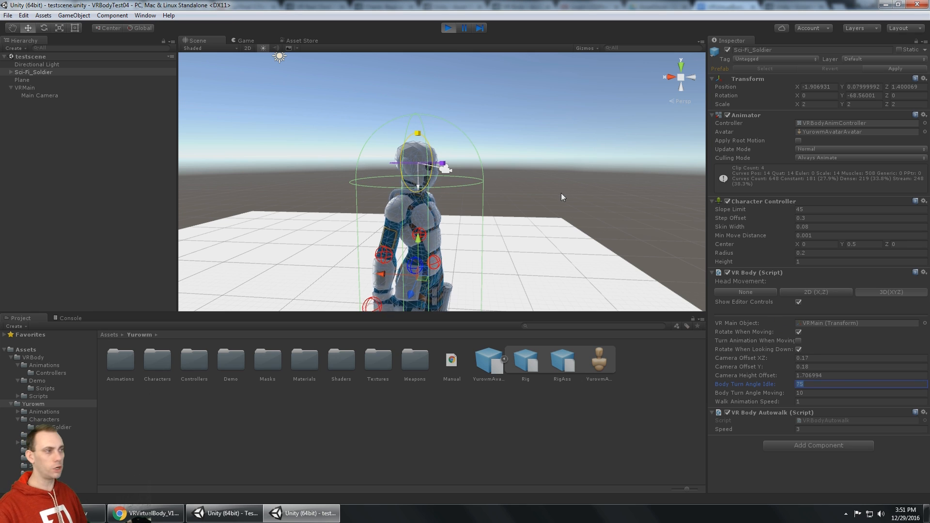
Check the body in the game view, set Body Turn Angle Idle to 90 and Moving to 60, and scale the Plane to 10, 1, 10
{"action": "left_click", "coordinate": [248, 40]}
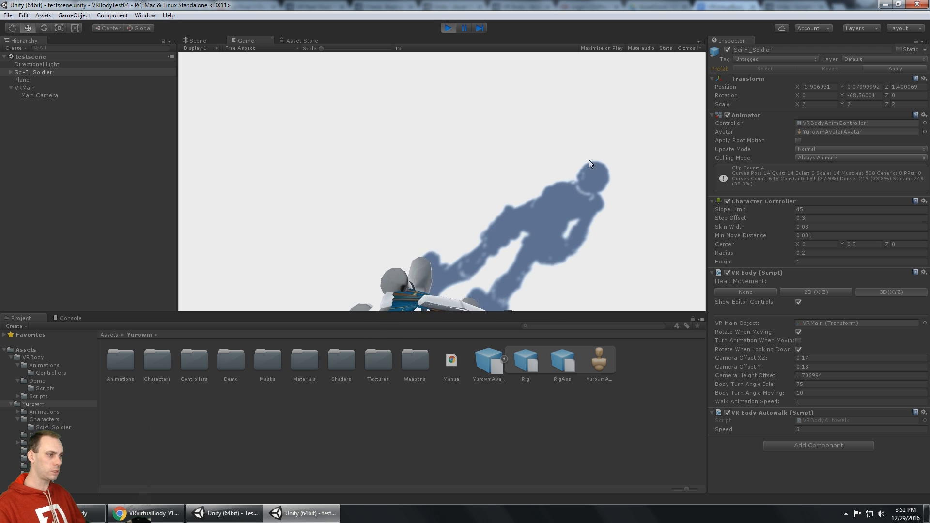
{"action": "key", "text": "alt"}
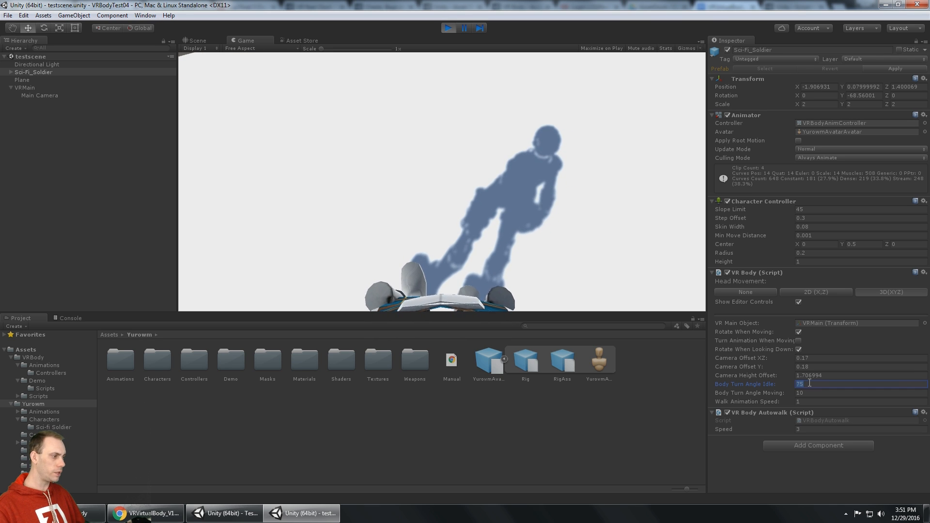
{"action": "key", "text": "alt"}
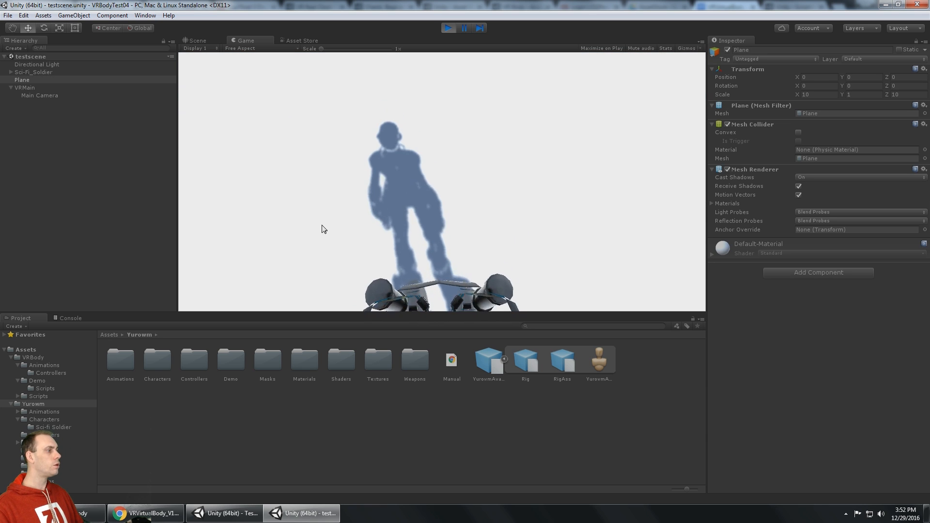
Test walking and looking down in the game view, check VRMain's transform, and reselect Sci-Fi_Soldier to review its VR Body settings
{"action": "key", "text": "alt"}
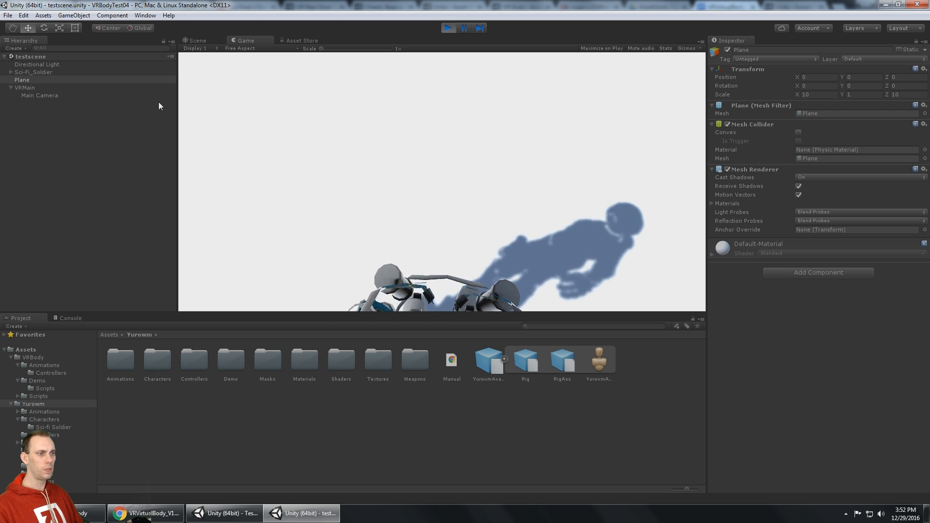
{"action": "left_click", "coordinate": [54, 88]}
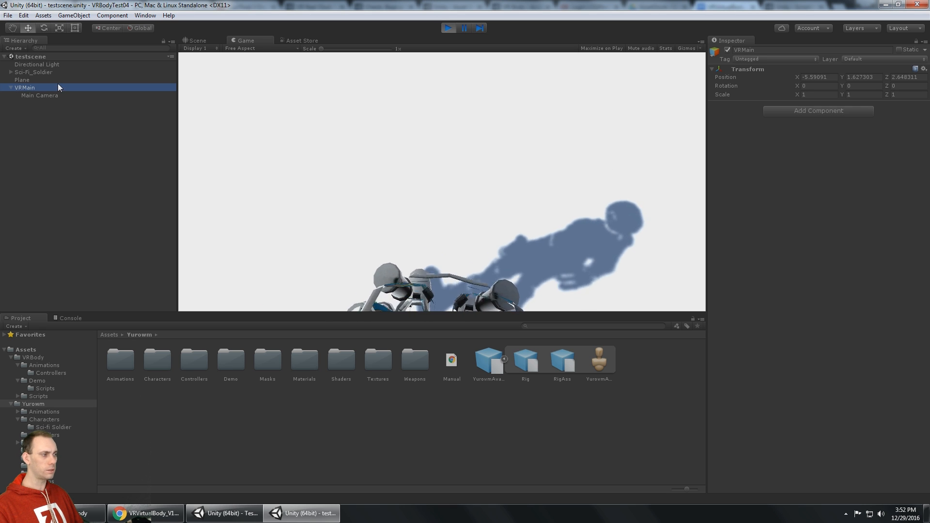
{"action": "left_click", "coordinate": [53, 71]}
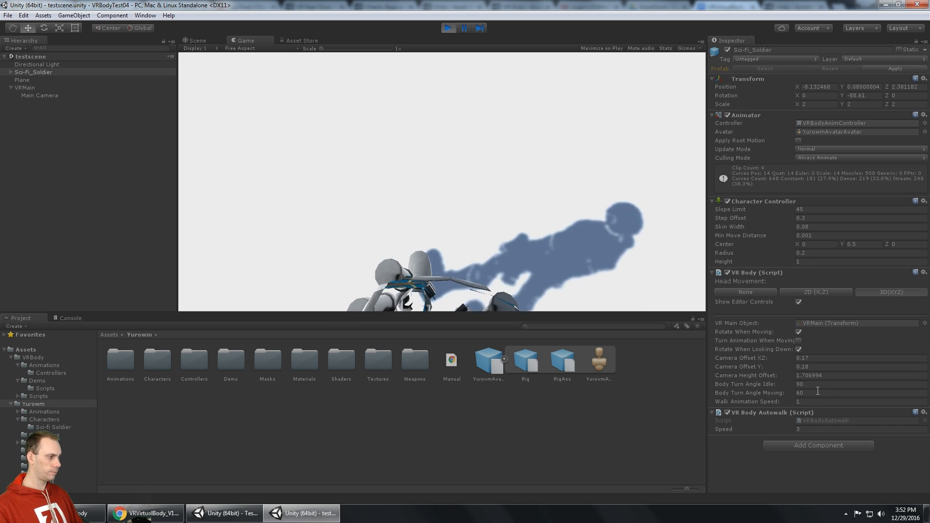
Set Body Turn Angle Moving to 10, test walking in the game view, and exit play mode
{"action": "left_click", "coordinate": [818, 391]}
{"action": "type", "text": "10"}
{"action": "left_click", "coordinate": [498, 205]}
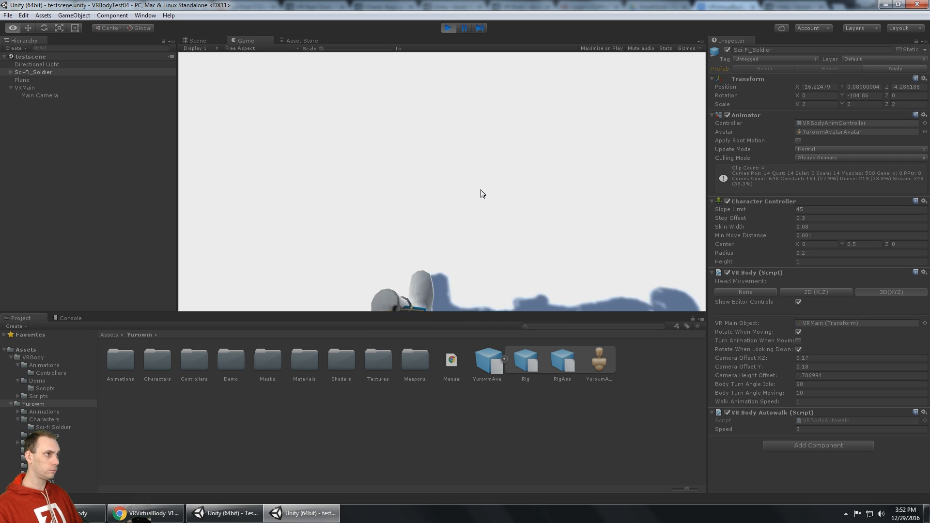
{"action": "key", "text": "ctrl+p"}
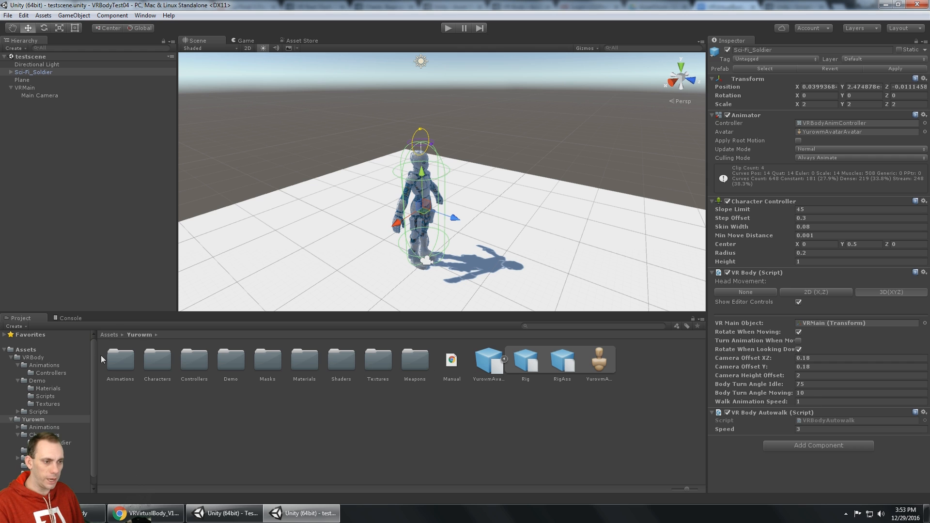
Apply the tile concrete material from VRBody/Demo/Materials to the Plane and run the game to check the floor
{"action": "left_click", "coordinate": [49, 389]}
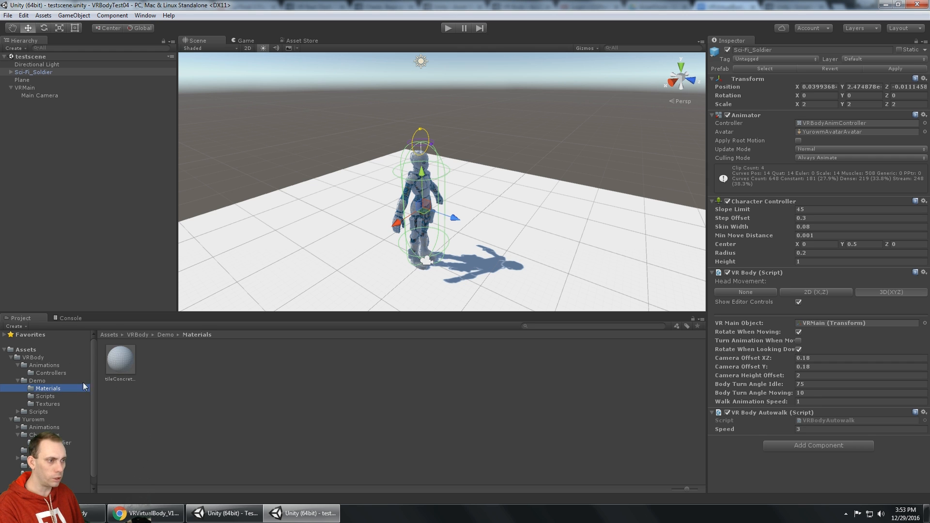
{"action": "left_click_drag", "start_coordinate": [119, 365], "coordinate": [324, 240]}
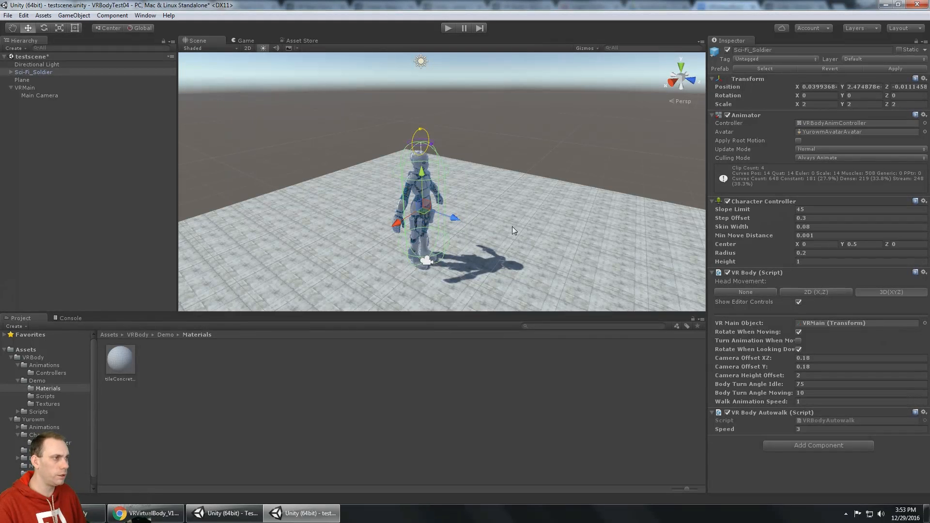
{"action": "left_click", "coordinate": [449, 28]}
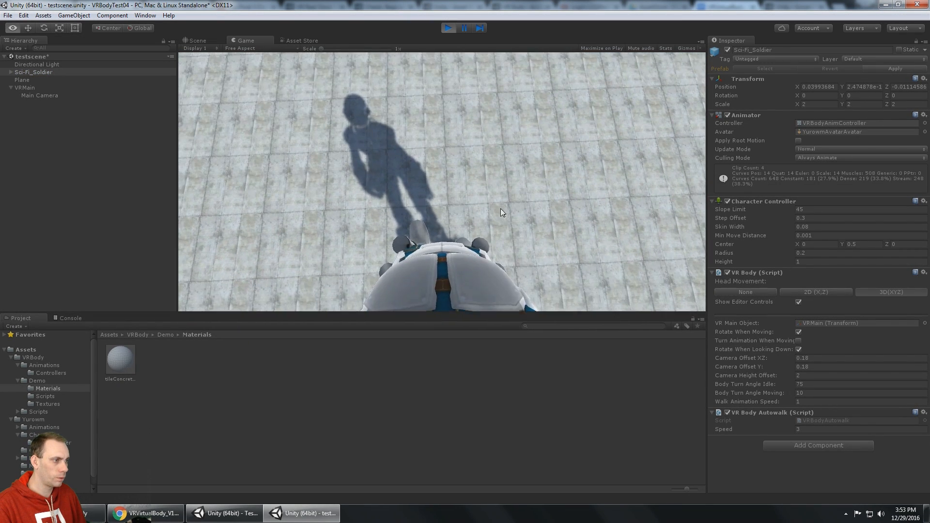
{"action": "left_click", "coordinate": [501, 209]}
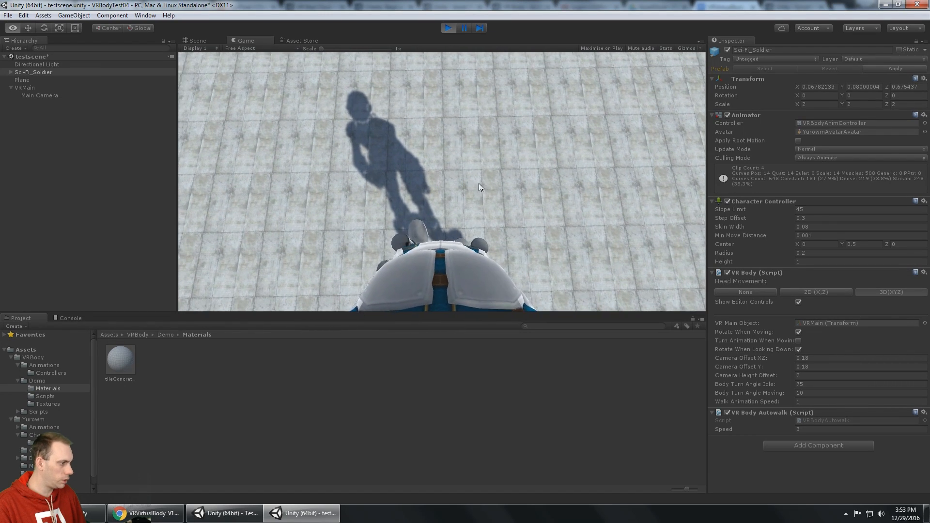
Adjust Camera Offset XZ to 0.16 and on to 0.23, checking the soldier's body while looking down
{"action": "left_click", "coordinate": [757, 359]}
{"action": "left_click_drag", "start_coordinate": [756, 356], "coordinate": [758, 357]}
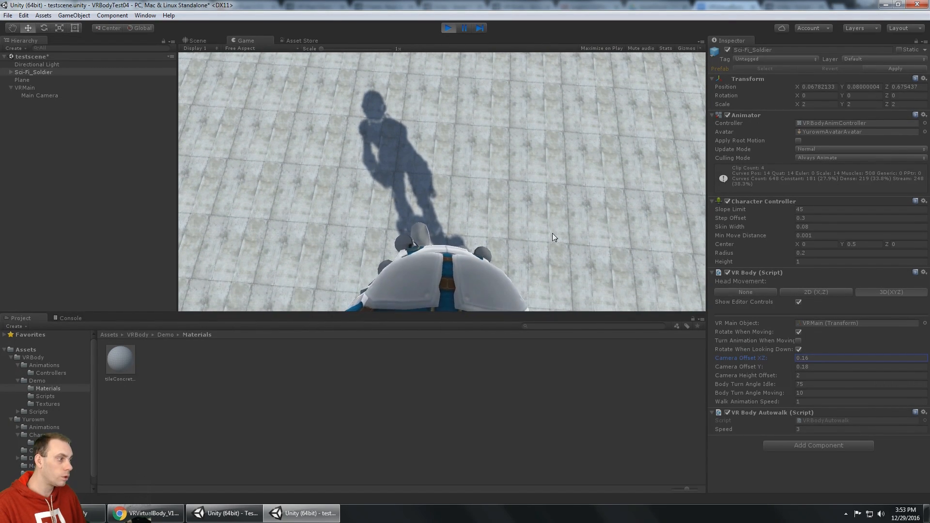
{"action": "left_click", "coordinate": [554, 235]}
{"action": "left_click_drag", "start_coordinate": [755, 357], "coordinate": [758, 359]}
{"action": "left_click", "coordinate": [546, 217]}
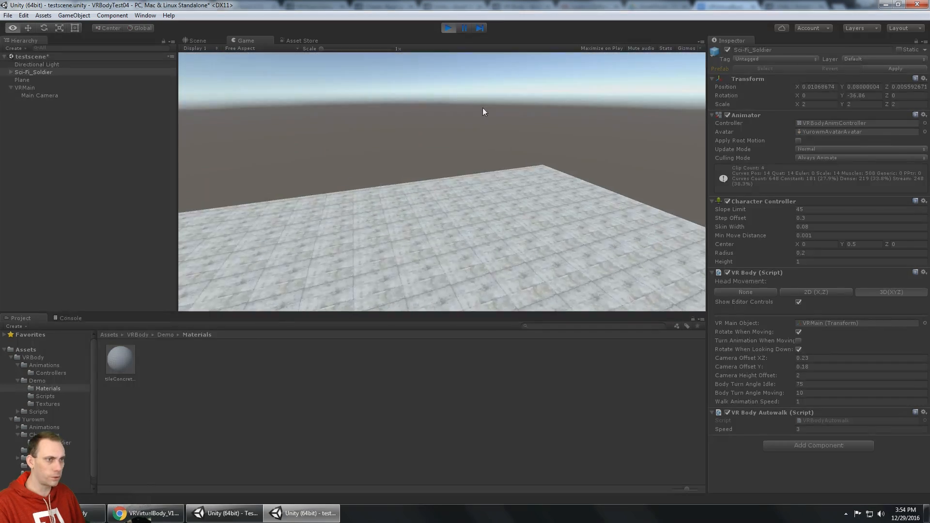
Scale the Plane to 10, 10, 10 in play mode and walk across it
{"action": "left_click", "coordinate": [109, 80]}
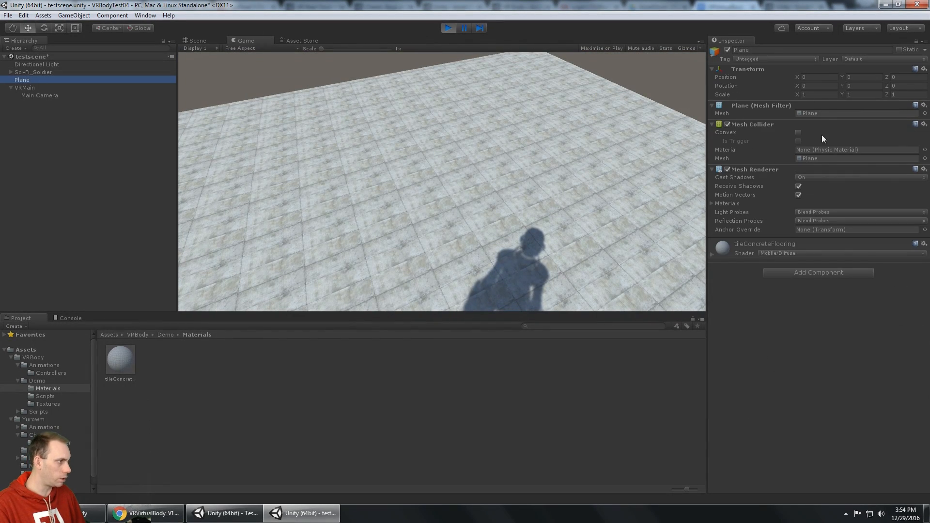
{"action": "type", "text": "10"}
{"action": "key", "text": "Tab"}
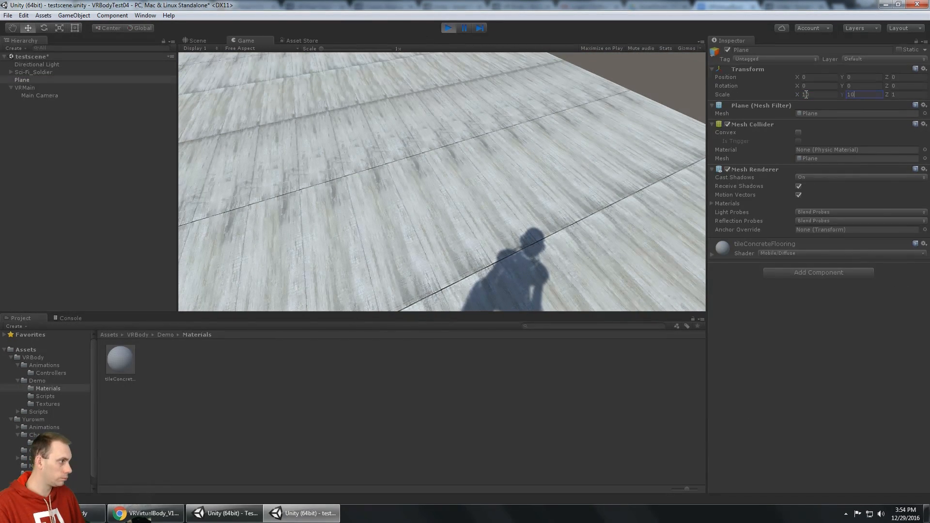
{"action": "type", "text": "10"}
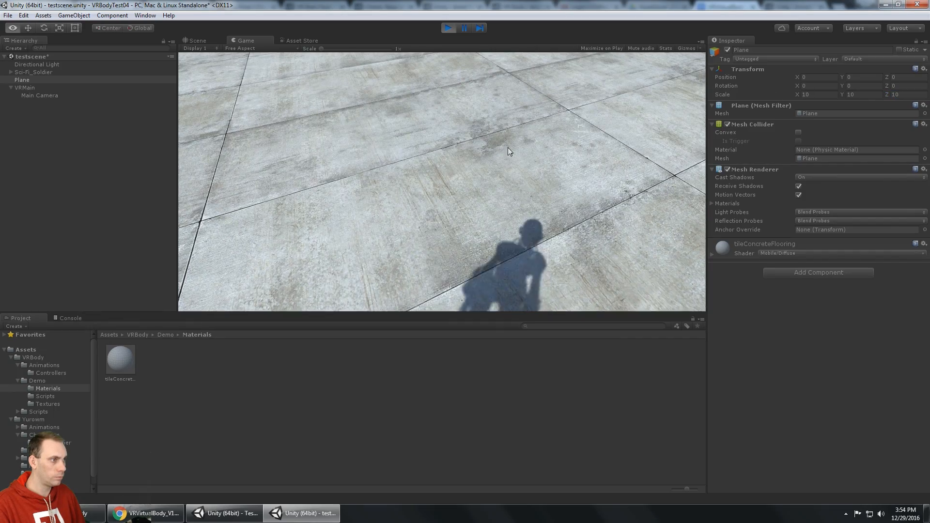
{"action": "right_click_drag", "start_coordinate": [508, 147], "coordinate": [458, 188]}
{"action": "key", "text": "w"}
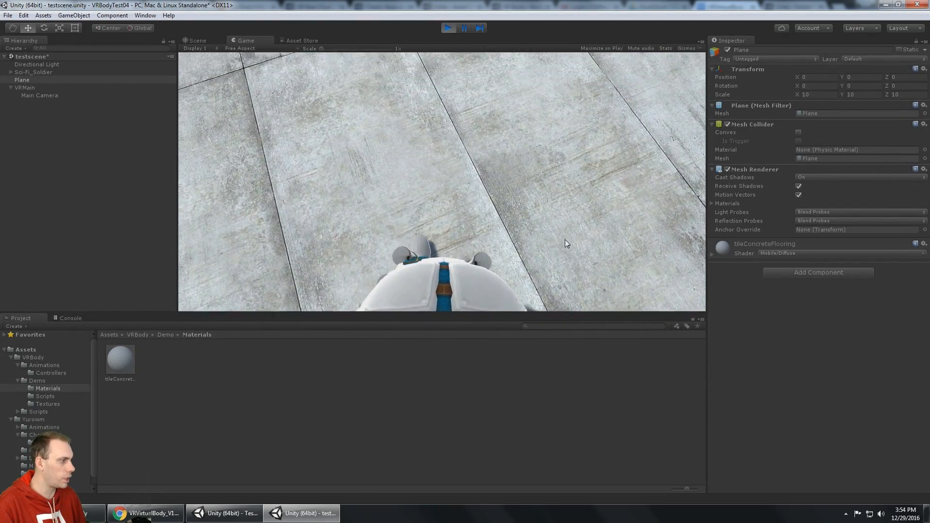
Try a Walk Animation Speed of 2 on Sci-Fi_Soldier and raise it to 3
{"action": "left_click", "coordinate": [50, 71]}
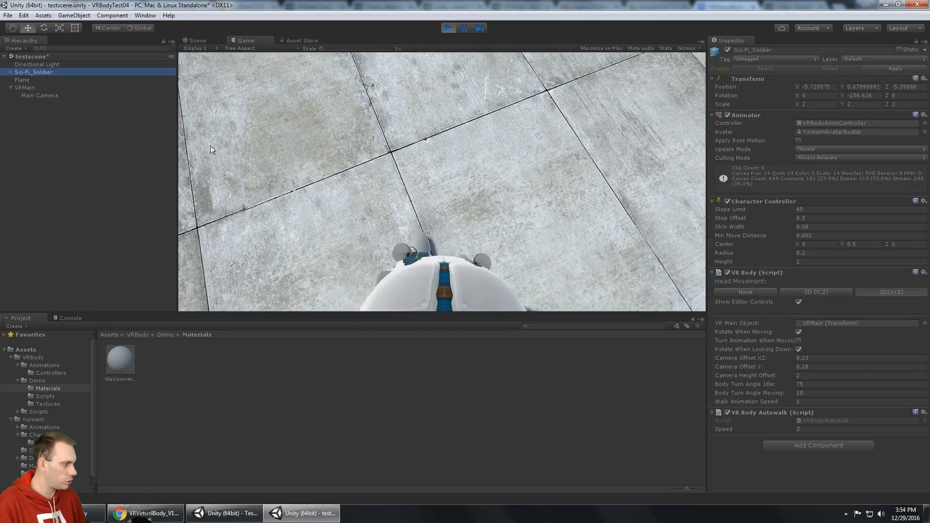
{"action": "left_click", "coordinate": [862, 402]}
{"action": "type", "text": "2"}
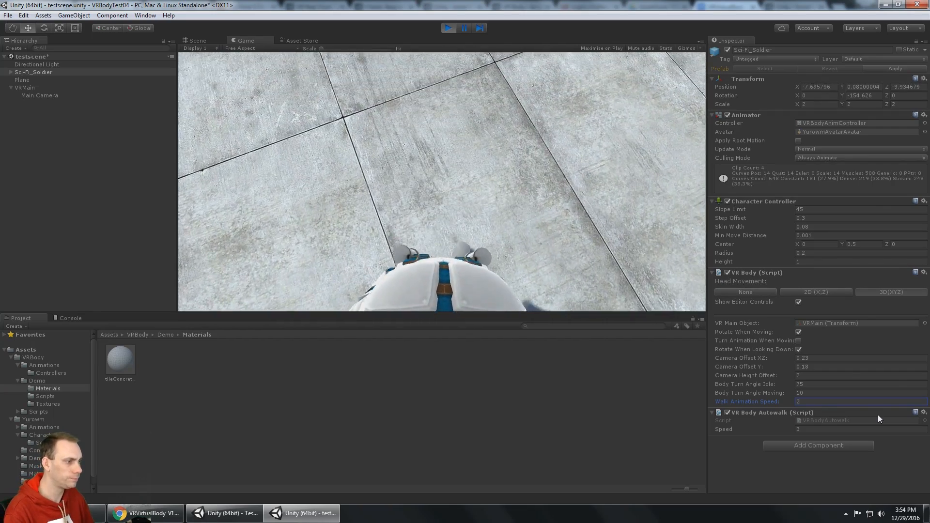
{"action": "key", "text": "BackSpace"}
{"action": "type", "text": "3"}
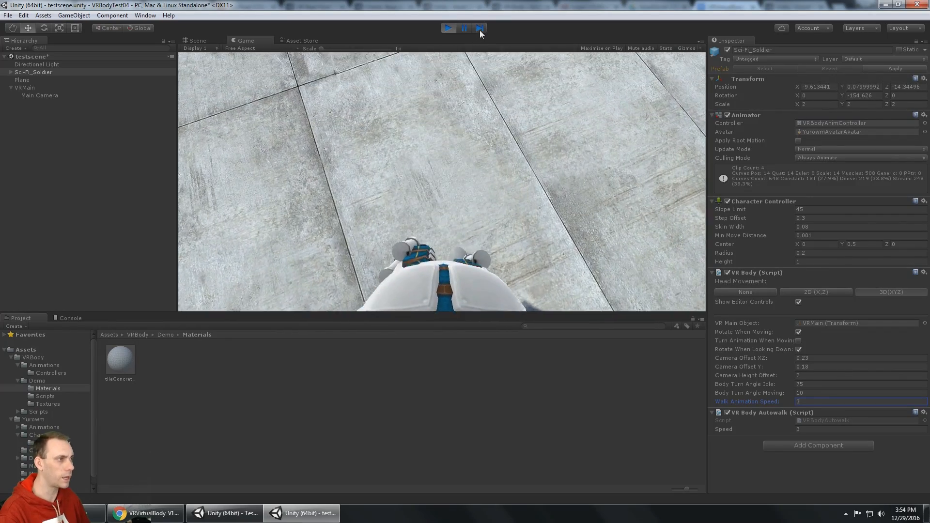
Pause the walking test and enlarge the game view around the soldier's feet
{"action": "left_click", "coordinate": [479, 30]}
{"action": "left_click", "coordinate": [245, 40]}
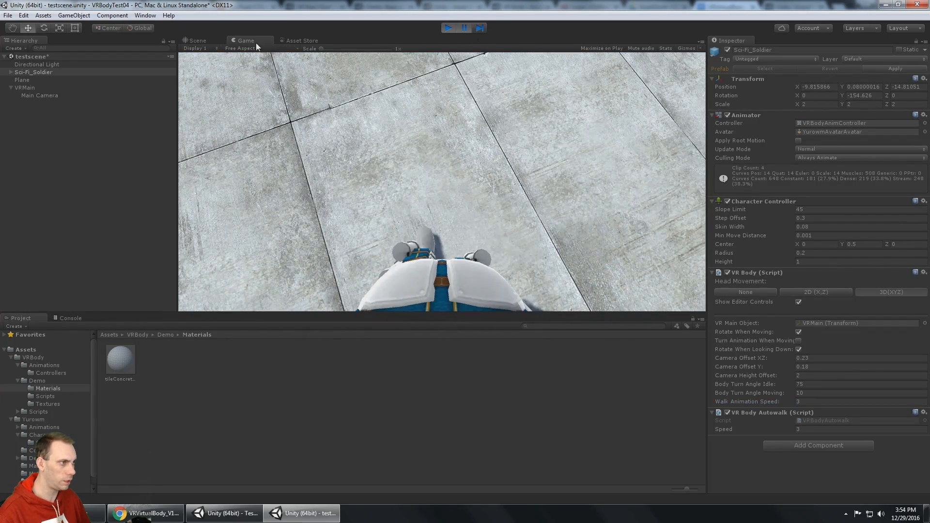
{"action": "scroll", "coordinate": [477, 211], "scroll_direction": "up", "scroll_amount": 4}
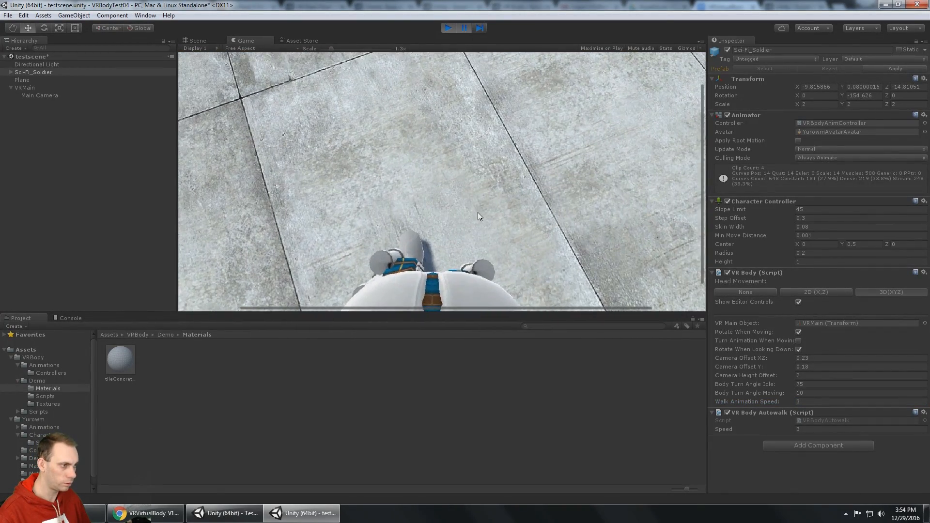
{"action": "scroll", "coordinate": [439, 217], "scroll_direction": "up", "scroll_amount": 4}
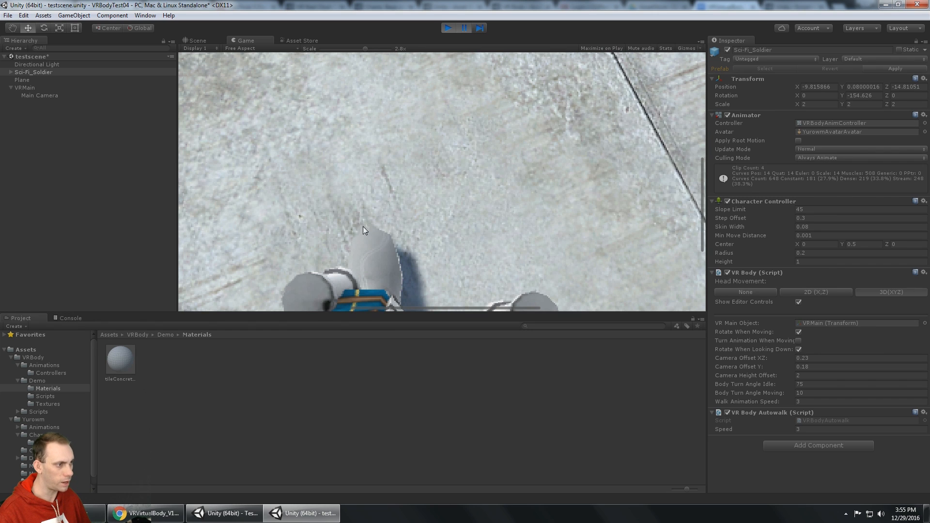
{"action": "scroll", "coordinate": [373, 226], "scroll_direction": "down", "scroll_amount": 3}
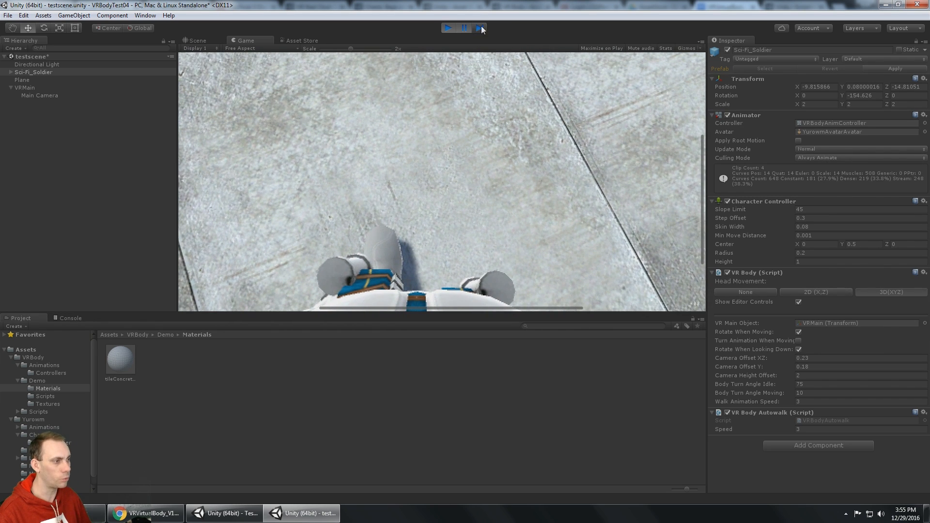
Advance the paused game frame by frame to examine how the feet move against the floor, and restore the view scale to 1x
{"action": "left_click", "coordinate": [479, 31]}
{"action": "left_click", "coordinate": [478, 32]}
{"action": "left_click", "coordinate": [479, 32]}
{"action": "left_click", "coordinate": [479, 32]}
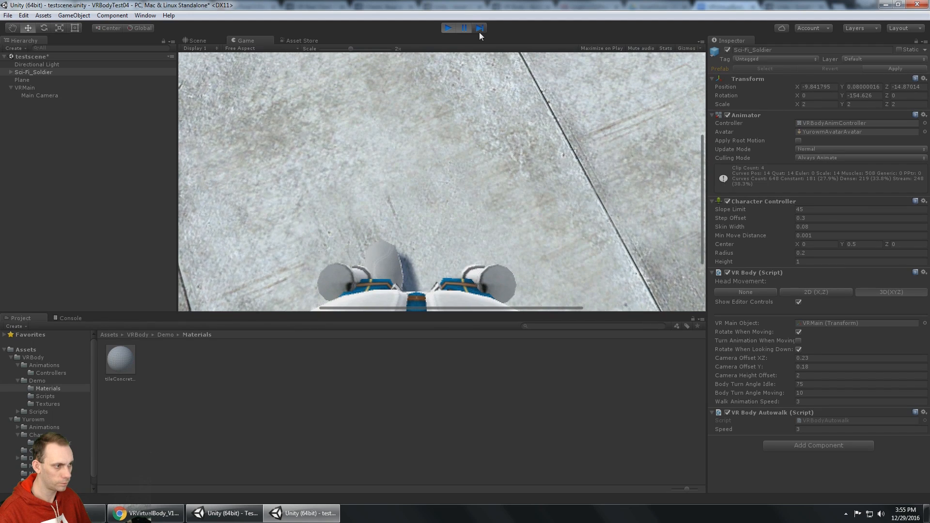
{"action": "left_click", "coordinate": [478, 32]}
{"action": "left_click", "coordinate": [479, 32]}
{"action": "left_click", "coordinate": [478, 32]}
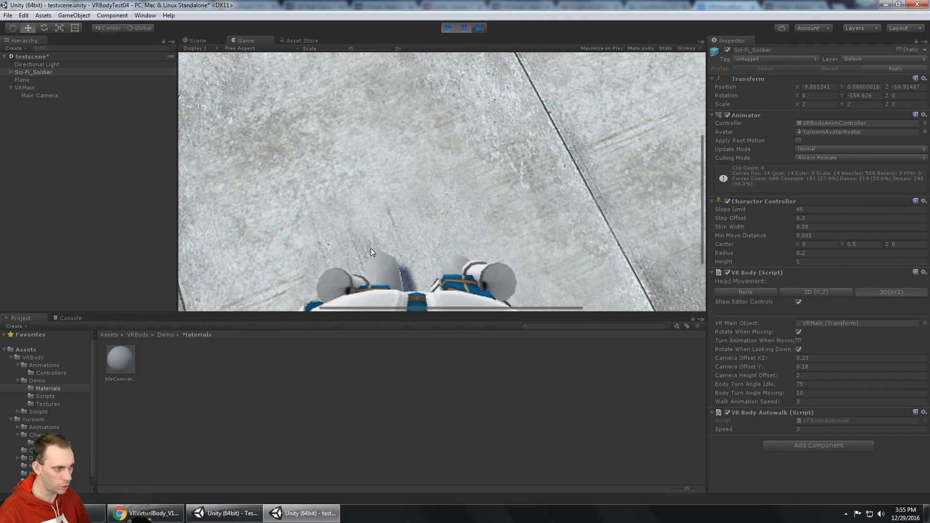
{"action": "left_click", "coordinate": [480, 28]}
{"action": "left_click", "coordinate": [481, 28]}
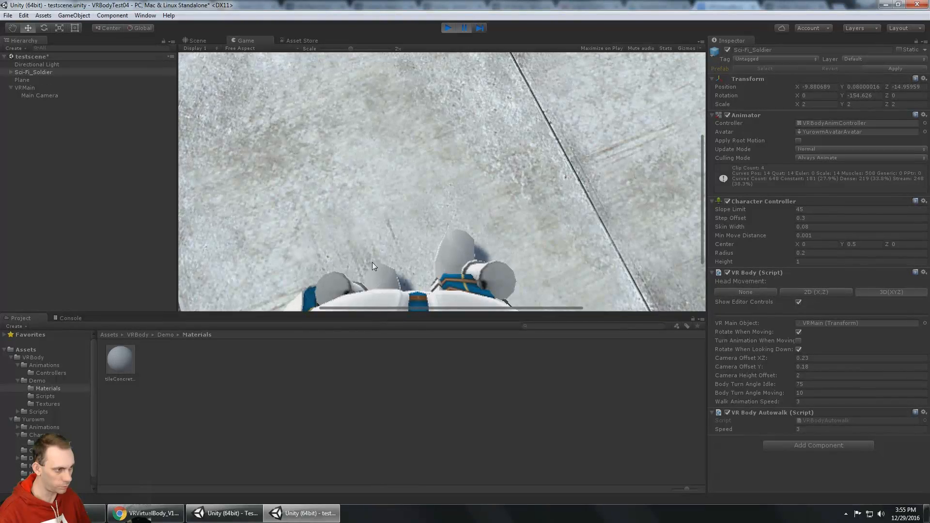
{"action": "left_click", "coordinate": [481, 28]}
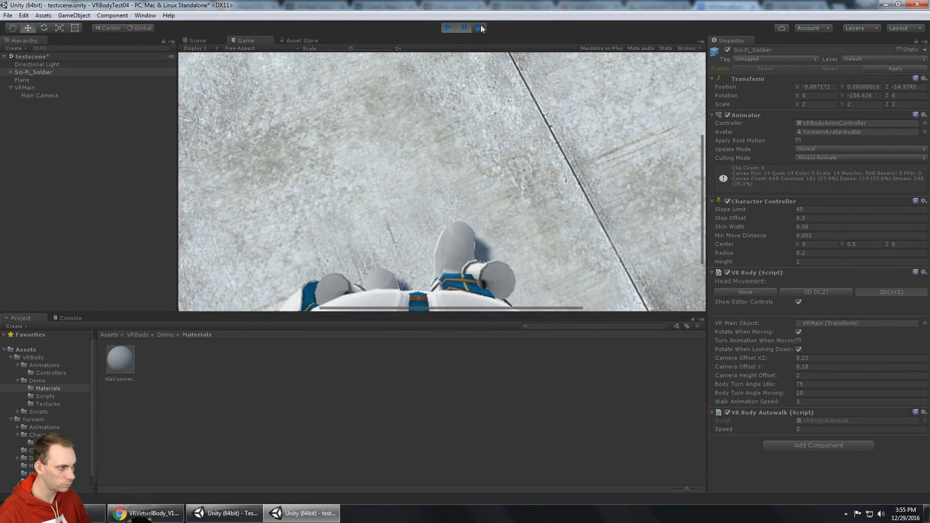
{"action": "left_click", "coordinate": [481, 28]}
{"action": "left_click", "coordinate": [480, 28]}
{"action": "left_click", "coordinate": [480, 28]}
{"action": "left_click", "coordinate": [481, 28]}
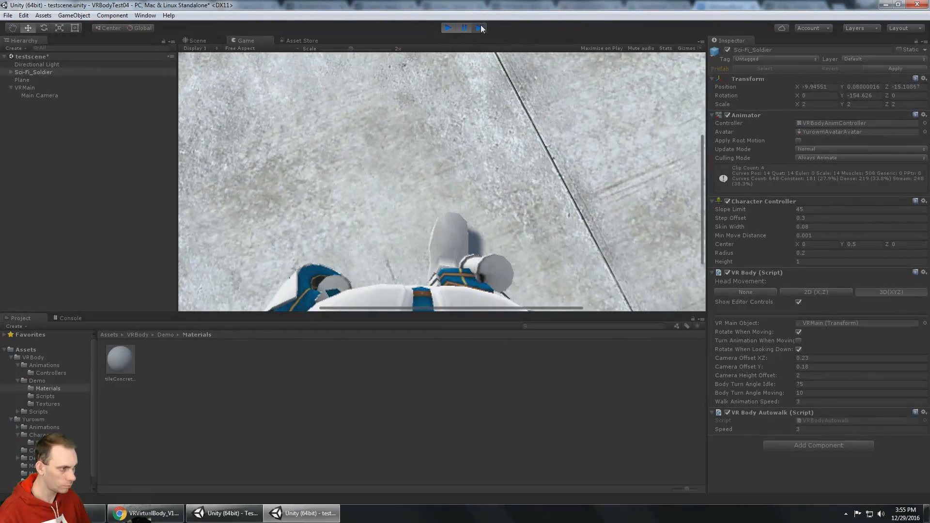
{"action": "left_click", "coordinate": [481, 28]}
{"action": "left_click", "coordinate": [481, 28]}
{"action": "left_click", "coordinate": [480, 28]}
{"action": "left_click", "coordinate": [481, 28]}
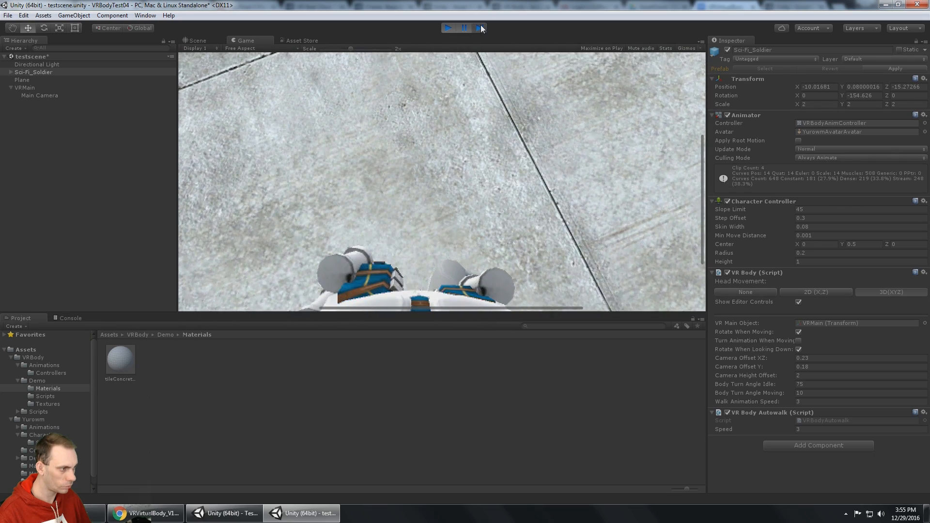
{"action": "left_click", "coordinate": [480, 28]}
{"action": "left_click", "coordinate": [481, 28]}
{"action": "scroll", "coordinate": [464, 140], "scroll_direction": "down", "scroll_amount": 4}
{"action": "scroll", "coordinate": [484, 141], "scroll_direction": "down", "scroll_amount": 2}
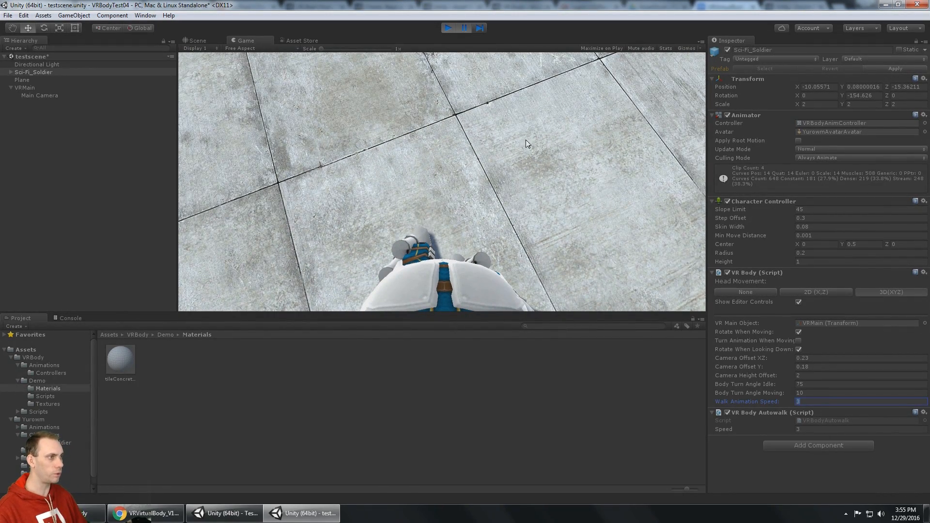
Exit play mode, scale the Plane to 10, 1, 10, and rerun the game to walk on it
{"action": "left_click", "coordinate": [448, 28]}
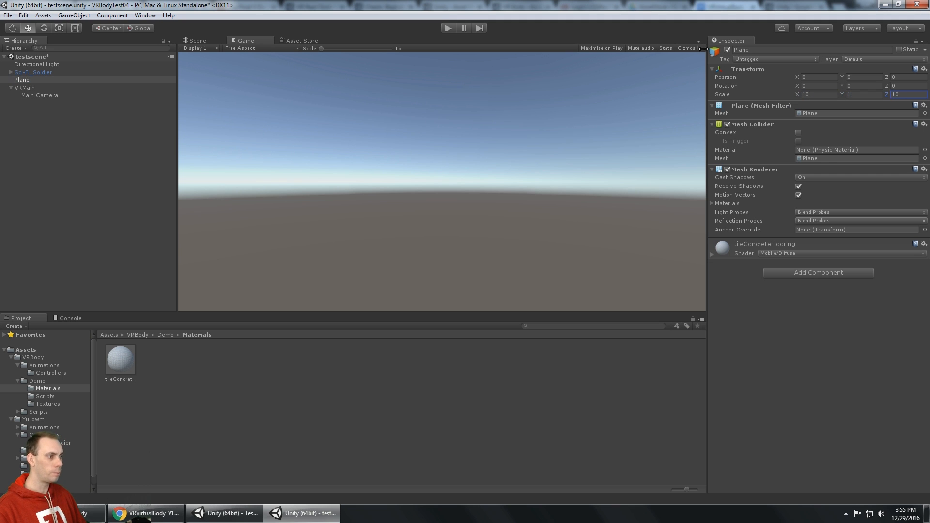
{"action": "left_click", "coordinate": [447, 30]}
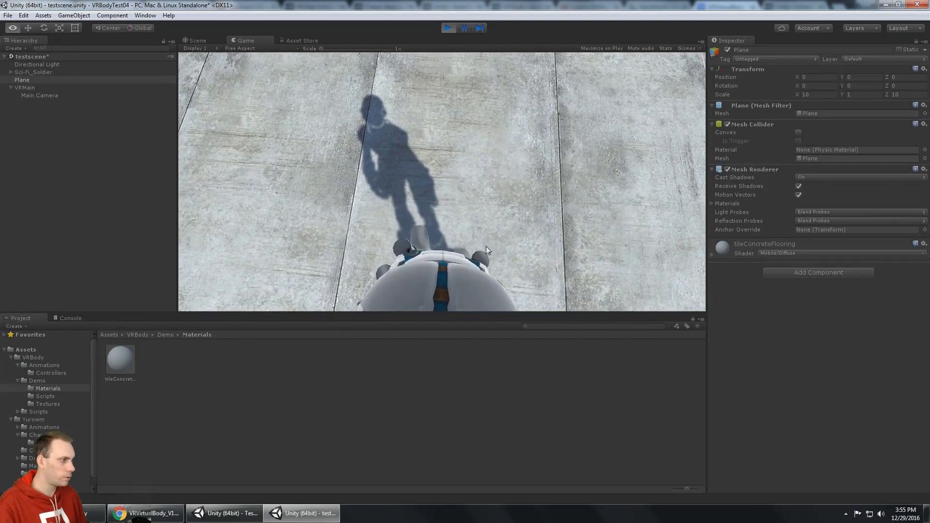
{"action": "left_click", "coordinate": [529, 186]}
Set the soldier's Camera Offset XZ to 0.25 and test looking around and down while walking
{"action": "key", "text": "alt"}
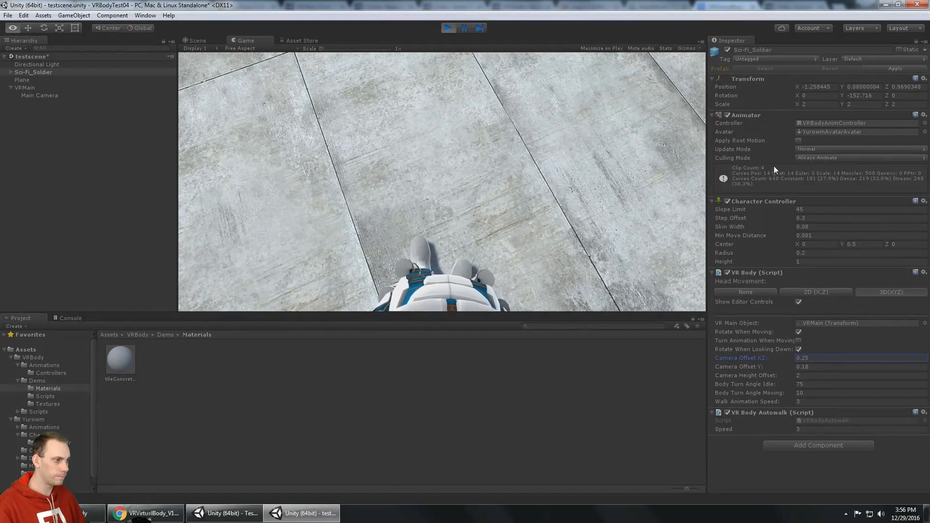
{"action": "key", "text": "alt"}
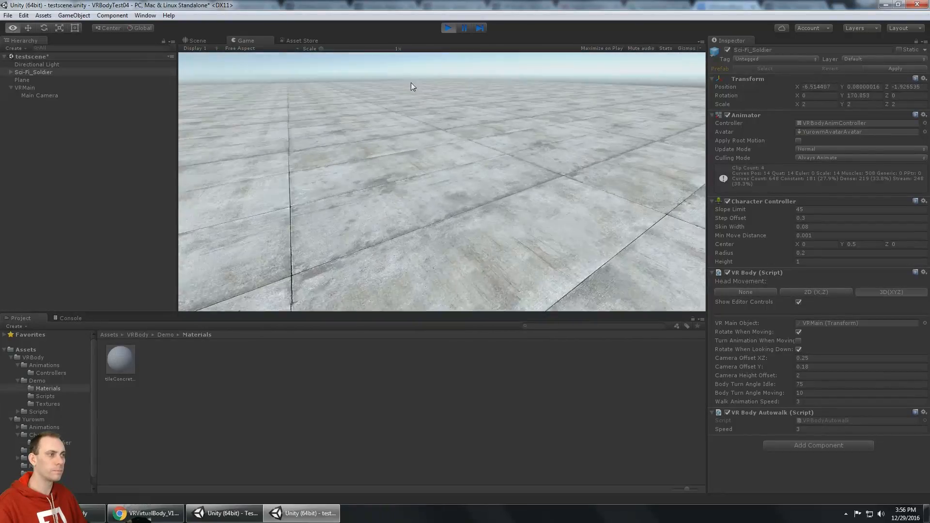
{"action": "key", "text": "alt"}
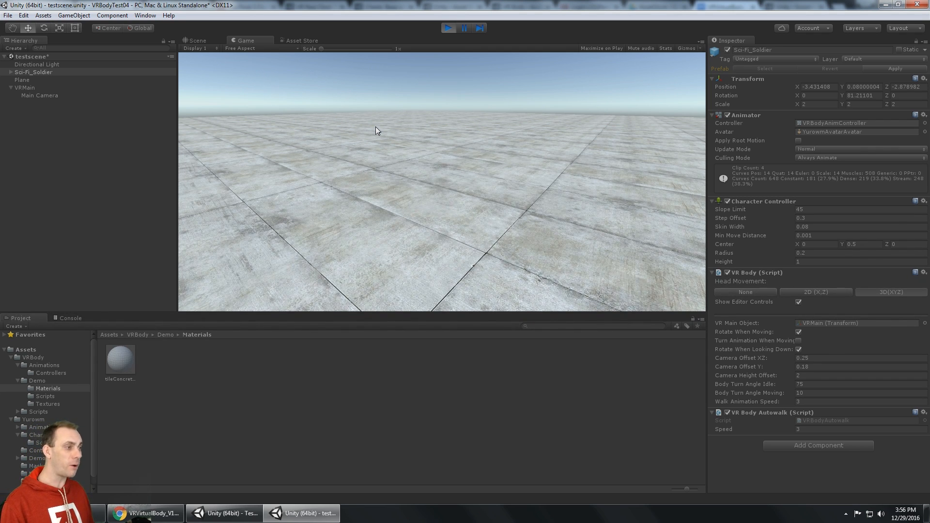
{"action": "key", "text": "alt"}
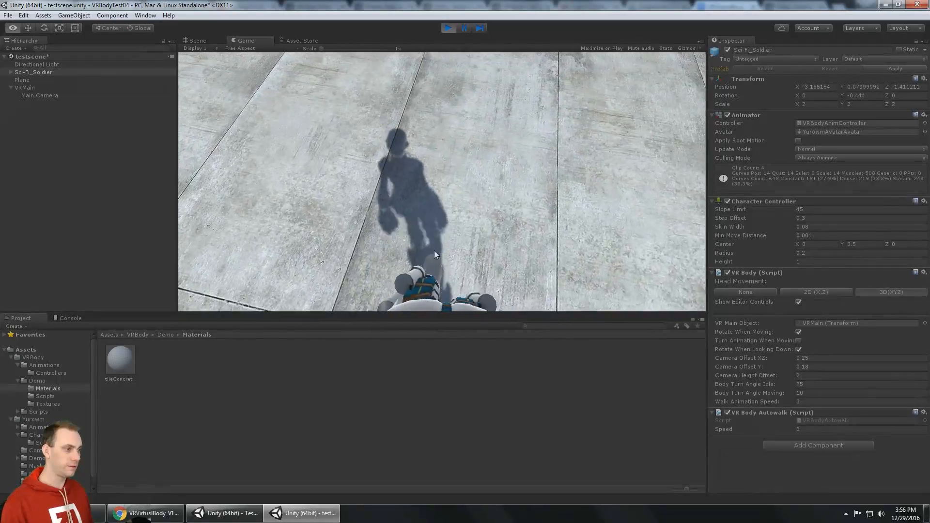